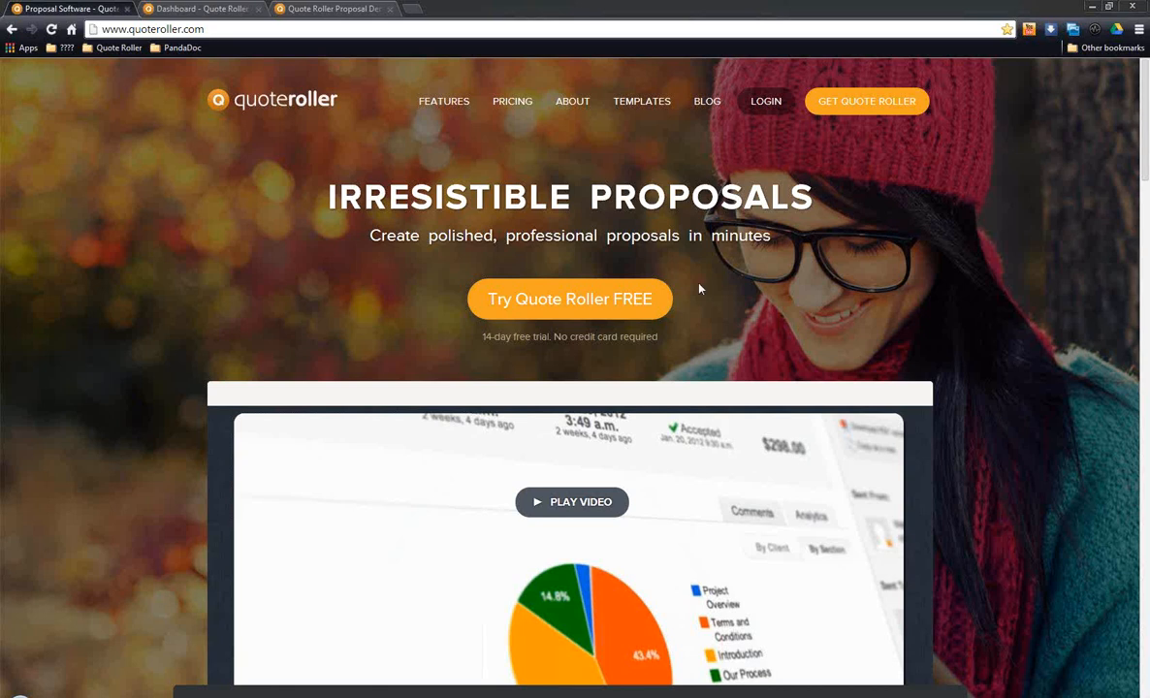
Step: Examine the Quote Roller Proposal Demo online and its PDF version in Adobe Reader, from the cover page to the Introduction
{"action": "left_click", "coordinate": [321, 9]}
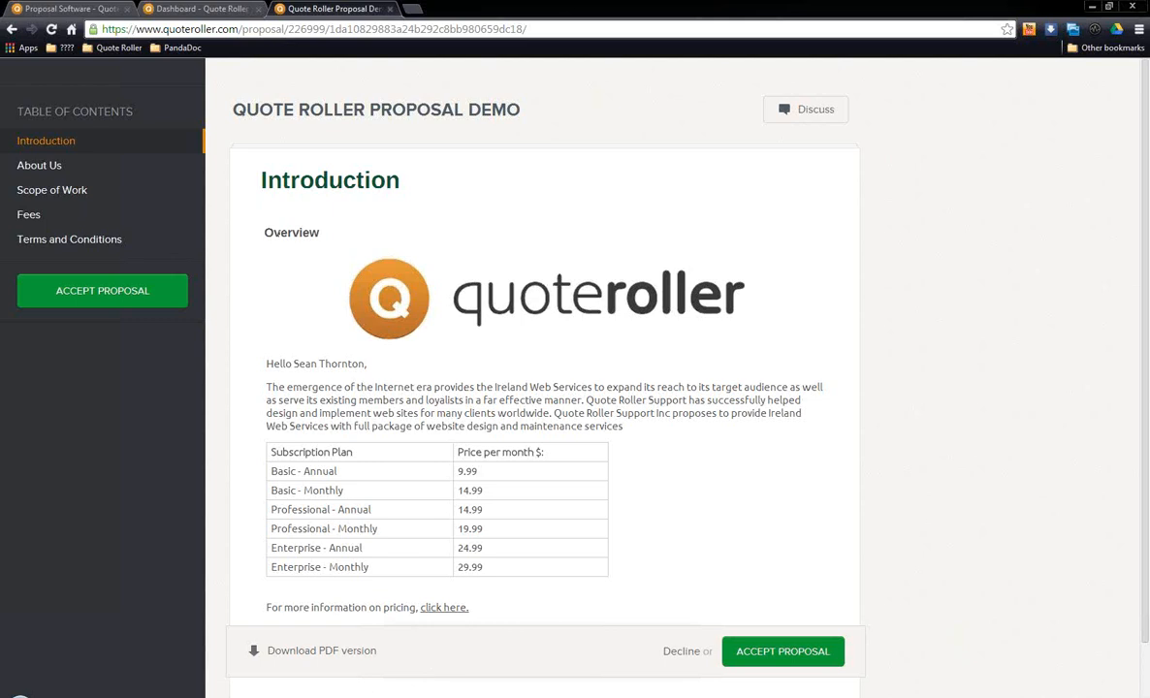
{"action": "mouse_move", "coordinate": [274, 697]}
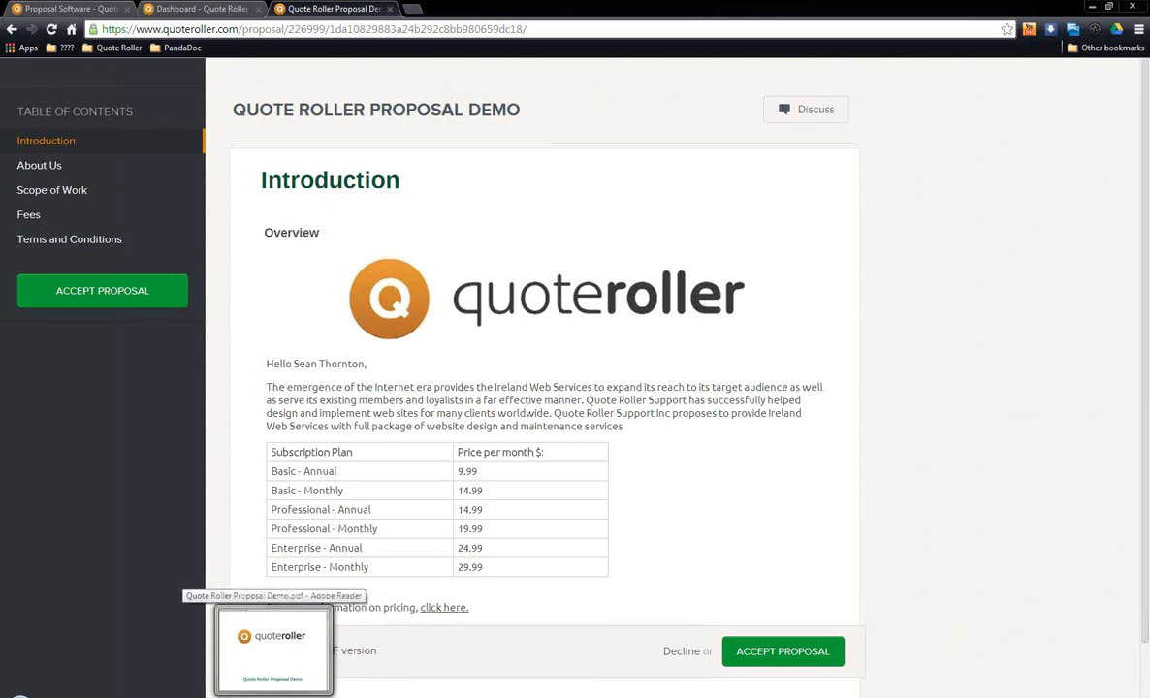
{"action": "left_click", "coordinate": [274, 648]}
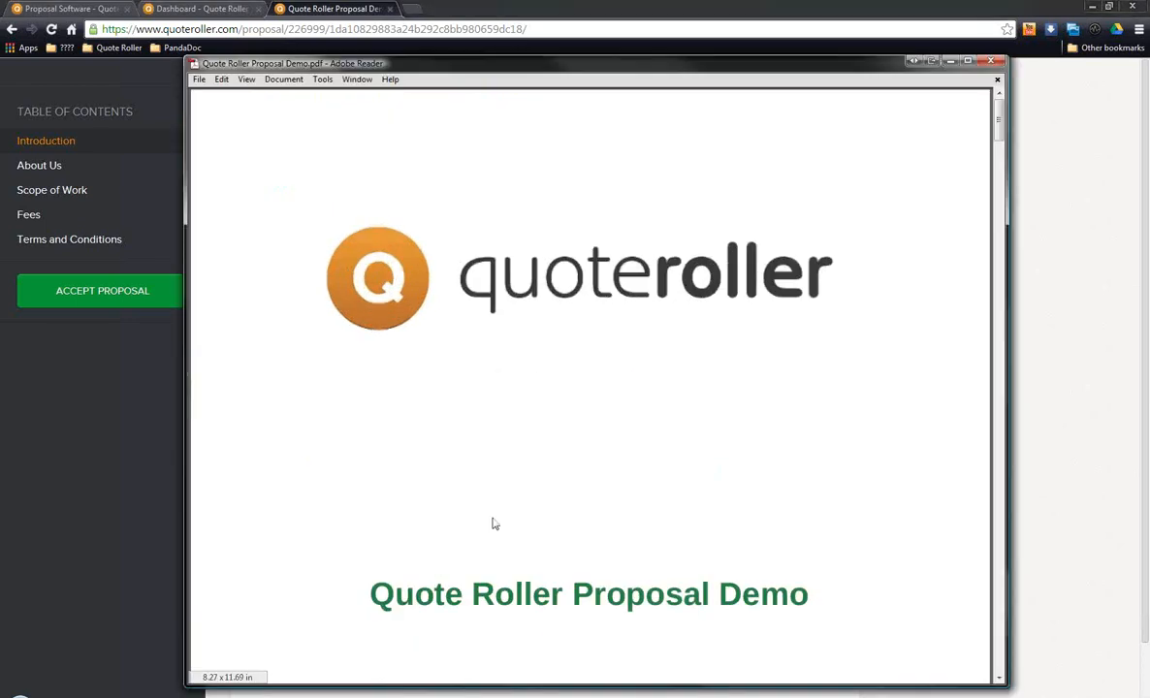
{"action": "scroll", "coordinate": [708, 360], "scroll_direction": "down", "scroll_amount": 3}
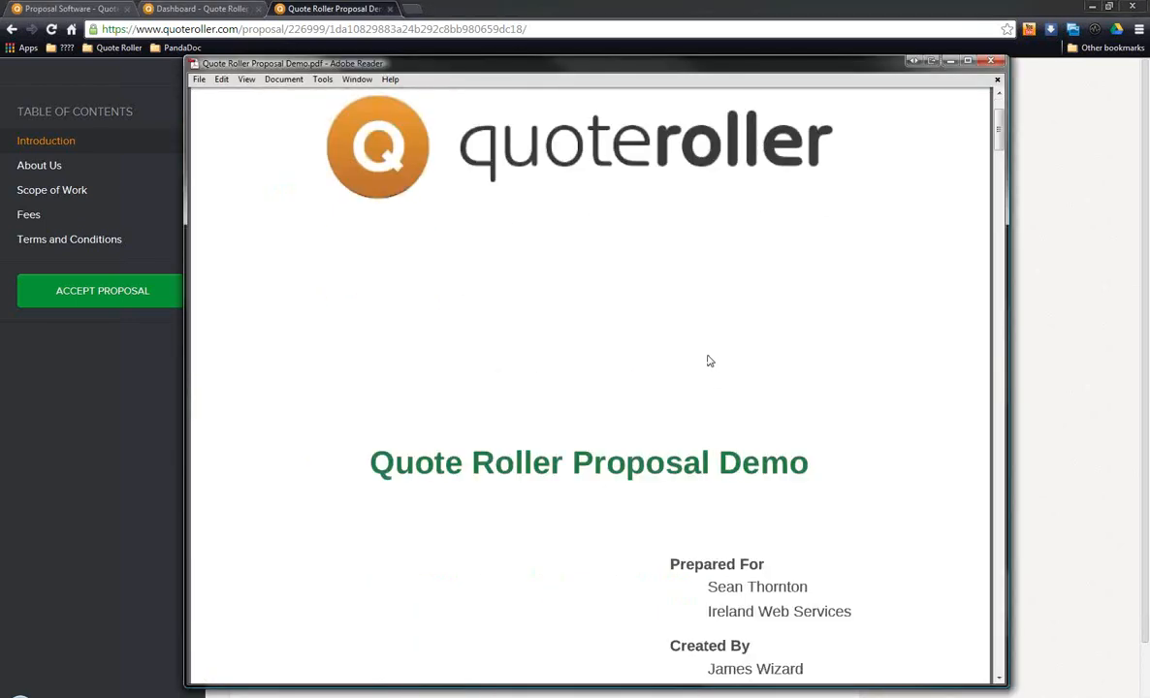
{"action": "scroll", "coordinate": [709, 361], "scroll_direction": "down", "scroll_amount": 2}
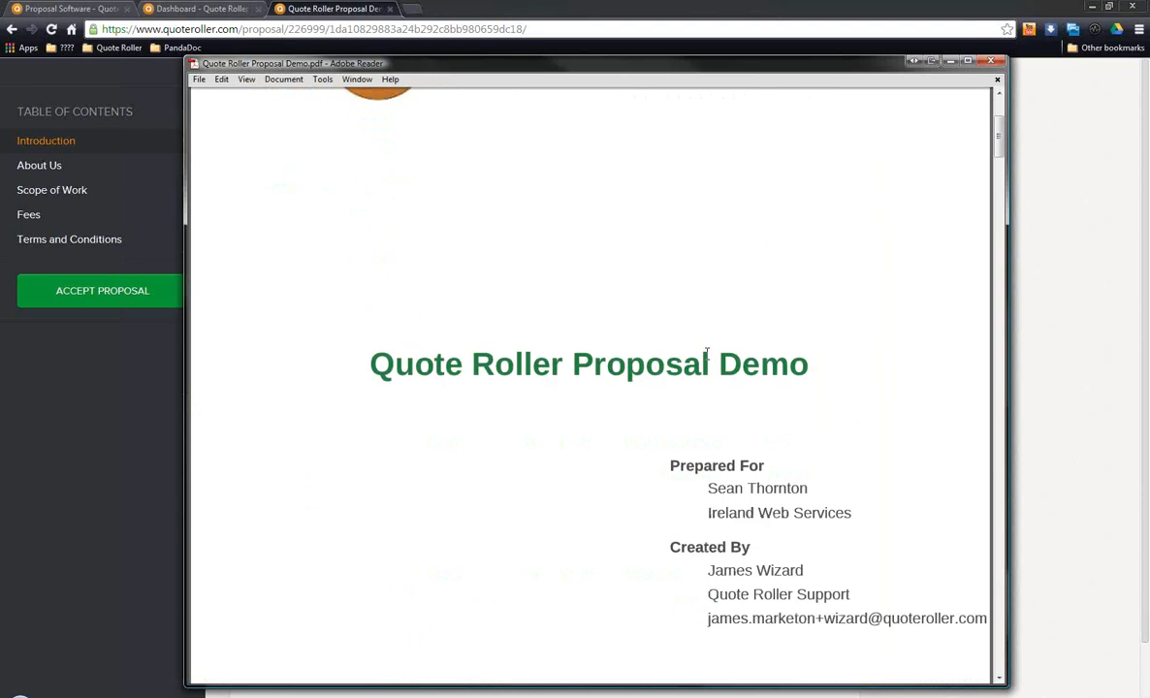
{"action": "scroll", "coordinate": [709, 360], "scroll_direction": "down", "scroll_amount": 2}
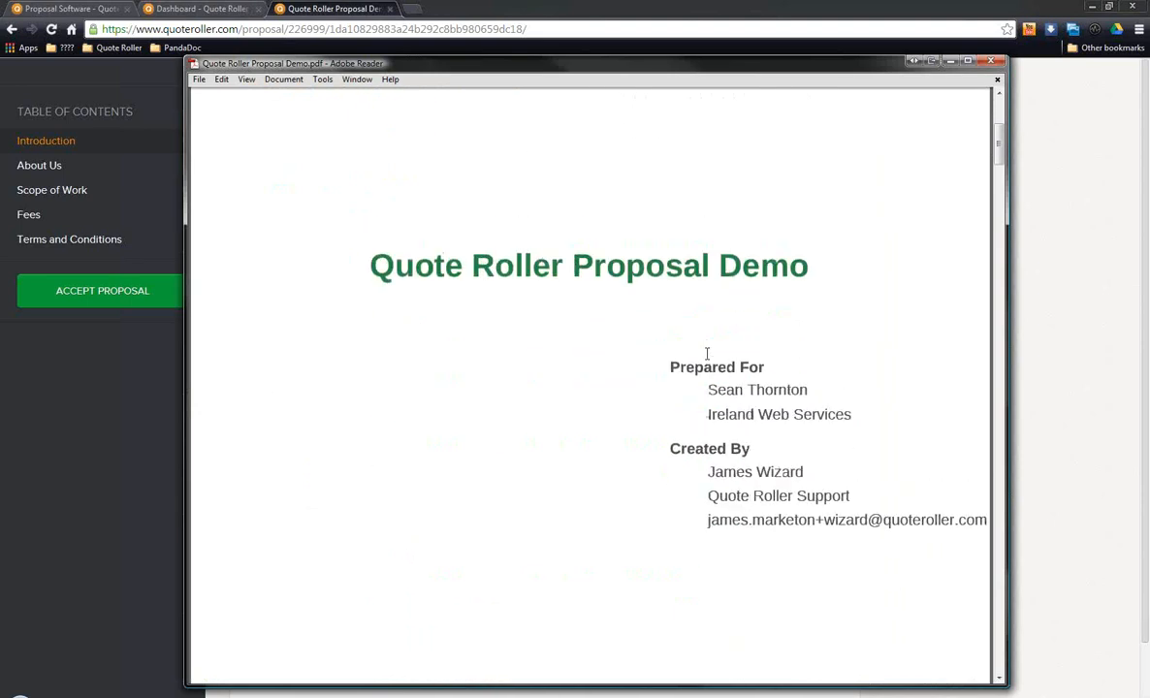
{"action": "scroll", "coordinate": [709, 359], "scroll_direction": "up", "scroll_amount": 5}
{"action": "scroll", "coordinate": [709, 361], "scroll_direction": "down", "scroll_amount": 2}
{"action": "scroll", "coordinate": [709, 360], "scroll_direction": "down", "scroll_amount": 5}
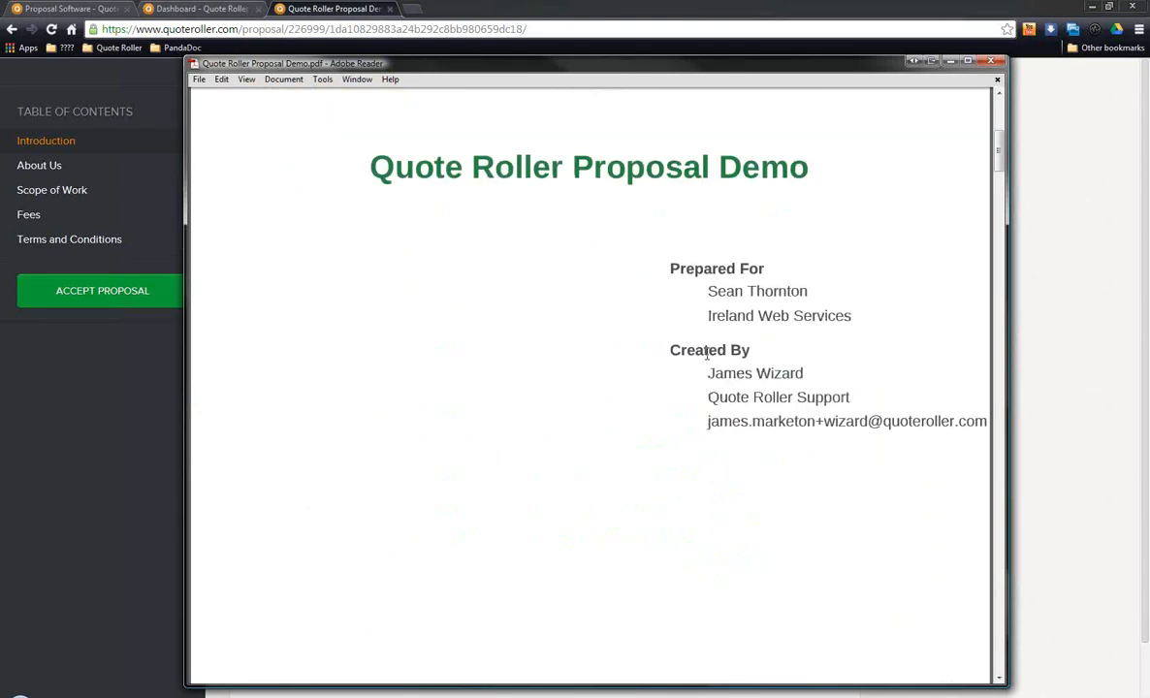
{"action": "scroll", "coordinate": [707, 359], "scroll_direction": "down", "scroll_amount": 10}
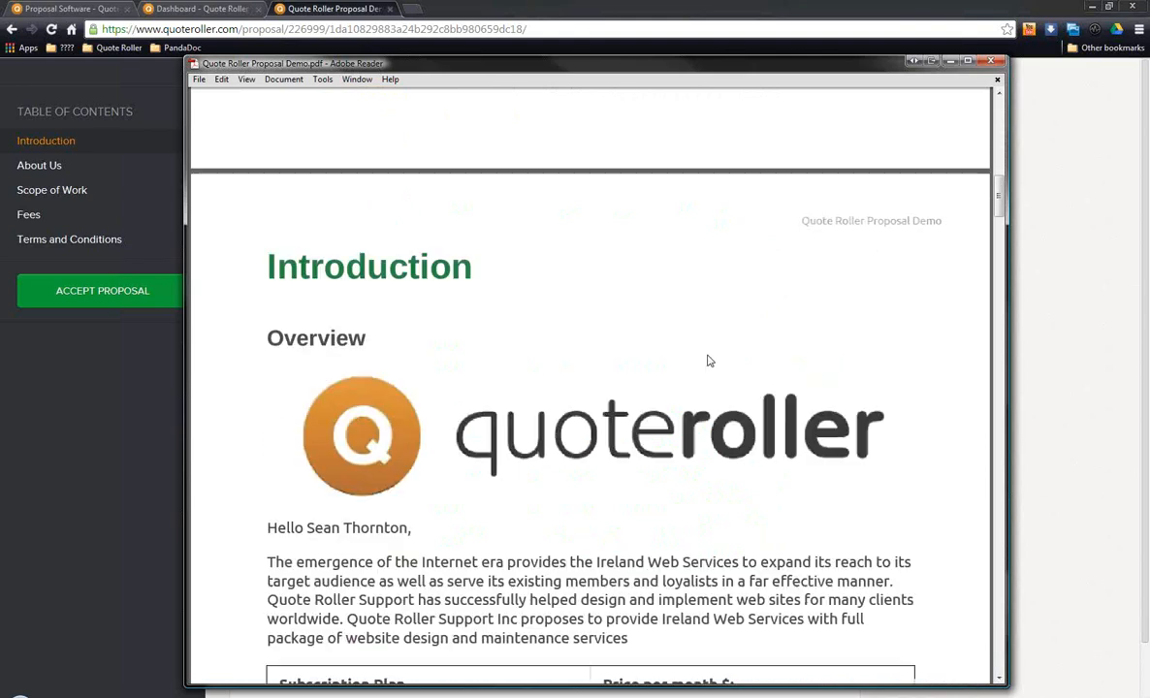
{"action": "scroll", "coordinate": [708, 361], "scroll_direction": "down", "scroll_amount": 4}
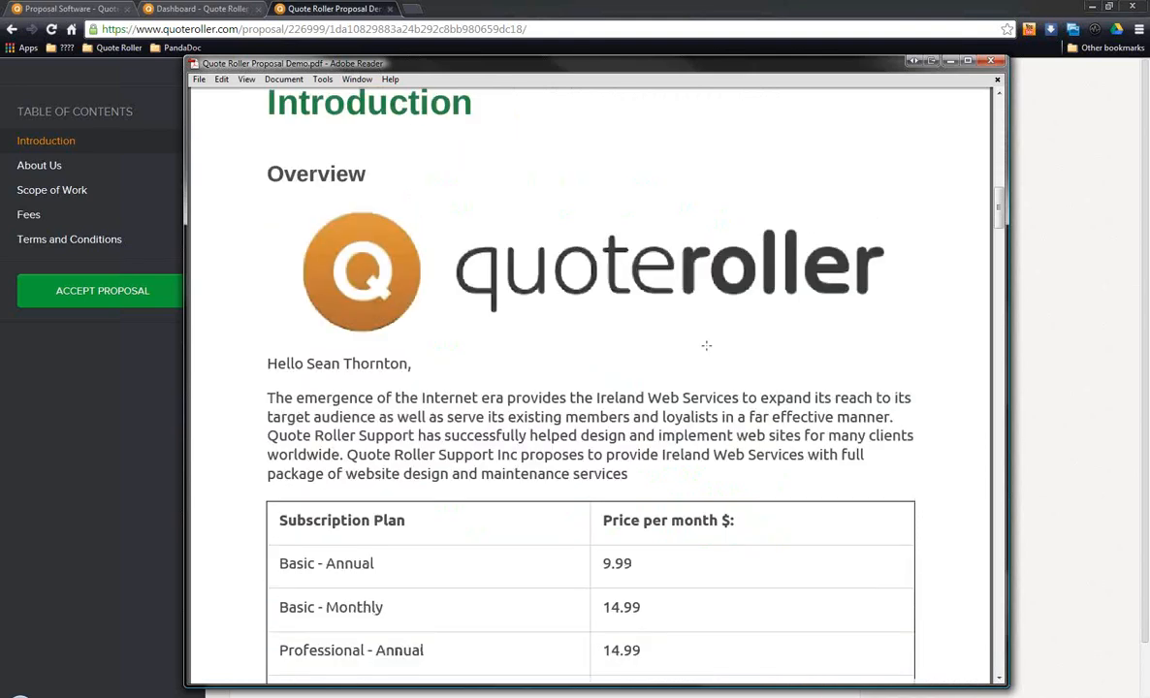
{"action": "left_click", "coordinate": [951, 61]}
Step: Browse the business proposal templates library on the public Quote Roller website and close that page
{"action": "left_click", "coordinate": [189, 7]}
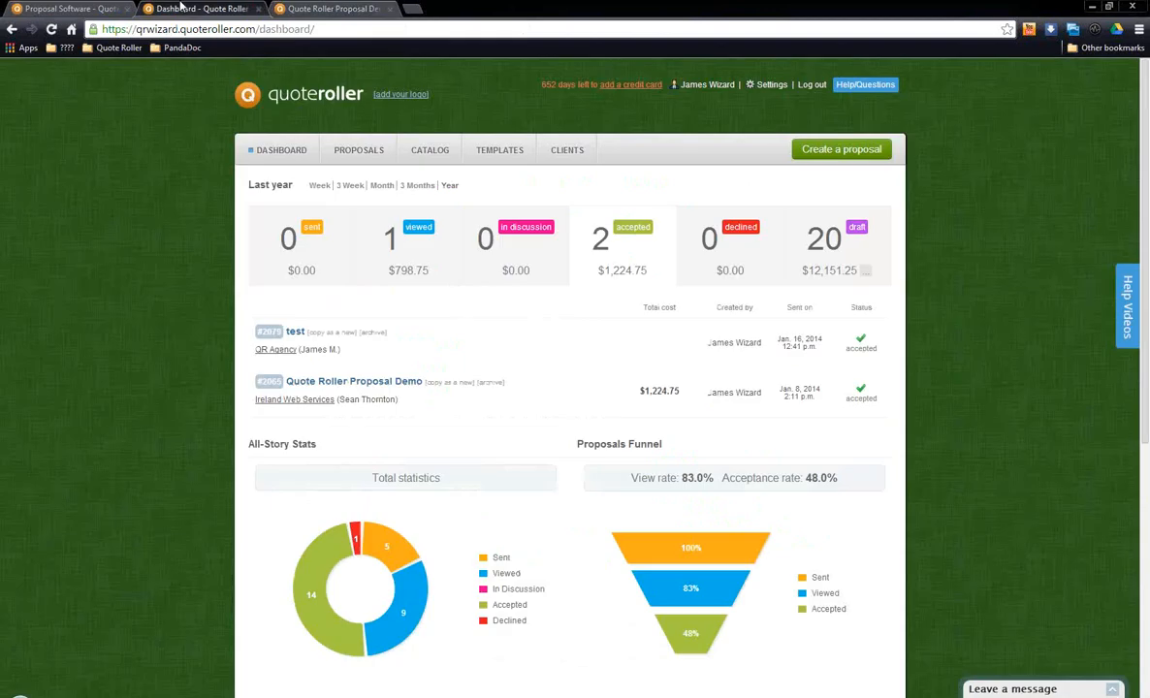
{"action": "left_click", "coordinate": [59, 8]}
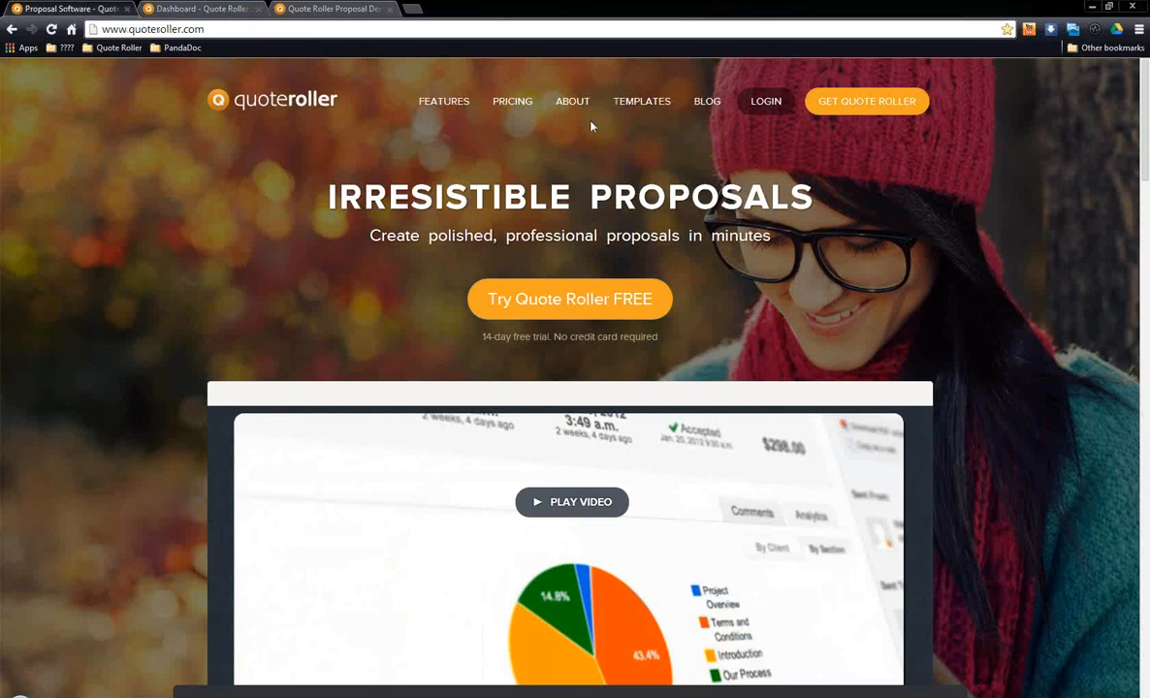
{"action": "left_click", "coordinate": [636, 112]}
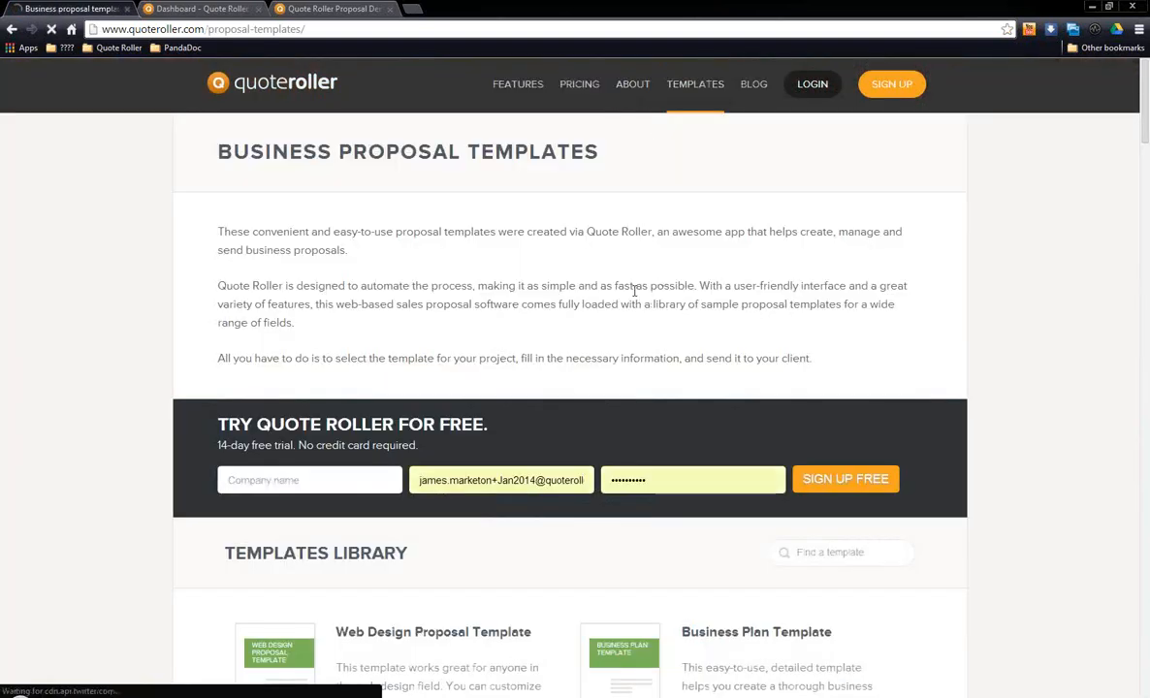
{"action": "scroll", "coordinate": [635, 290], "scroll_direction": "down", "scroll_amount": 3}
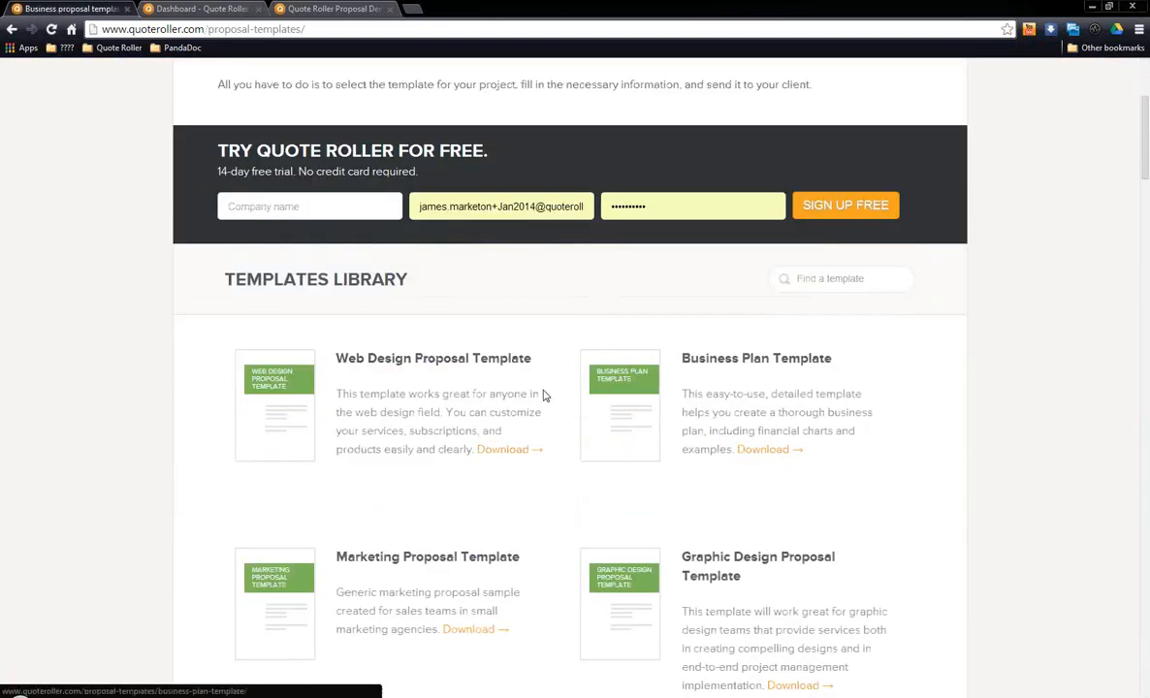
{"action": "scroll", "coordinate": [543, 394], "scroll_direction": "down", "scroll_amount": 1}
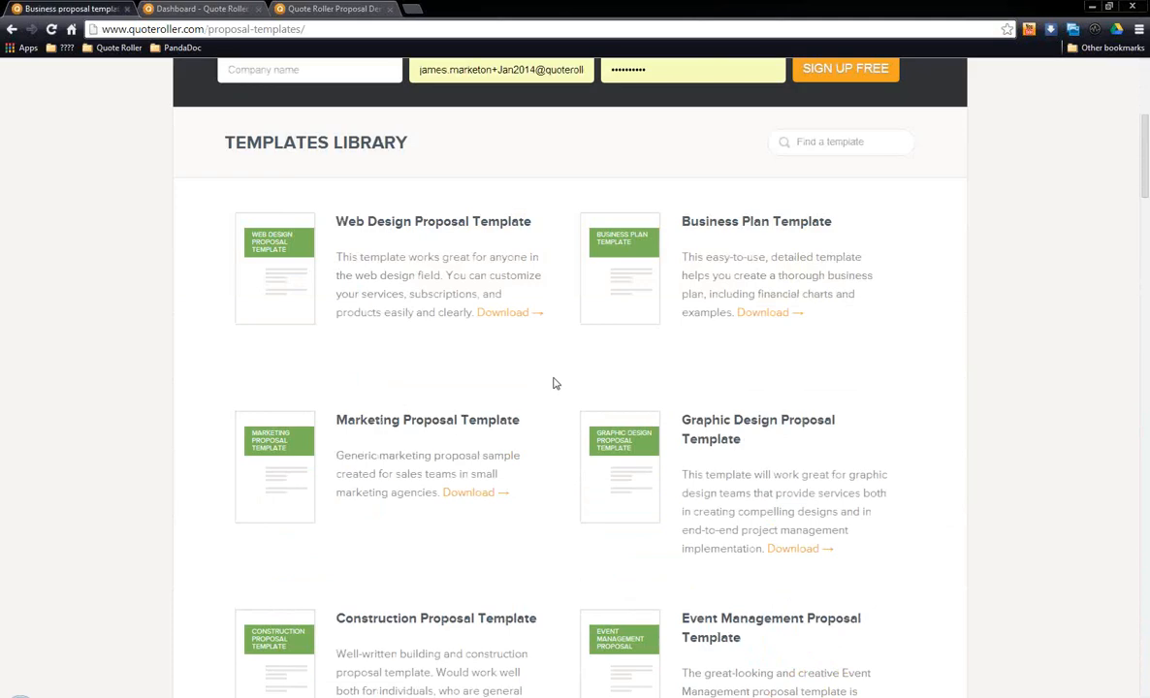
{"action": "scroll", "coordinate": [554, 383], "scroll_direction": "down", "scroll_amount": 1}
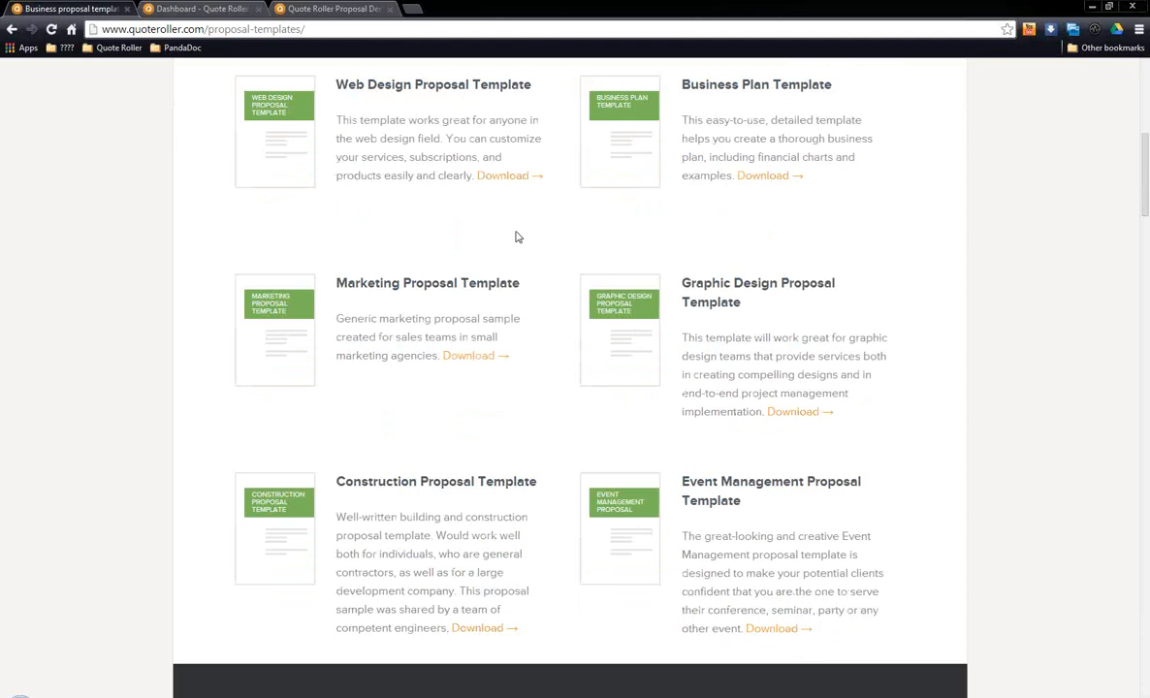
{"action": "scroll", "coordinate": [516, 236], "scroll_direction": "up", "scroll_amount": 6}
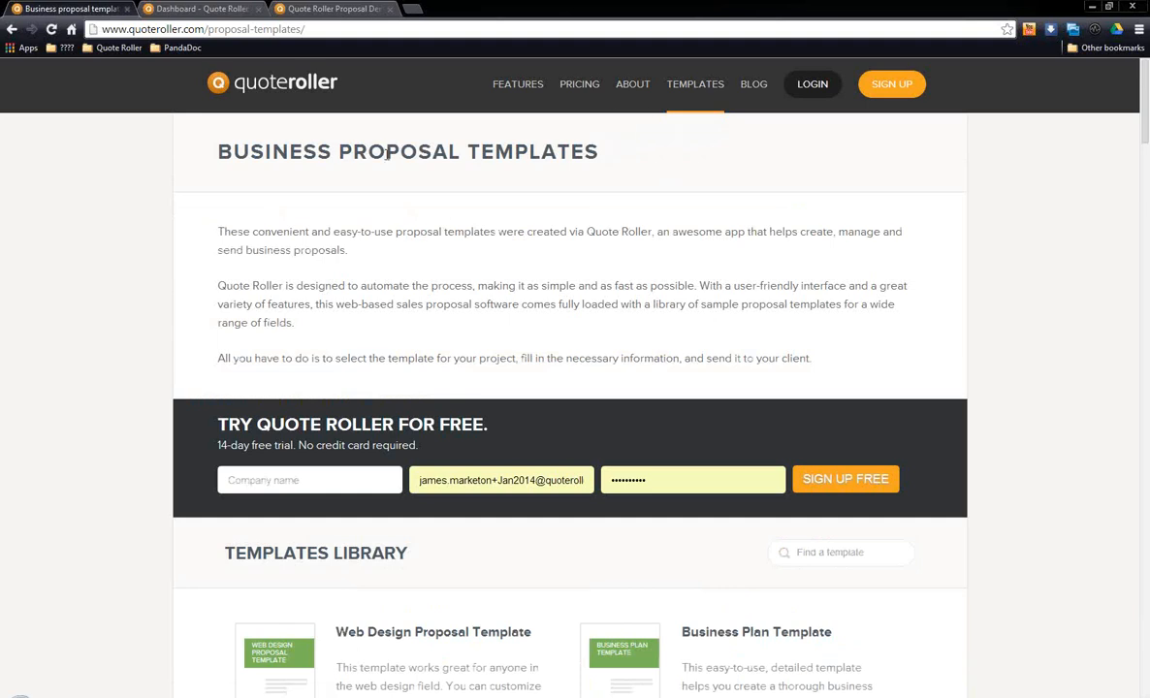
{"action": "left_click", "coordinate": [126, 9]}
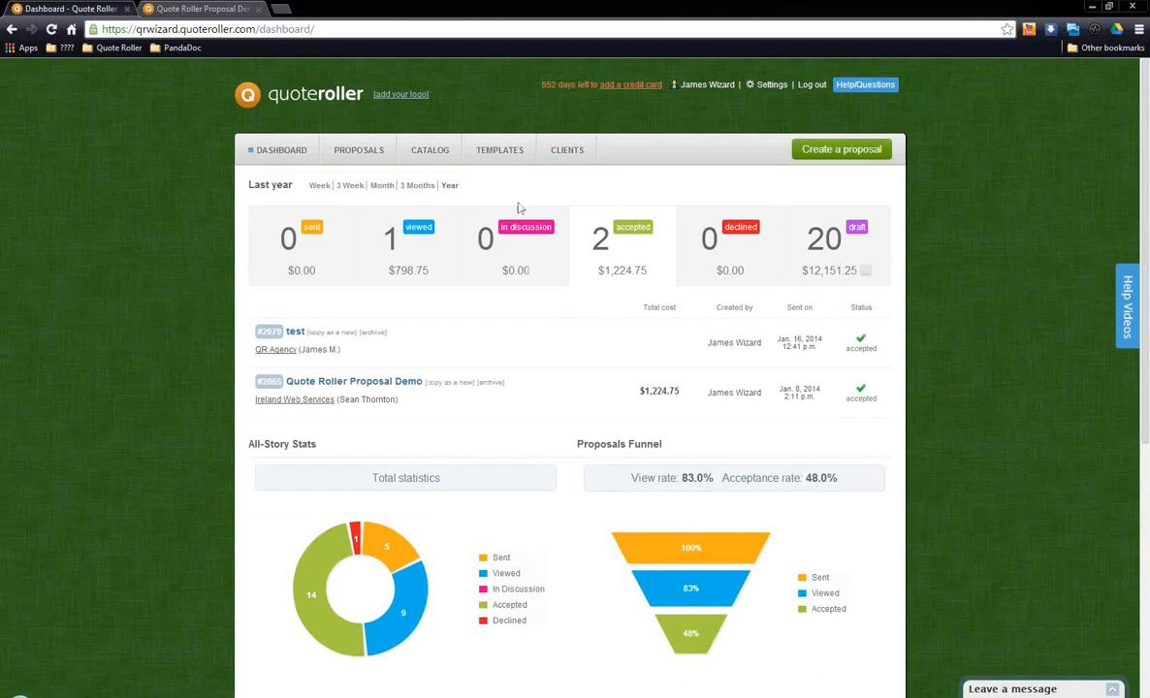
Step: Open the Sponsorship Proposal Template from the account's library of templates shared by the community
{"action": "left_click", "coordinate": [504, 152]}
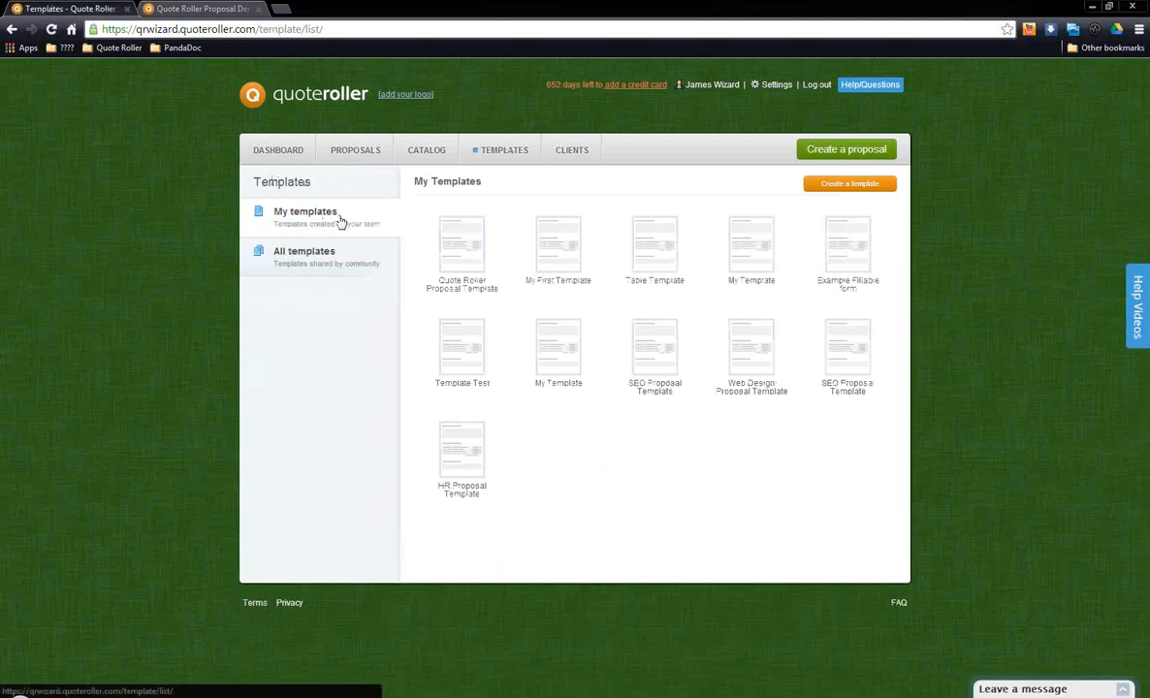
{"action": "left_click", "coordinate": [334, 264]}
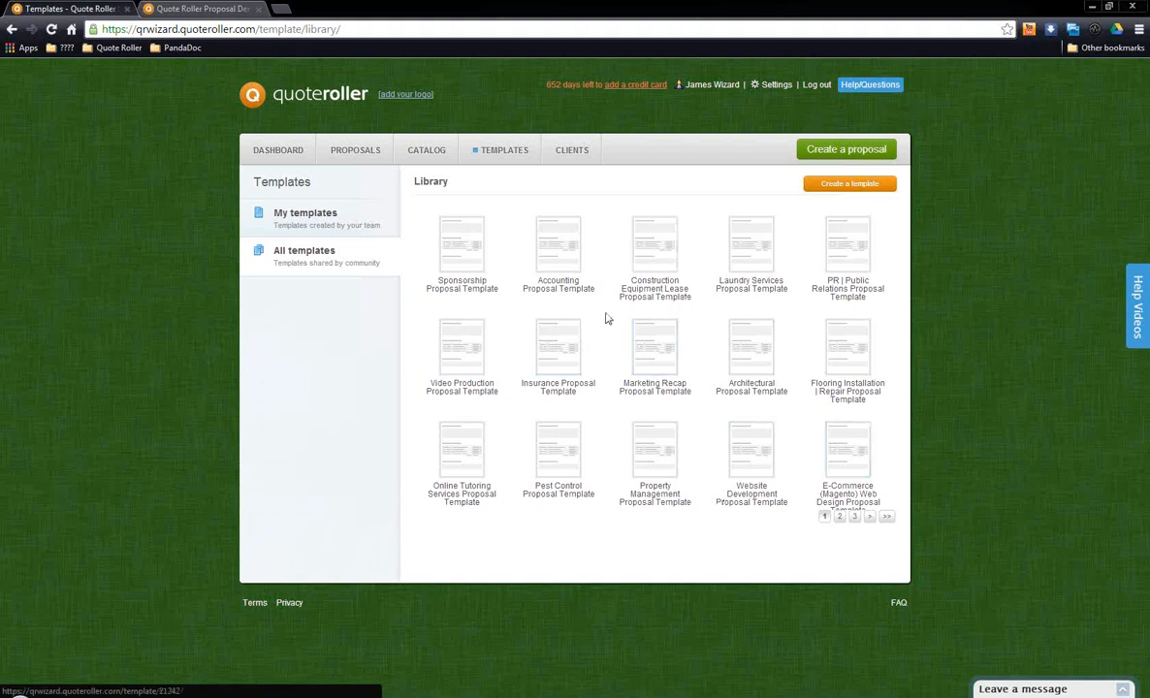
{"action": "left_click", "coordinate": [471, 255]}
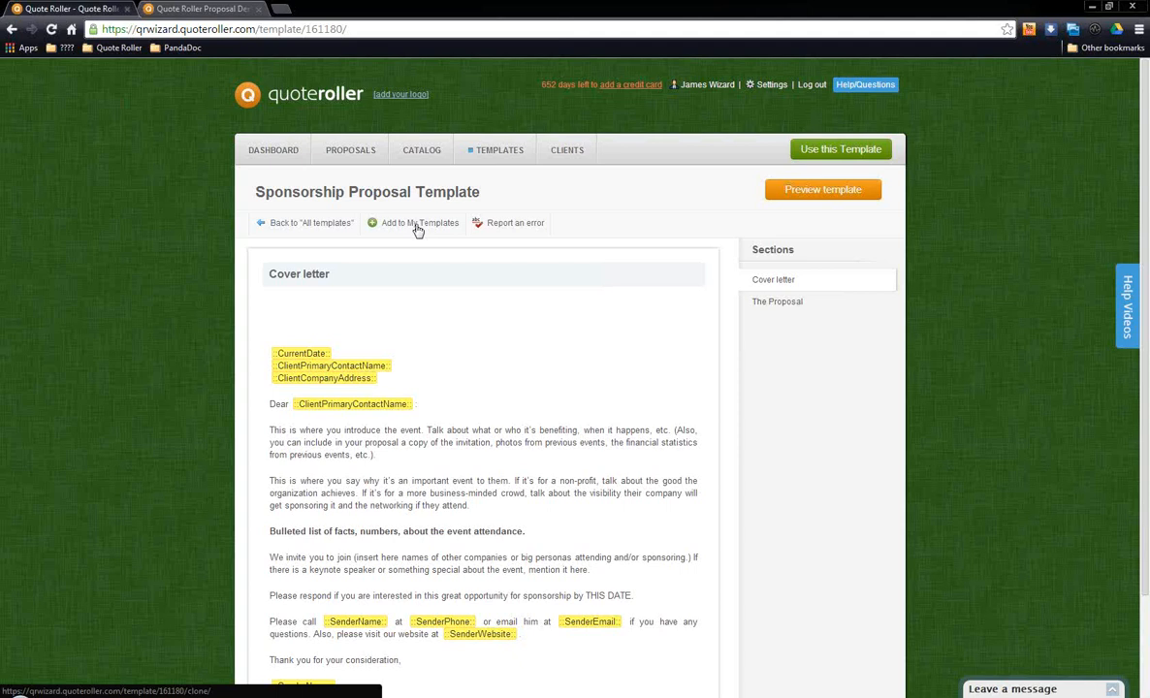
Step: Open the Quote Roller Proposal Template from the team's own templates and start editing its content
{"action": "left_click", "coordinate": [418, 229]}
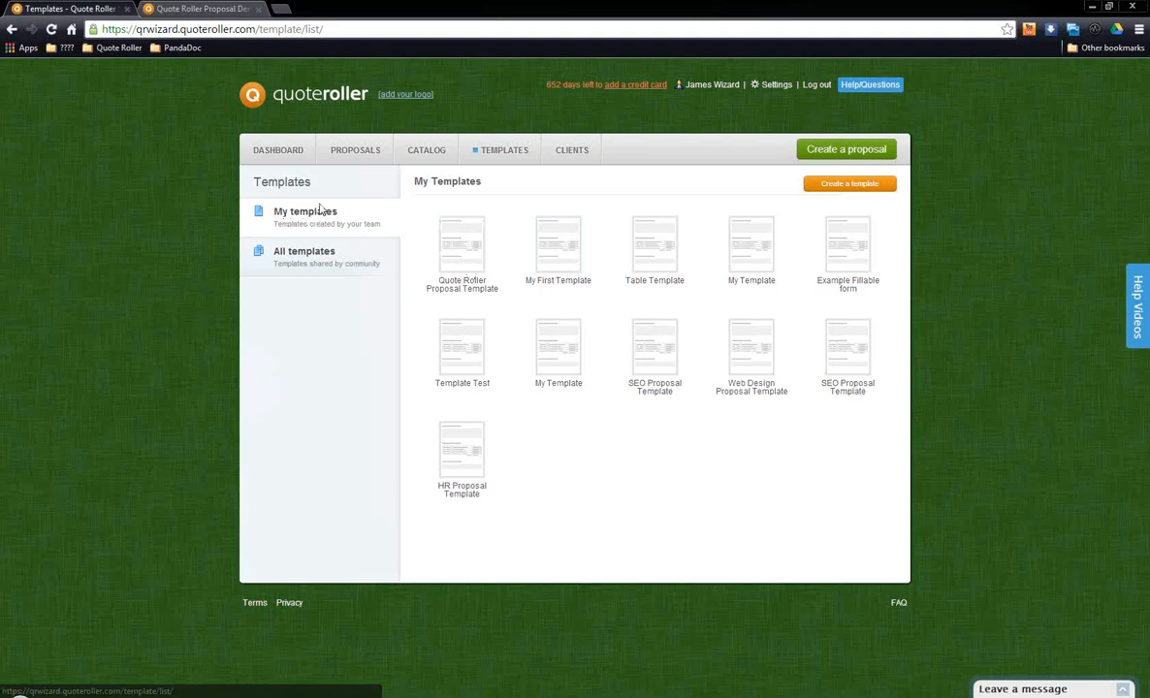
{"action": "left_click", "coordinate": [473, 244]}
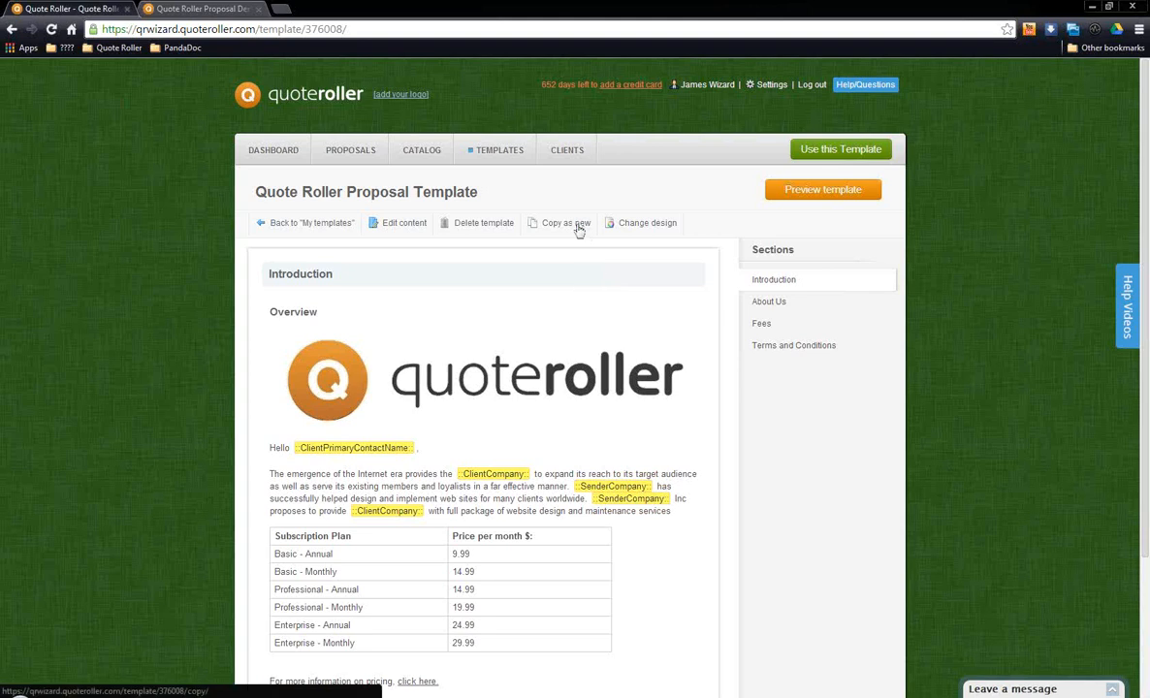
{"action": "mouse_move", "coordinate": [635, 226]}
{"action": "left_click", "coordinate": [404, 225]}
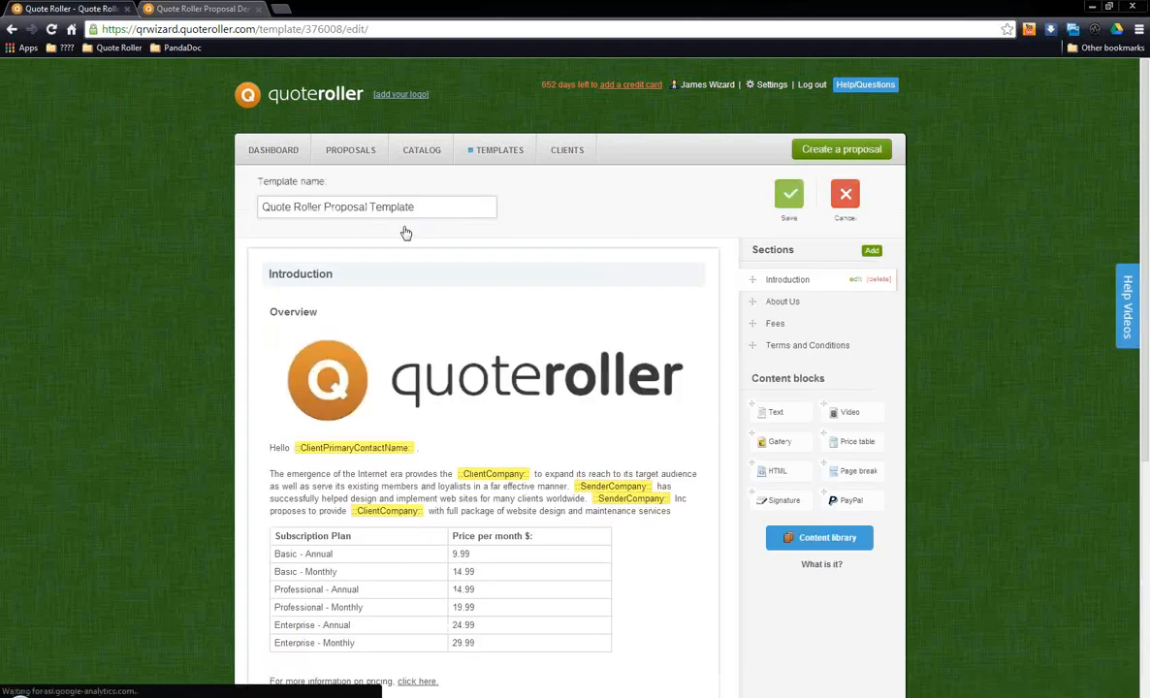
{"action": "left_click_drag", "start_coordinate": [459, 207], "coordinate": [44, 206]}
{"action": "left_click", "coordinate": [453, 216]}
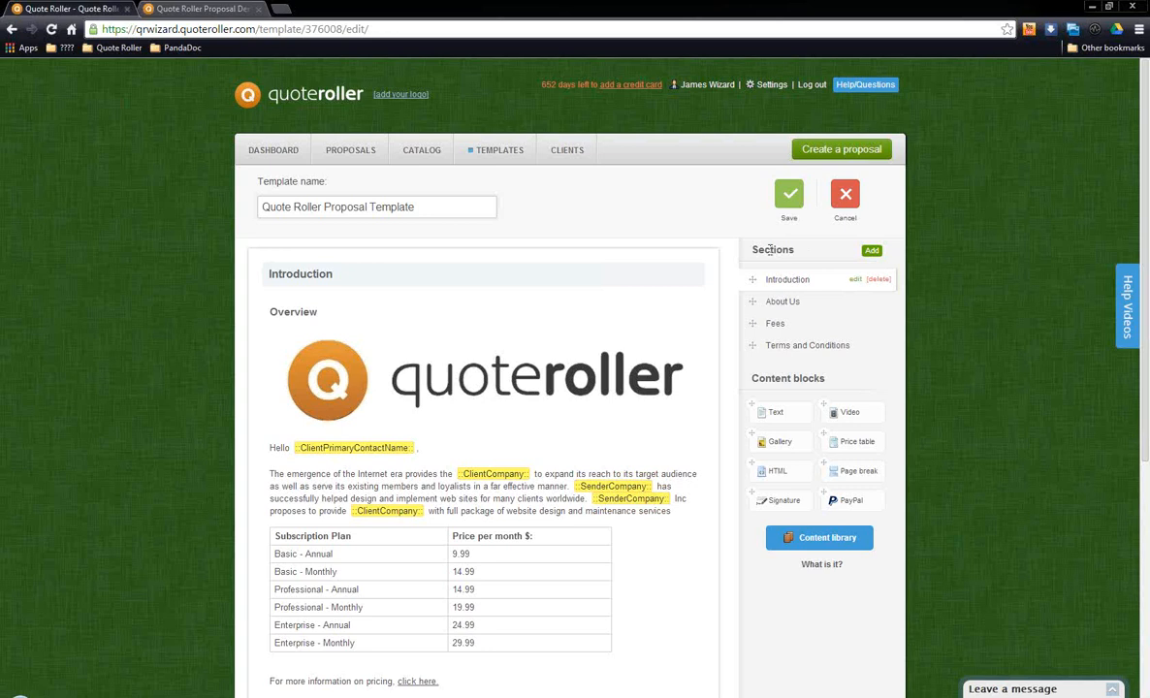
{"action": "left_click_drag", "start_coordinate": [755, 250], "coordinate": [818, 266]}
{"action": "left_click", "coordinate": [817, 266]}
{"action": "mouse_move", "coordinate": [756, 349]}
{"action": "left_mouse_down"}
{"action": "mouse_move", "coordinate": [762, 320]}
{"action": "mouse_move", "coordinate": [762, 364]}
{"action": "mouse_move", "coordinate": [763, 320]}
{"action": "mouse_move", "coordinate": [758, 359]}
{"action": "mouse_move", "coordinate": [756, 345]}
{"action": "left_mouse_up"}
{"action": "left_click_drag", "start_coordinate": [751, 379], "coordinate": [826, 379]}
{"action": "left_click", "coordinate": [804, 384]}
{"action": "mouse_move", "coordinate": [663, 313]}
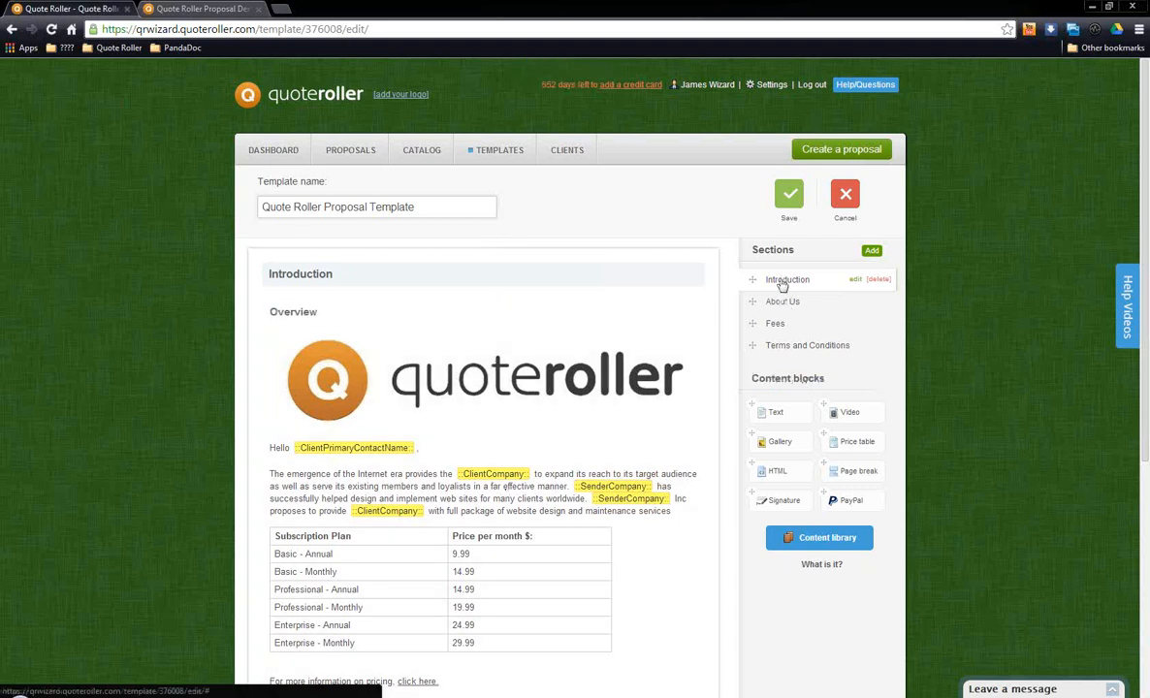
Step: Open the Overview text block in the Introduction section for editing
{"action": "mouse_move", "coordinate": [536, 341]}
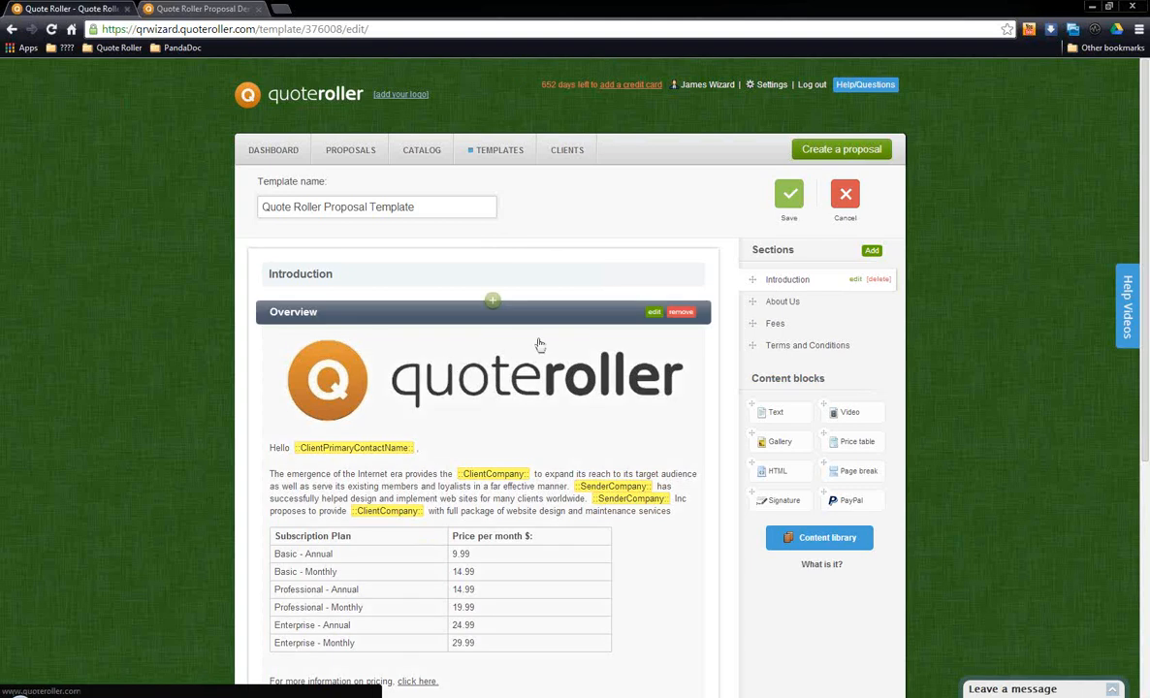
{"action": "left_click", "coordinate": [655, 315]}
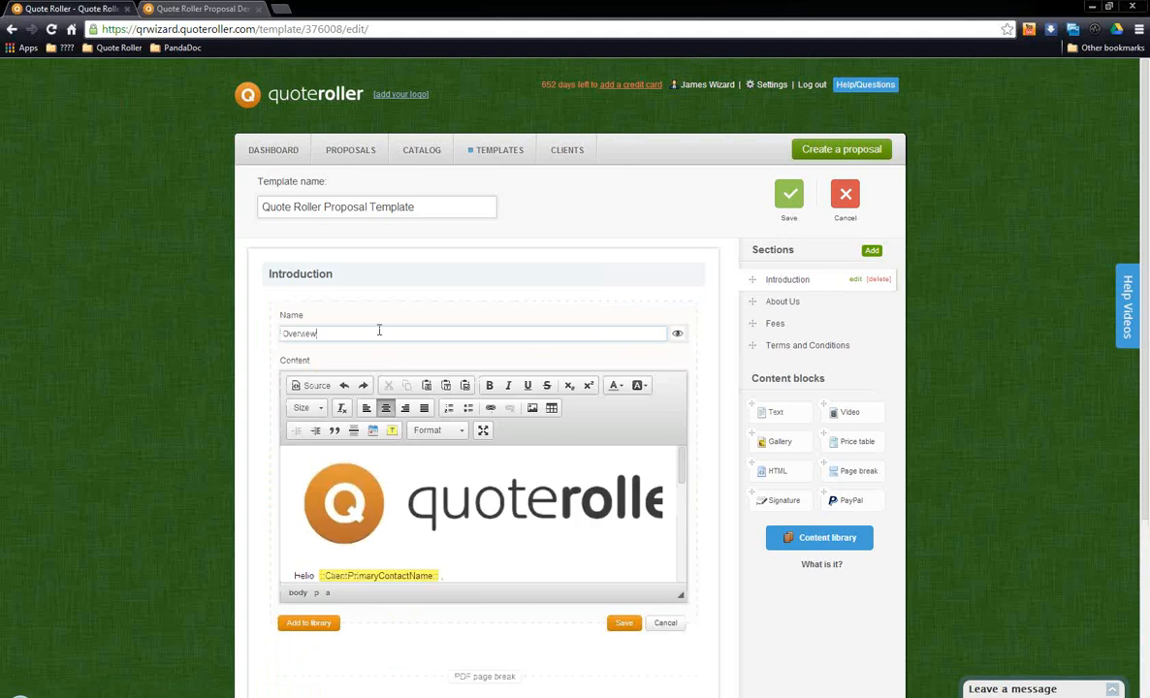
{"action": "left_click_drag", "start_coordinate": [379, 331], "coordinate": [147, 337]}
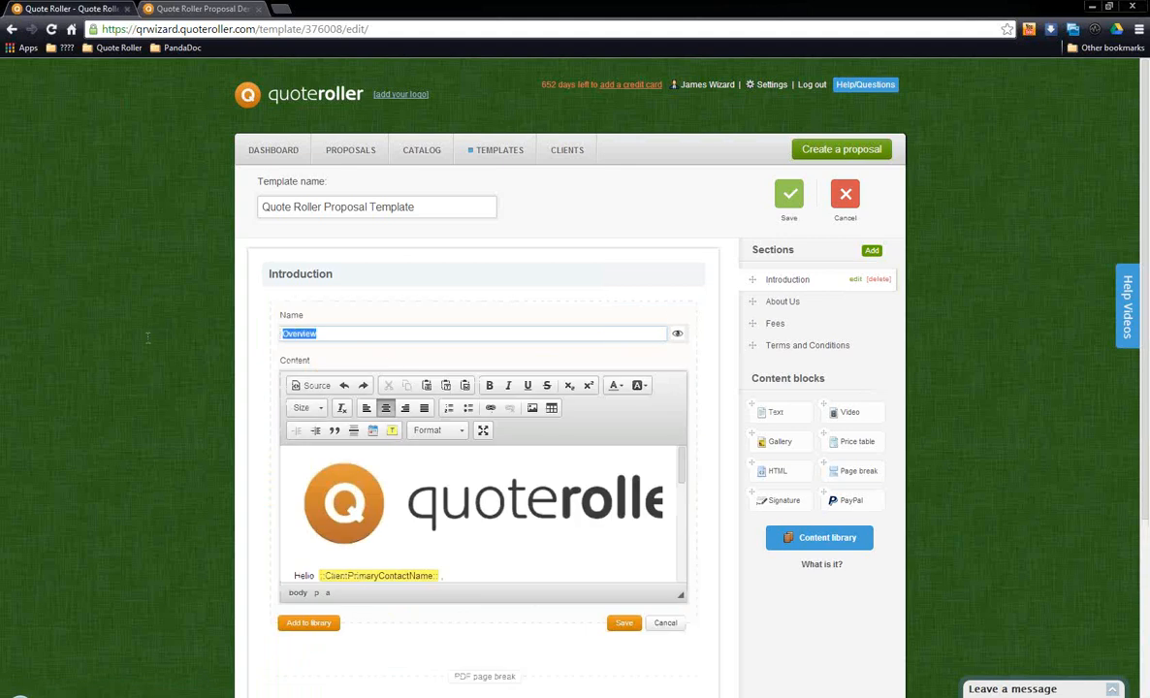
{"action": "left_click", "coordinate": [354, 333]}
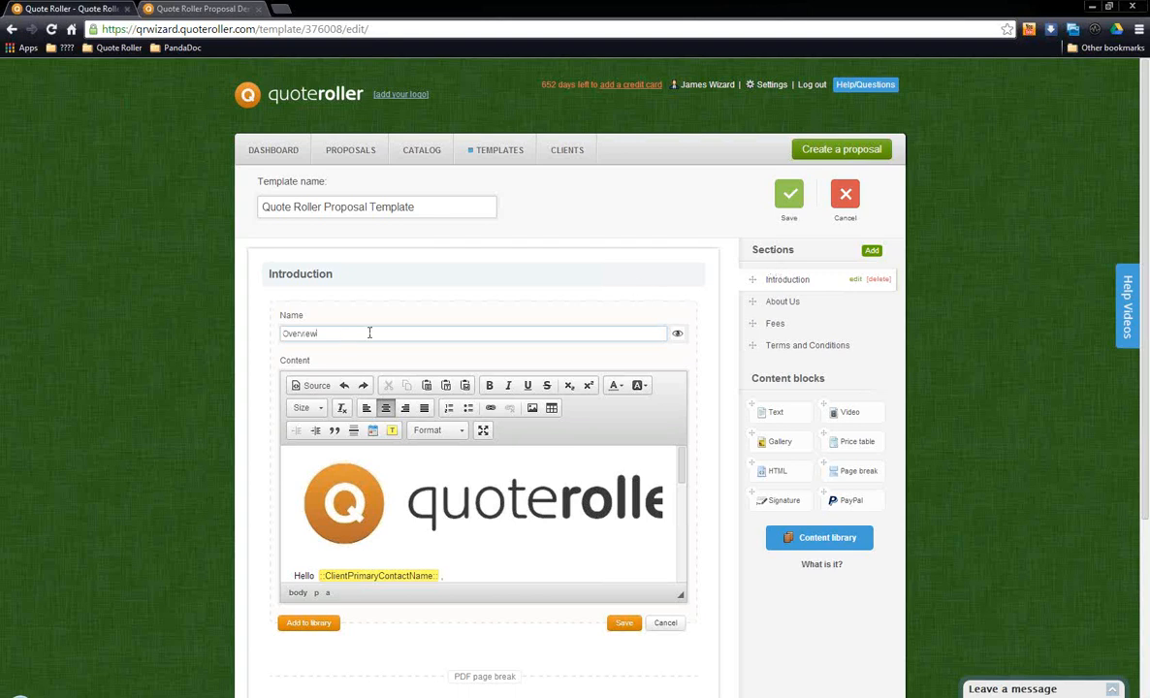
{"action": "left_click_drag", "start_coordinate": [369, 332], "coordinate": [182, 337]}
{"action": "left_click", "coordinate": [606, 332]}
{"action": "left_click", "coordinate": [437, 480]}
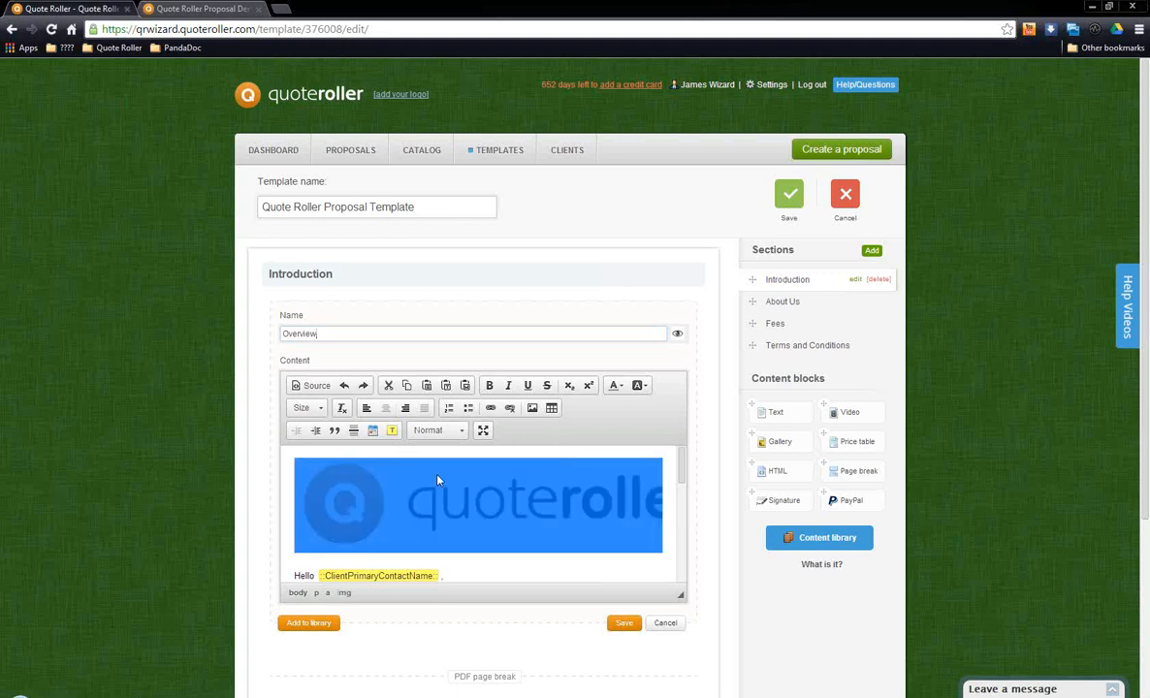
{"action": "left_click", "coordinate": [511, 521]}
{"action": "left_click", "coordinate": [516, 501]}
{"action": "left_click", "coordinate": [532, 408]}
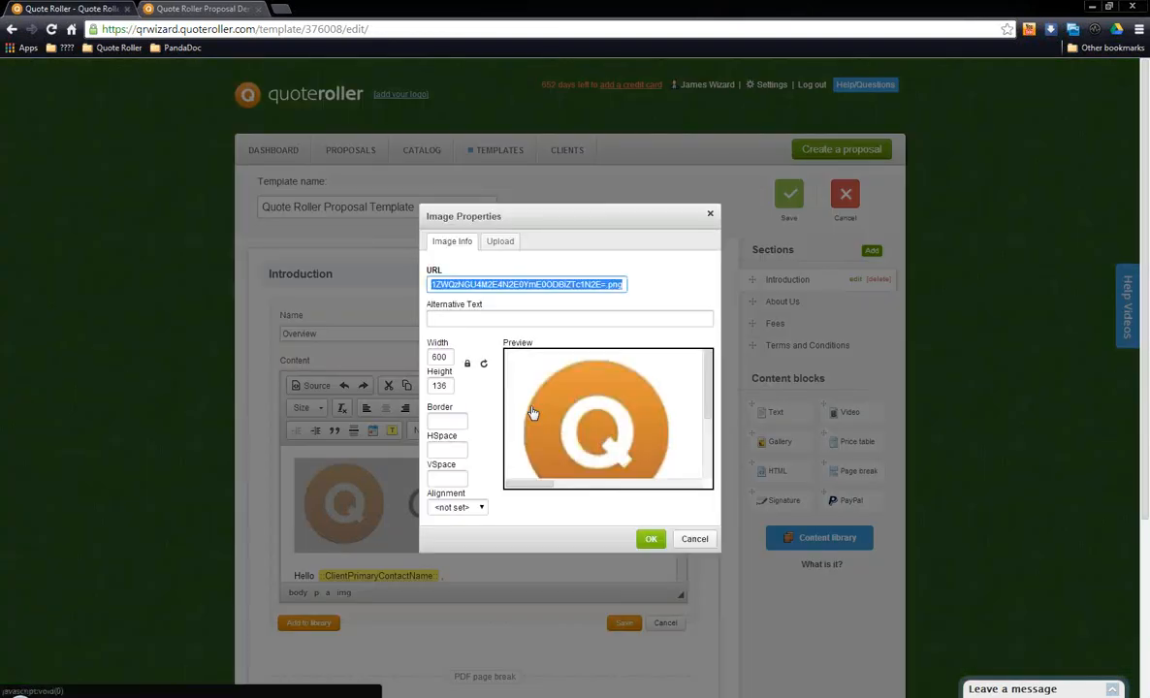
{"action": "left_click", "coordinate": [710, 539]}
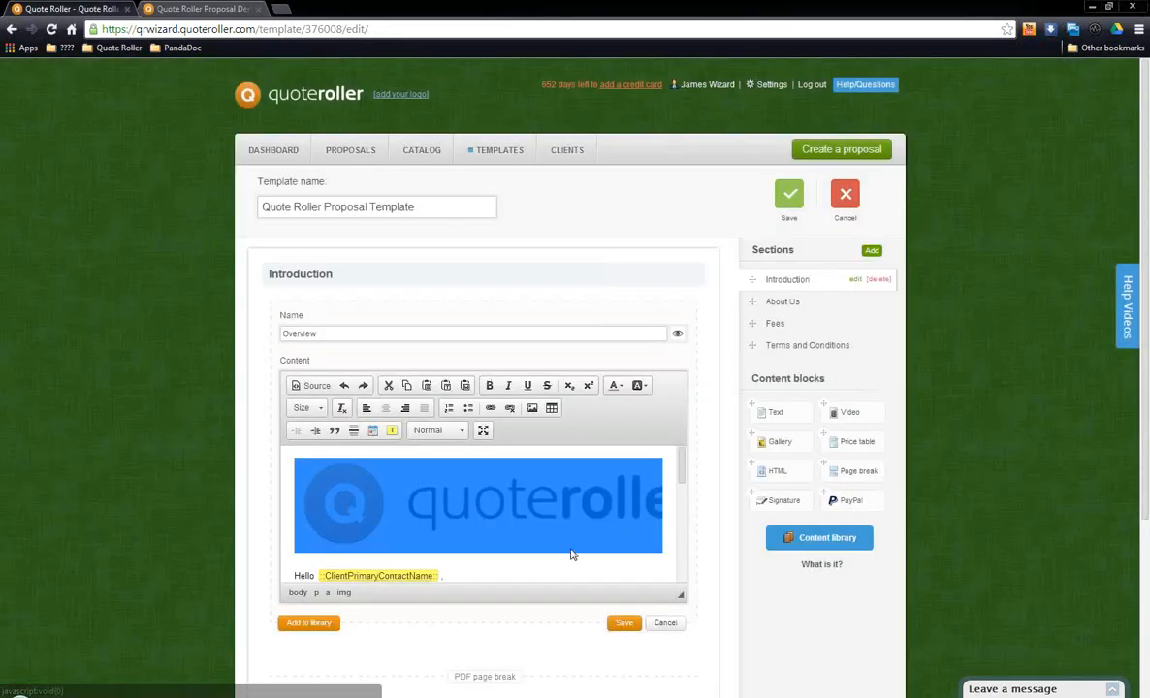
Step: Add an empty line directly after the logo image in the Overview text block
{"action": "left_click", "coordinate": [626, 538]}
{"action": "key", "text": "Right"}
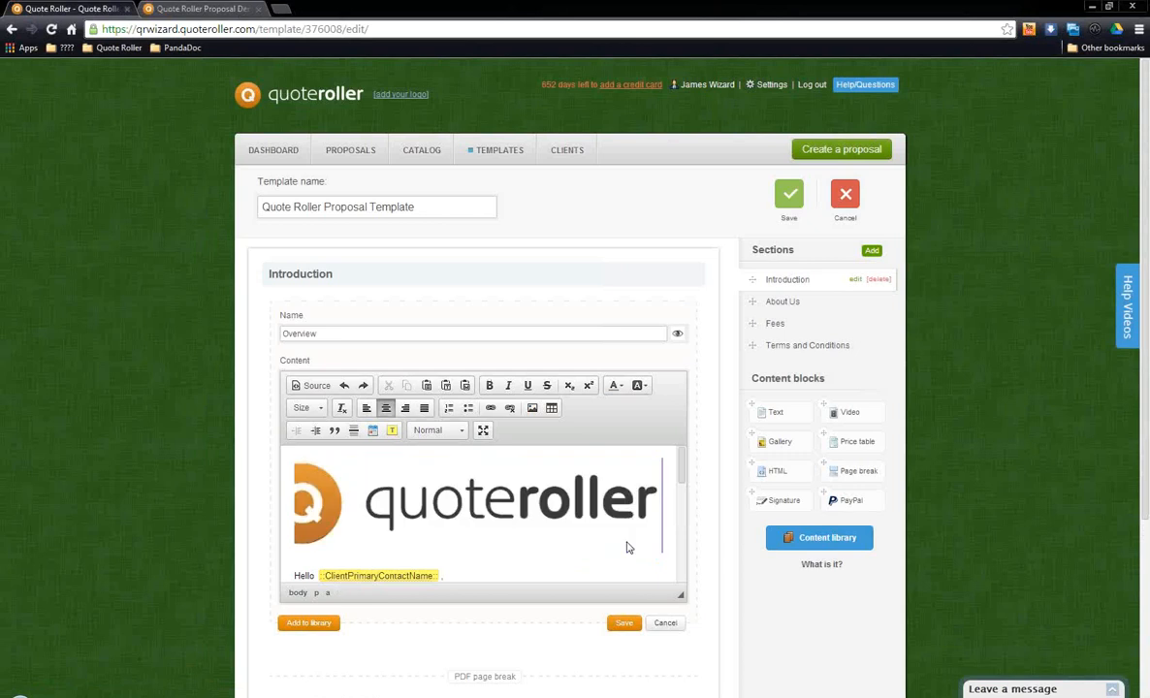
{"action": "key", "text": "Return"}
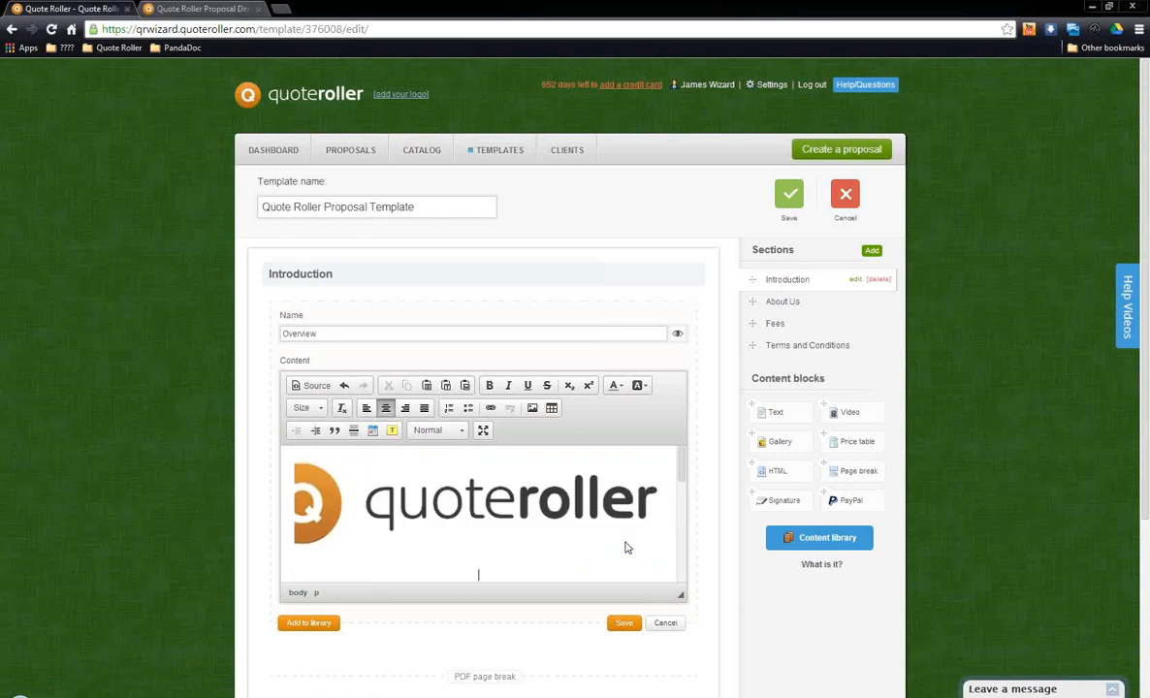
Step: Upload the QR on white JPG file as a new image for the Overview text block
{"action": "left_click", "coordinate": [531, 411]}
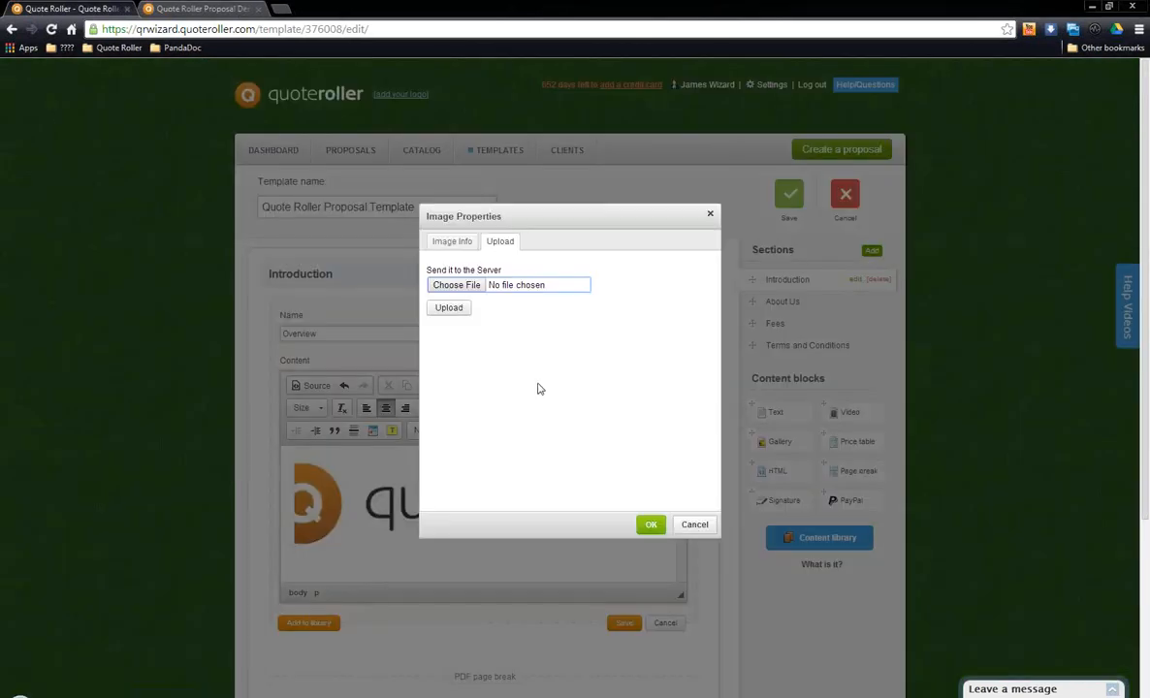
{"action": "left_click", "coordinate": [471, 285]}
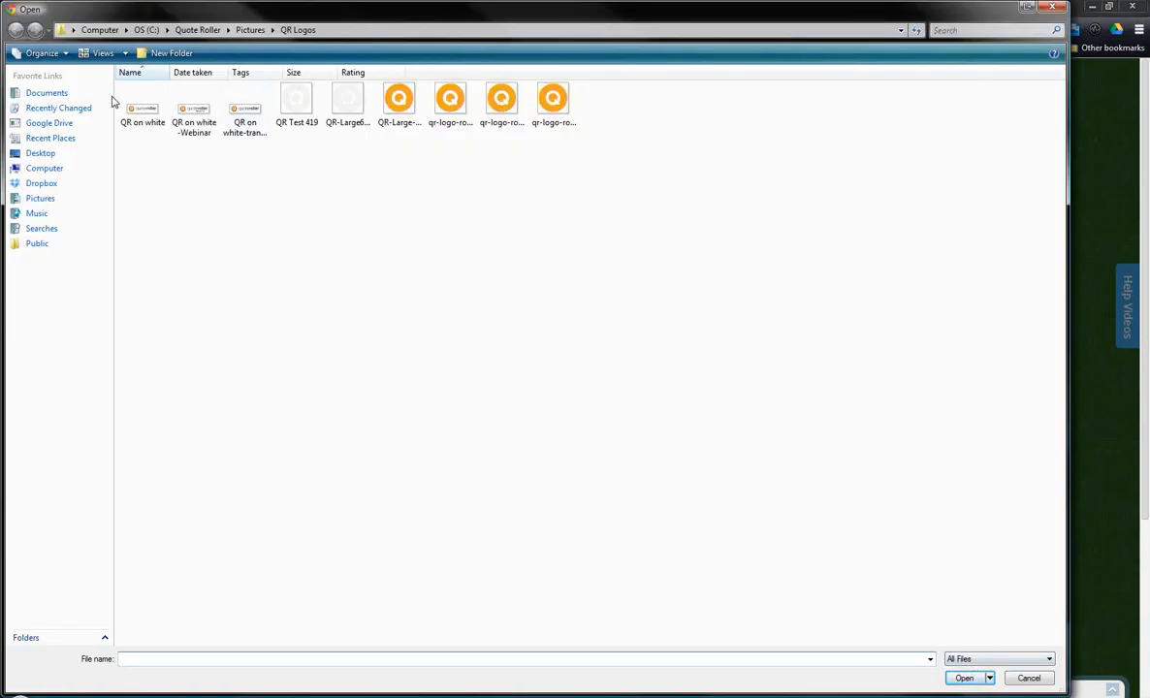
{"action": "left_click", "coordinate": [127, 92]}
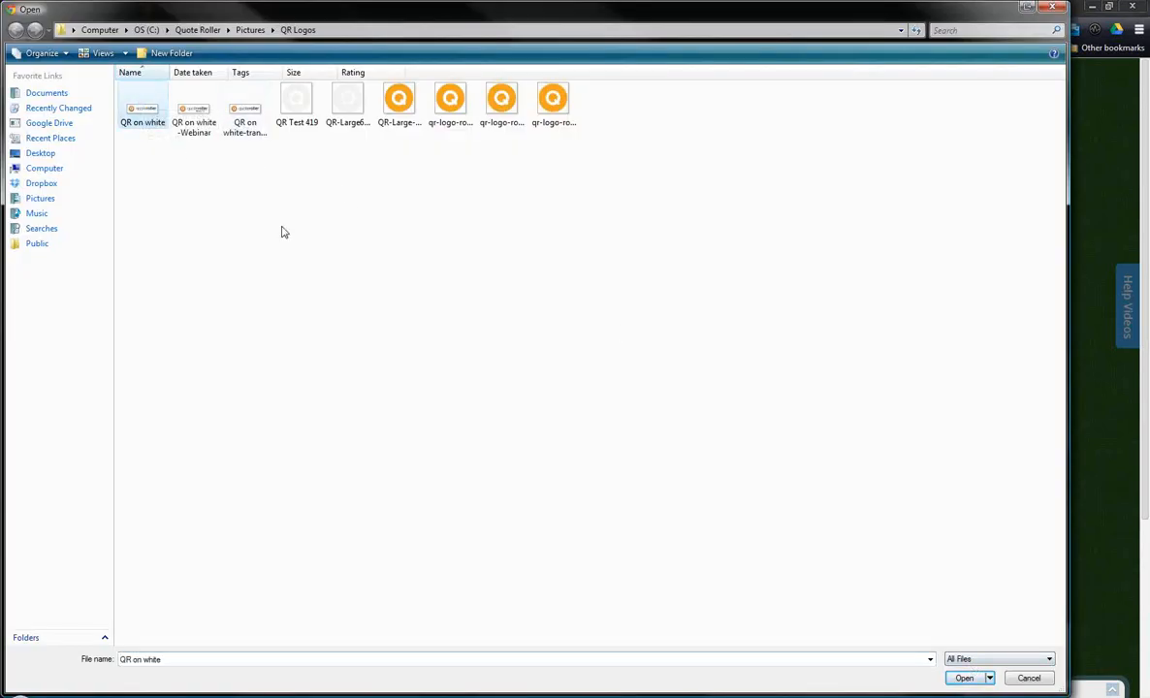
{"action": "left_click", "coordinate": [960, 678]}
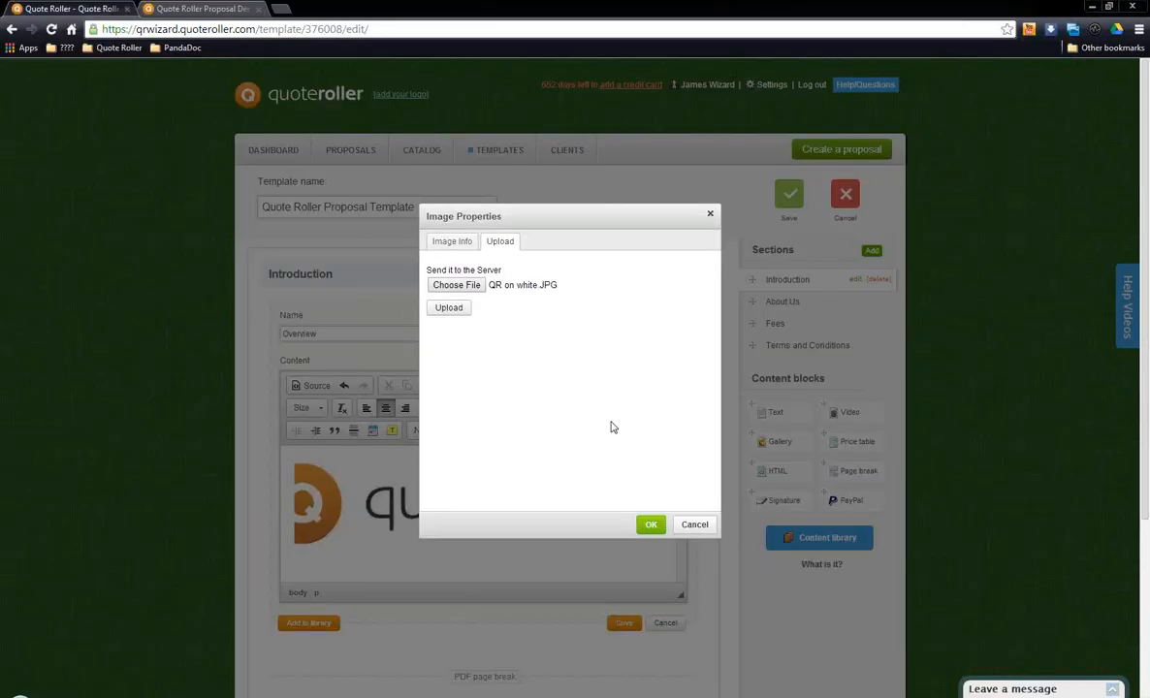
{"action": "left_click", "coordinate": [446, 313]}
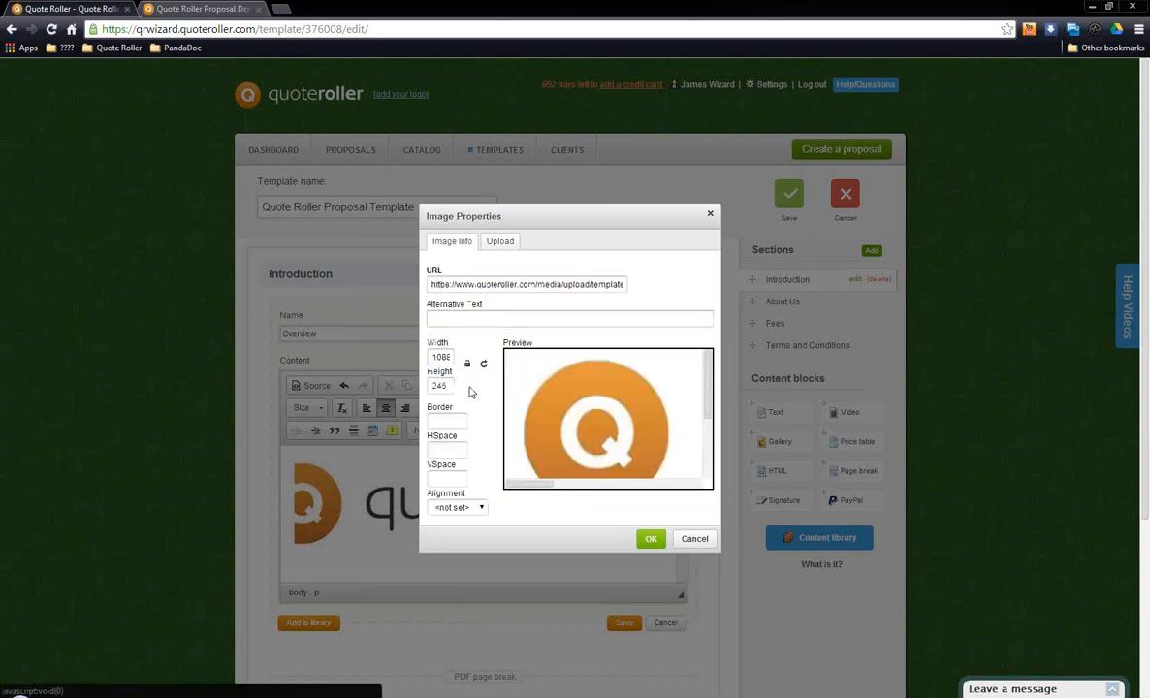
Step: Check the uploaded image's width, height and alignment options, and discard the image without inserting it
{"action": "double_click", "coordinate": [438, 357]}
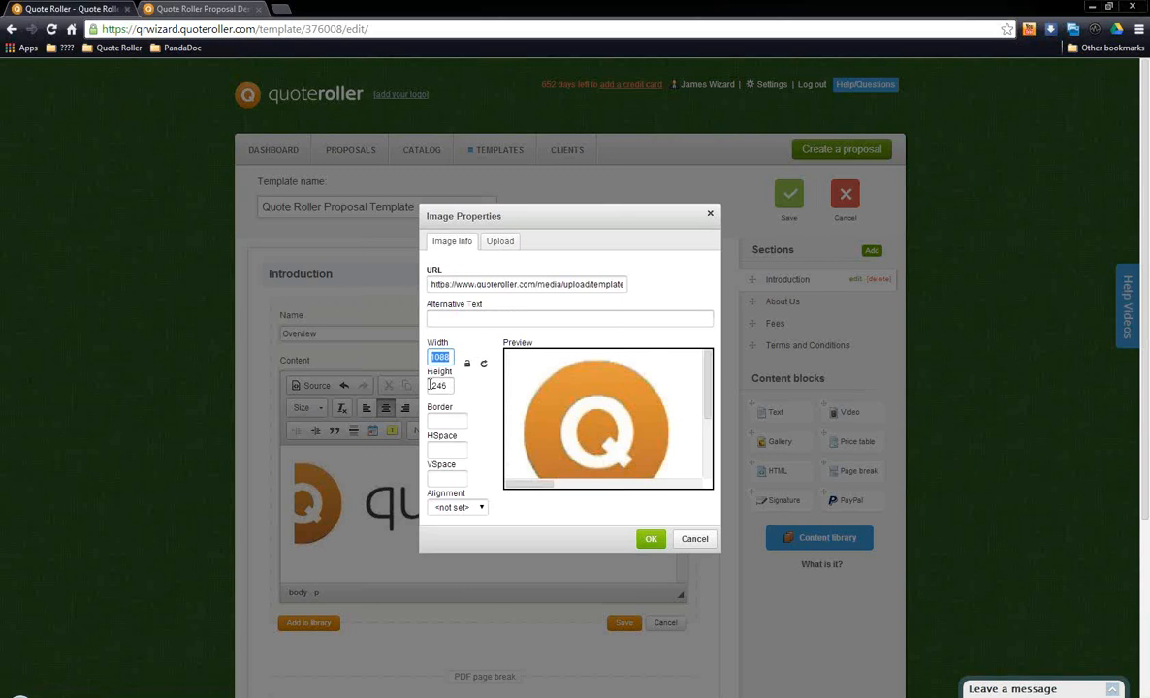
{"action": "double_click", "coordinate": [437, 385]}
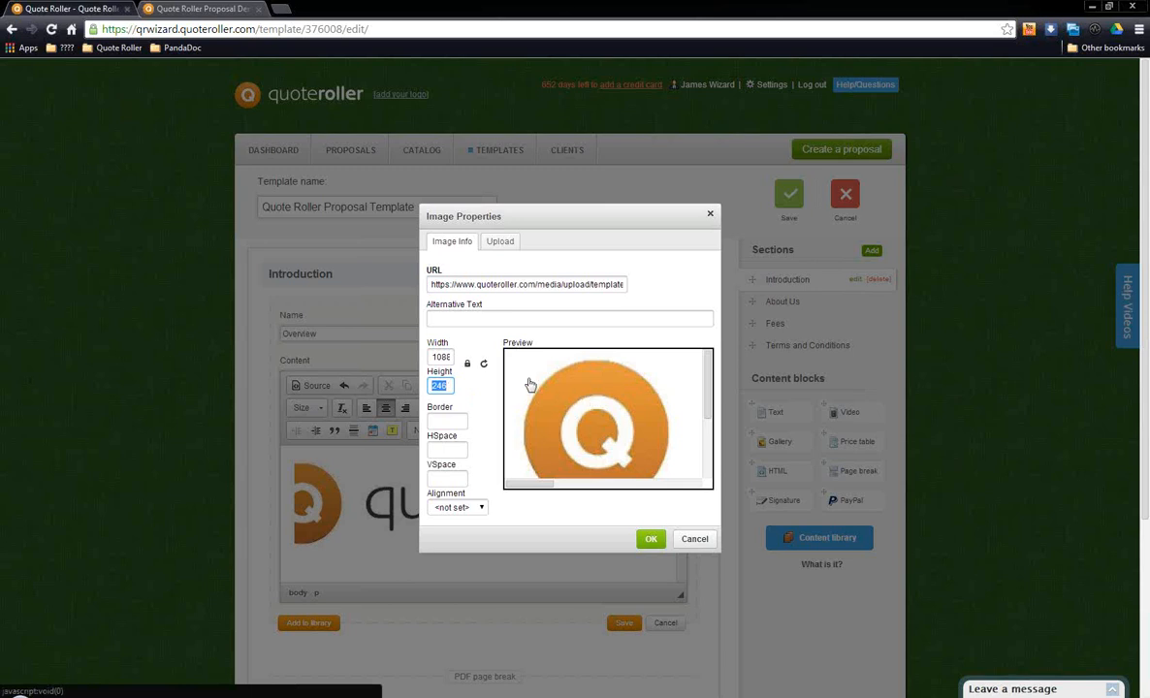
{"action": "double_click", "coordinate": [436, 356]}
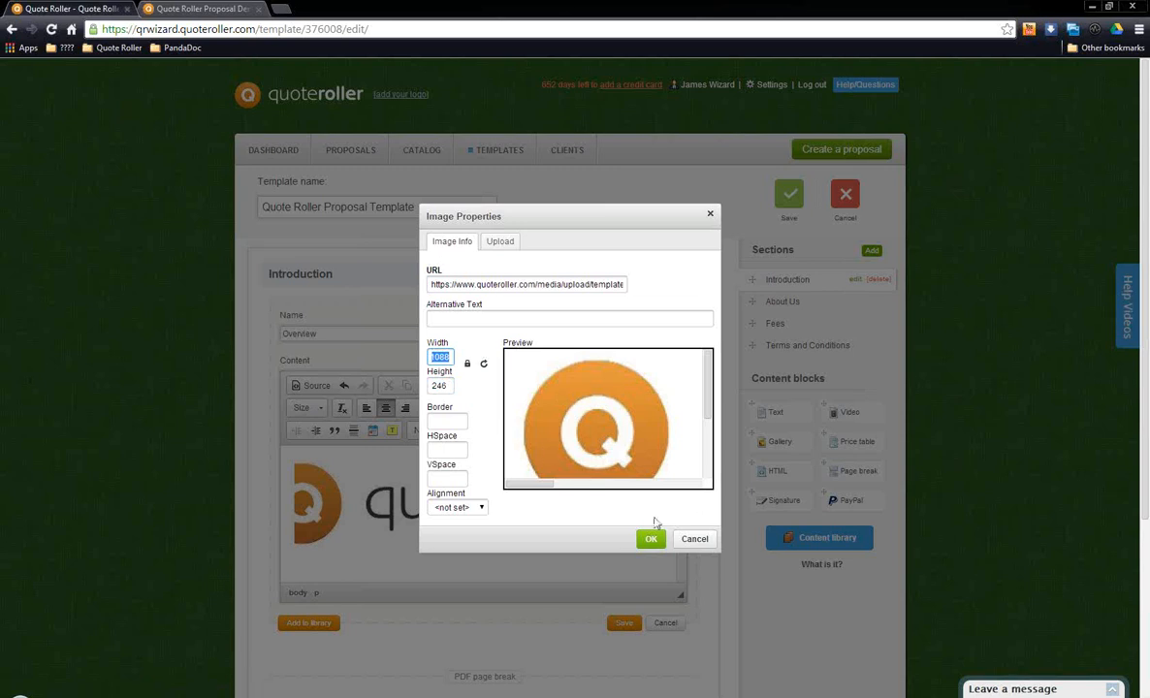
{"action": "left_click", "coordinate": [479, 508]}
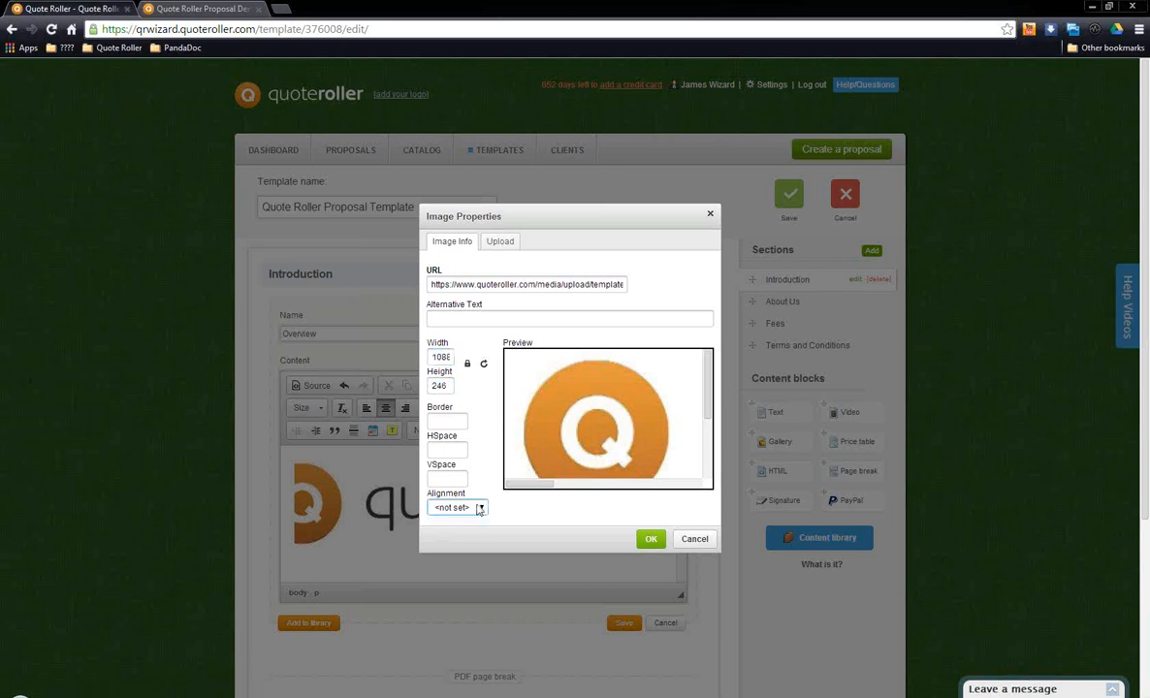
{"action": "left_click", "coordinate": [529, 511]}
{"action": "left_click", "coordinate": [694, 539]}
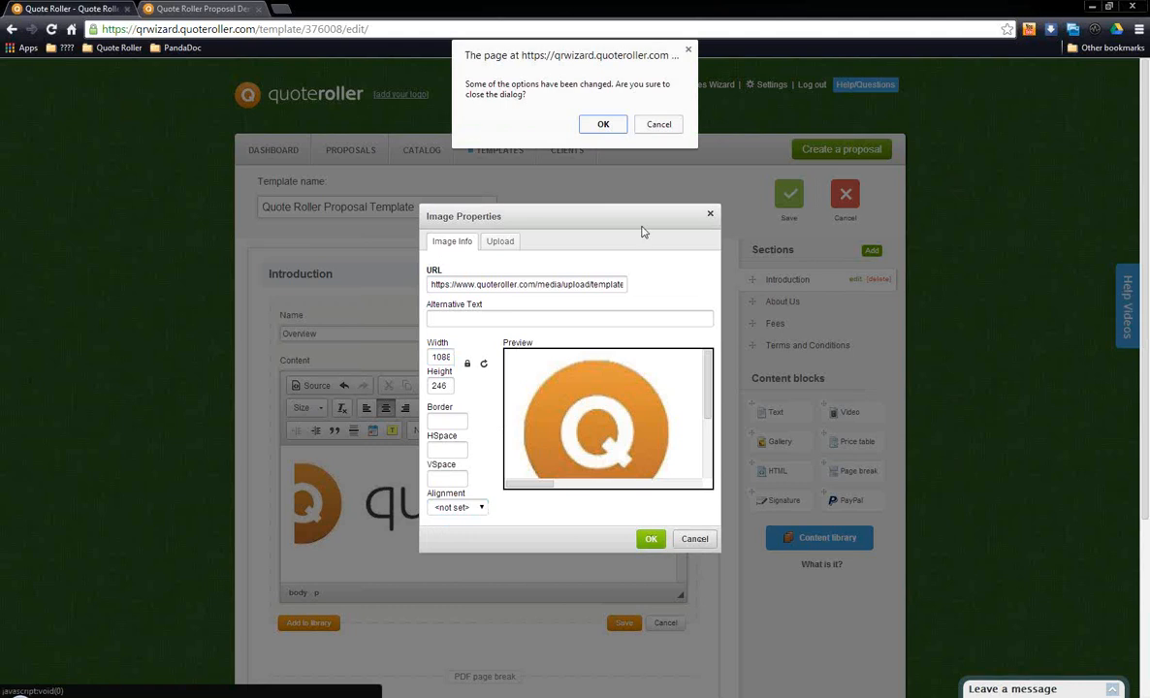
{"action": "left_click", "coordinate": [603, 124]}
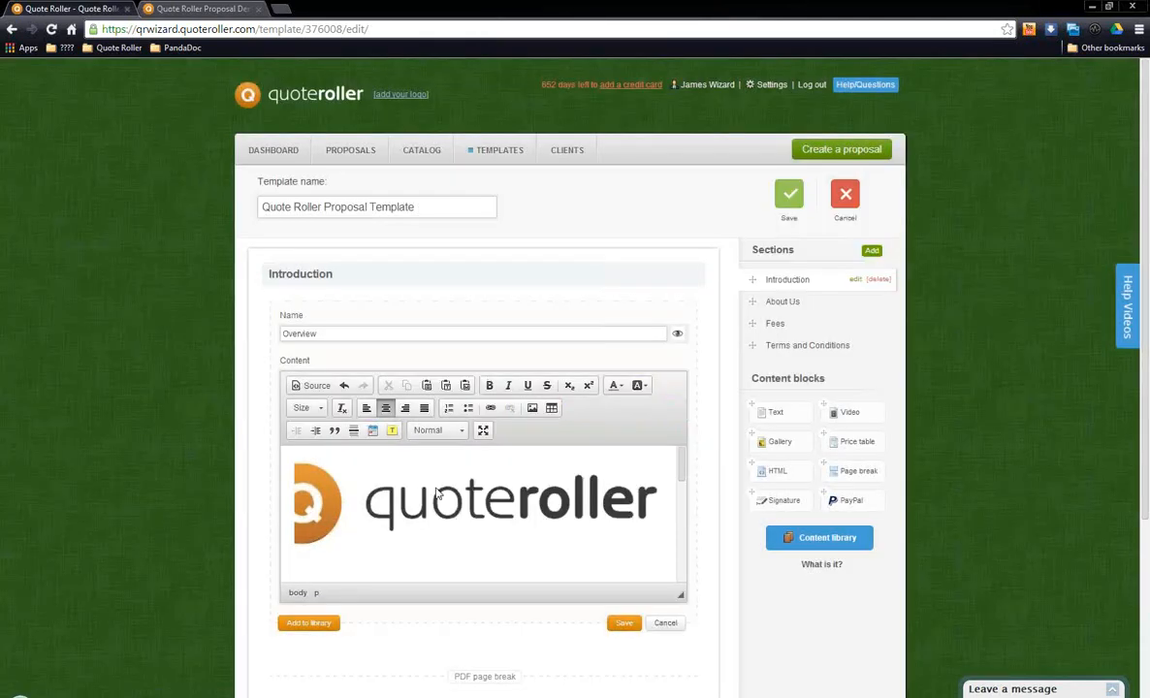
Step: Open the Paste from Word dialog for the Overview text and close it without pasting anything
{"action": "left_click", "coordinate": [451, 553]}
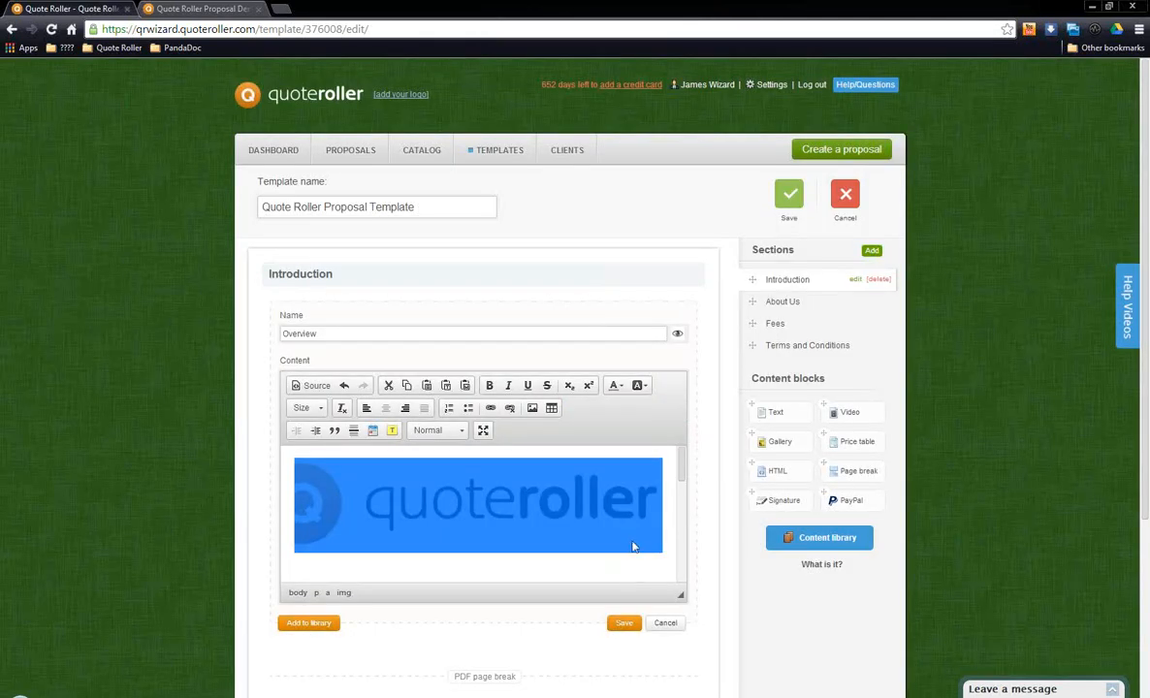
{"action": "scroll", "coordinate": [629, 538], "scroll_direction": "down", "scroll_amount": 1}
{"action": "scroll", "coordinate": [524, 480], "scroll_direction": "down", "scroll_amount": 1}
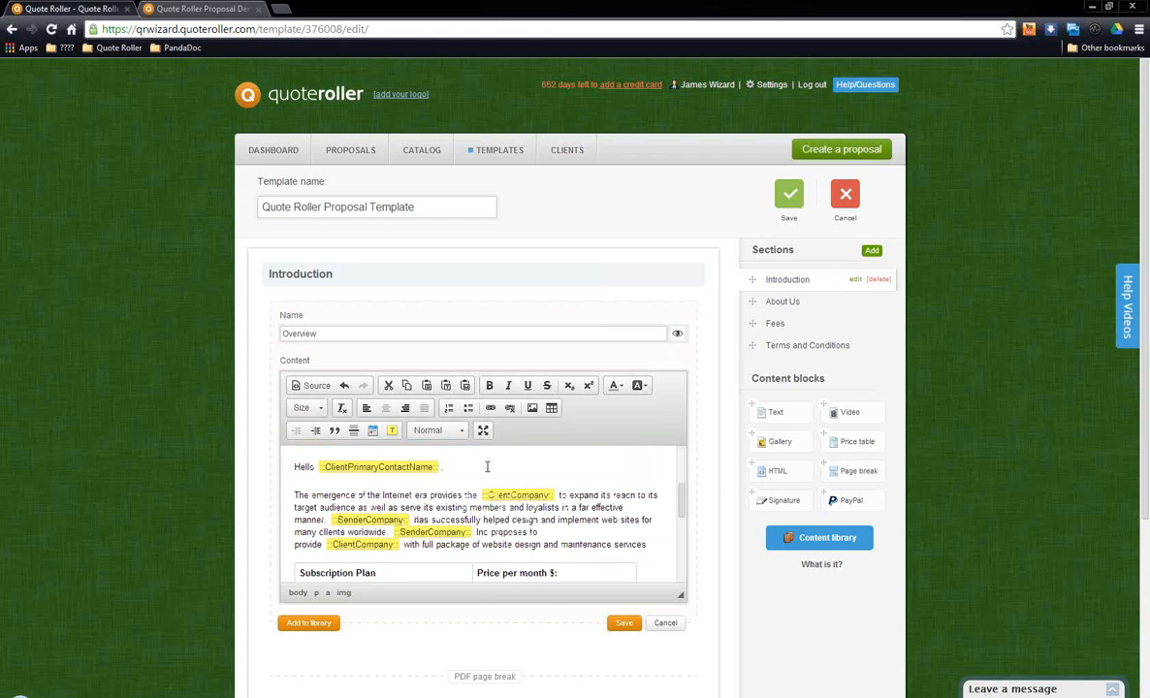
{"action": "left_click", "coordinate": [466, 388]}
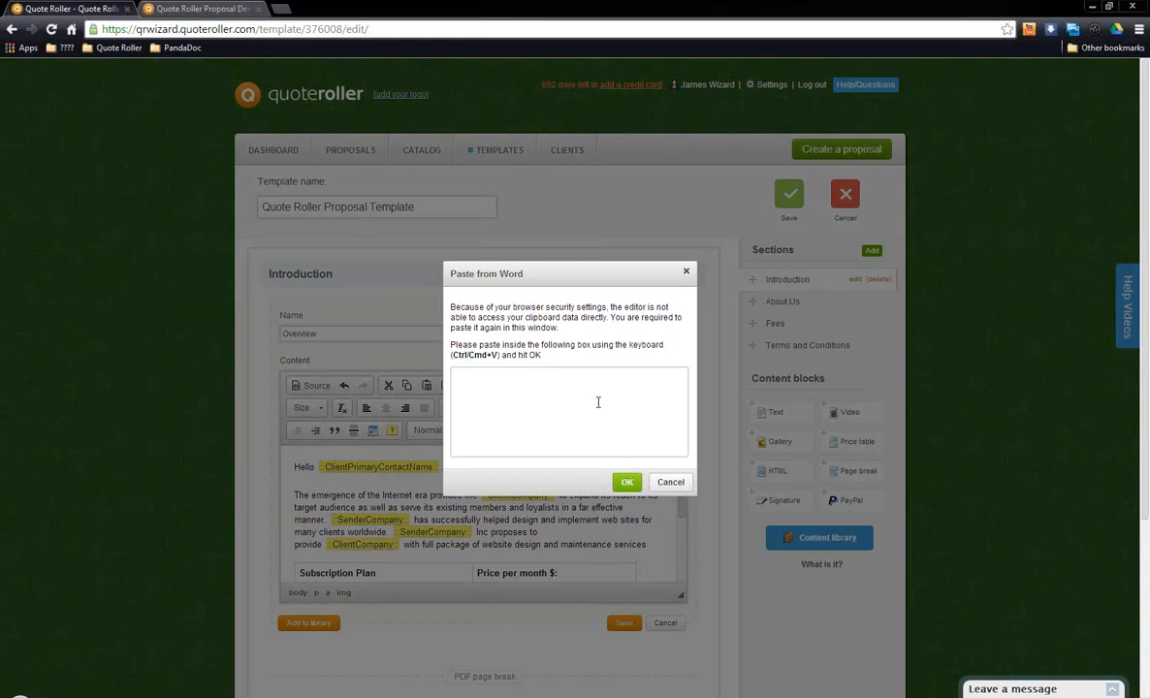
{"action": "left_click", "coordinate": [627, 482]}
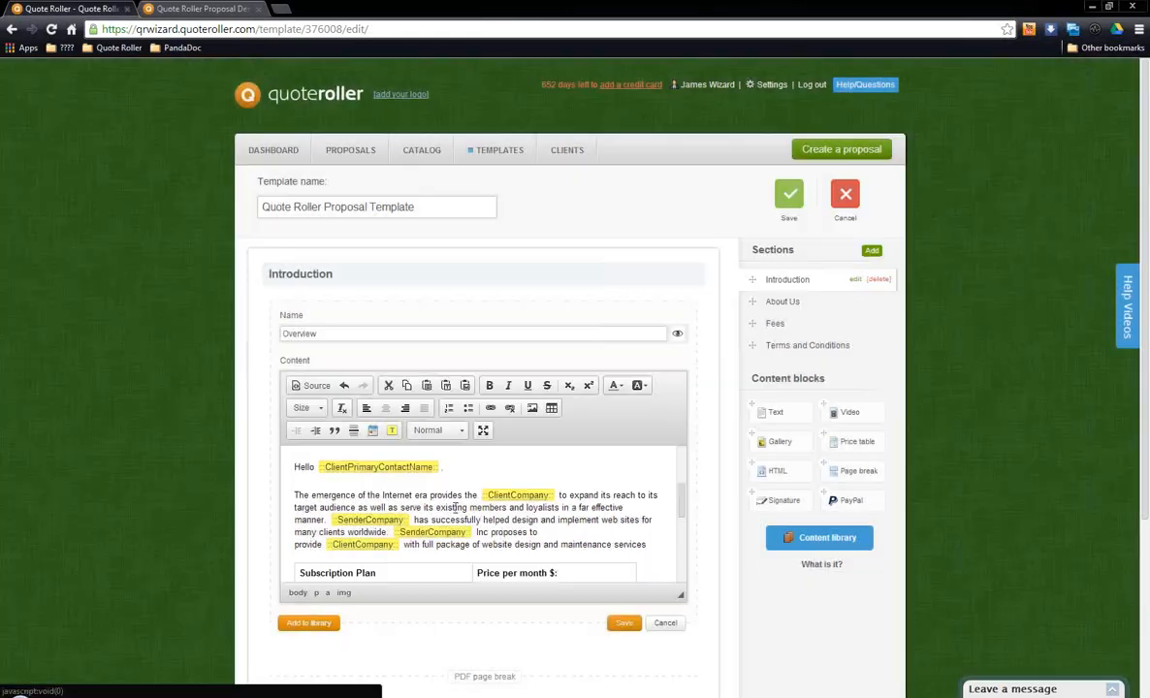
{"action": "left_click", "coordinate": [439, 443]}
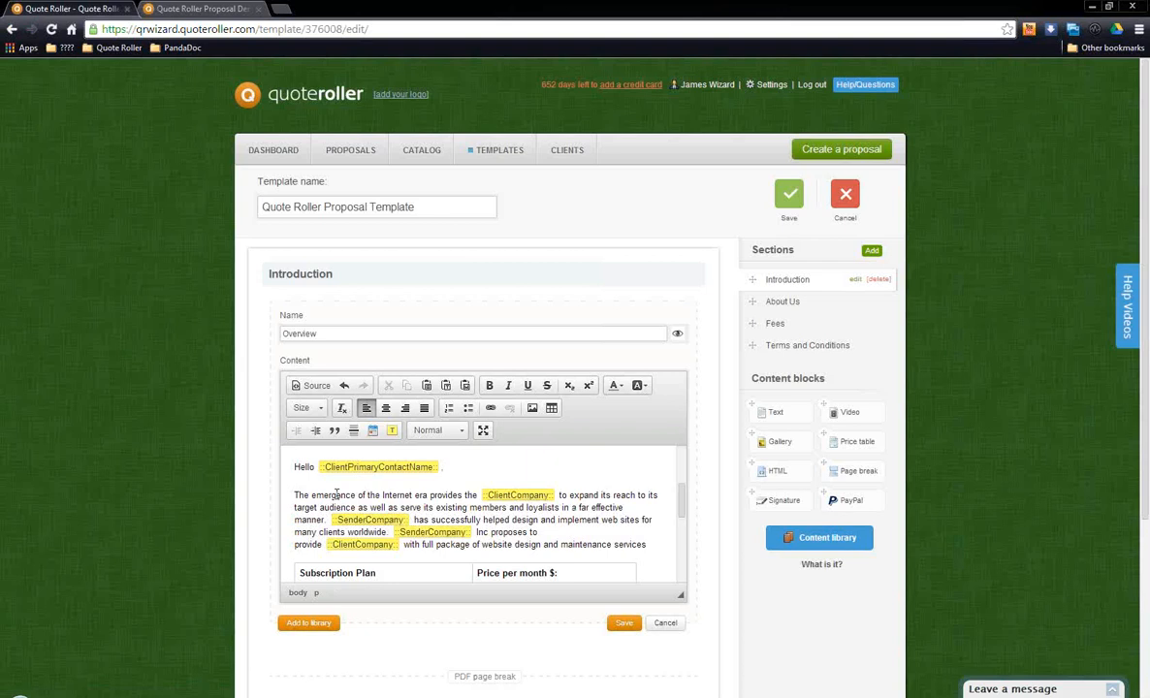
Step: Select the words "The emergence of the Internet era provides the" and view the available font sizes without applying one
{"action": "scroll", "coordinate": [336, 493], "scroll_direction": "down", "scroll_amount": 1}
{"action": "scroll", "coordinate": [349, 495], "scroll_direction": "up", "scroll_amount": 1}
{"action": "left_click_drag", "start_coordinate": [295, 495], "coordinate": [479, 495]}
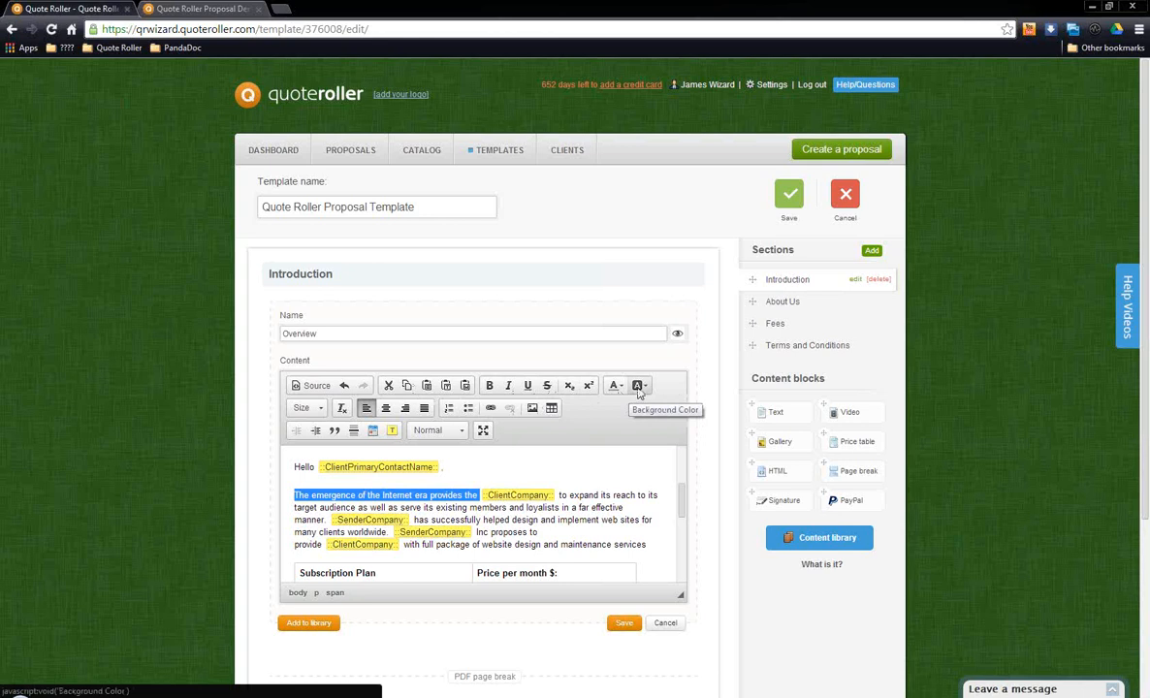
{"action": "left_click", "coordinate": [321, 408]}
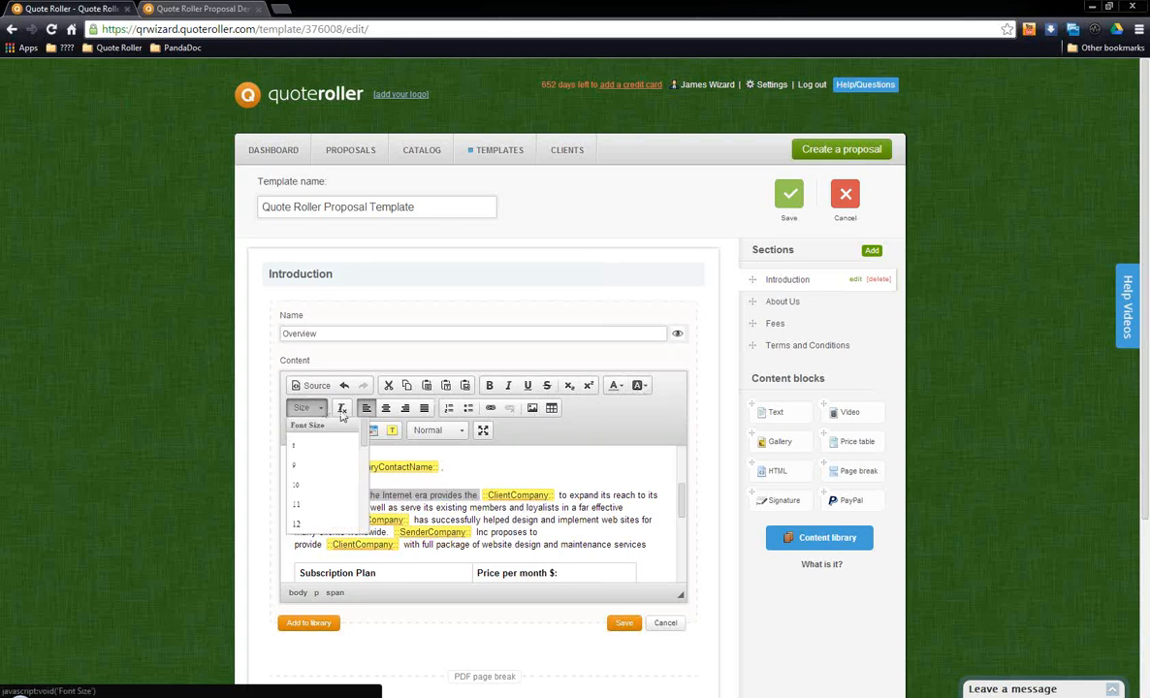
{"action": "left_click", "coordinate": [438, 455]}
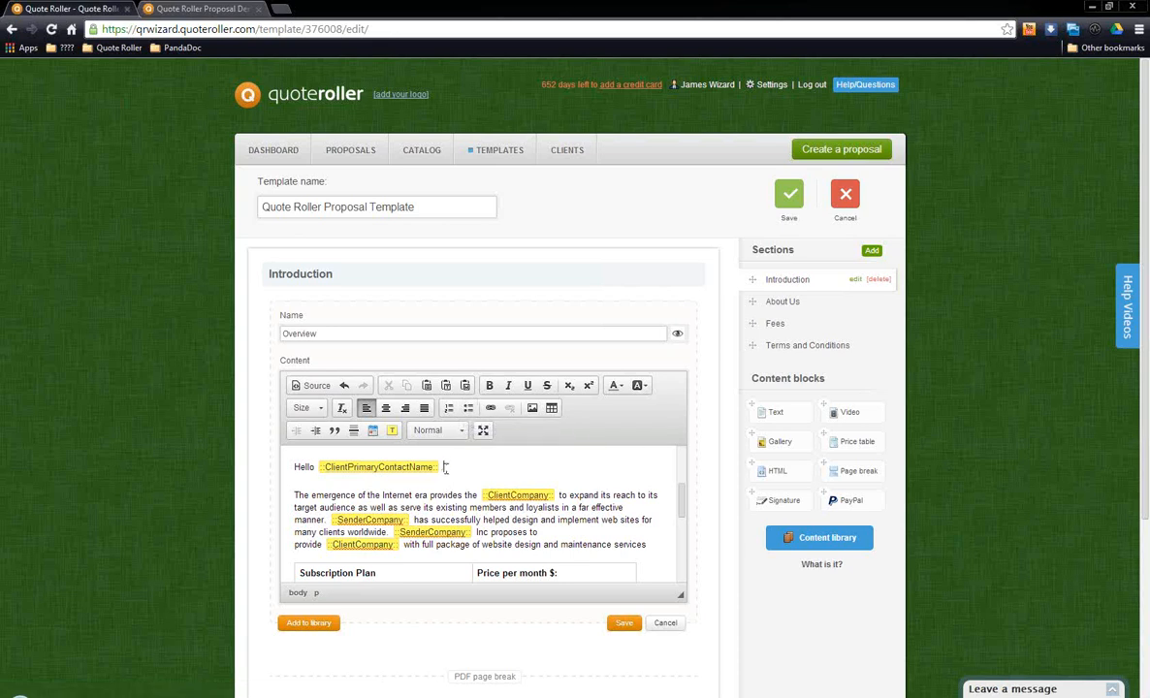
Step: Examine the ClientPrimaryContactName token in the greeting and the ClientCompany token in the first paragraph
{"action": "left_click", "coordinate": [357, 467]}
{"action": "double_click", "coordinate": [431, 467]}
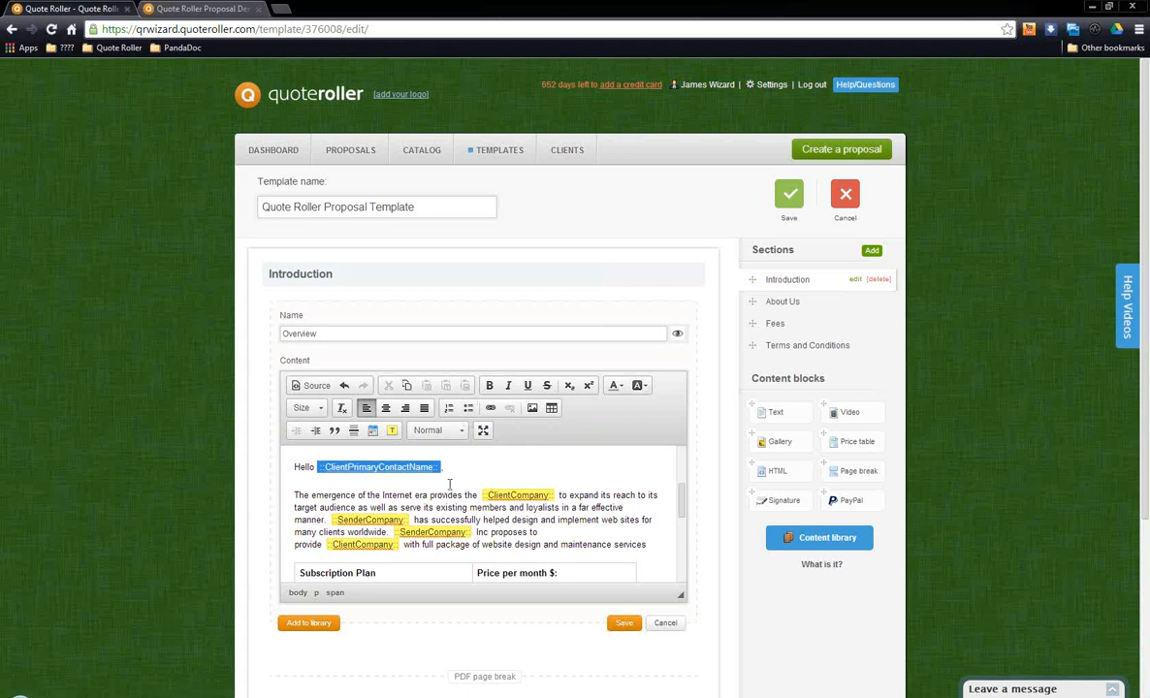
{"action": "left_click", "coordinate": [448, 481]}
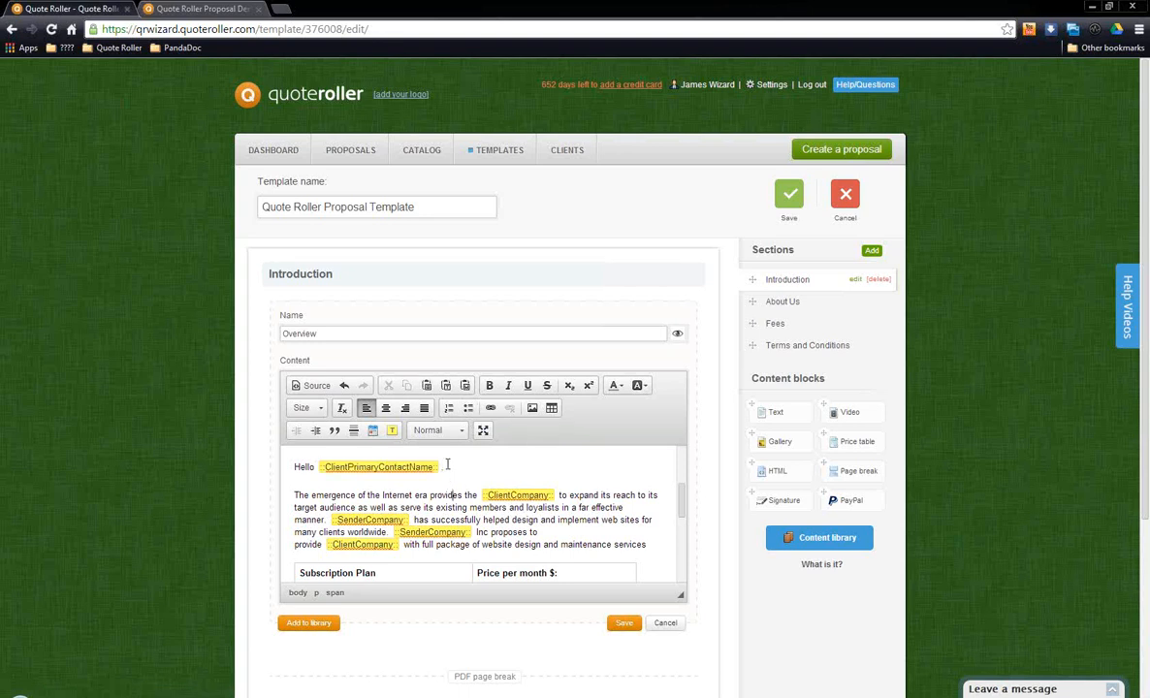
{"action": "left_click", "coordinate": [380, 468]}
{"action": "left_click", "coordinate": [476, 495]}
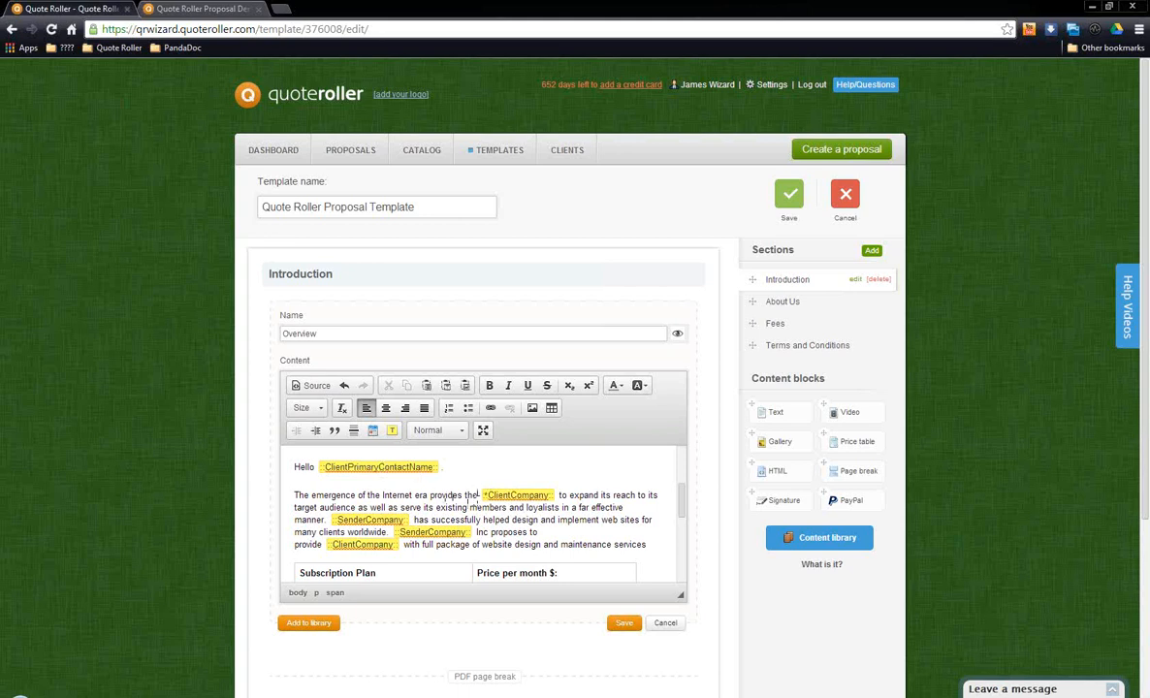
{"action": "left_click", "coordinate": [522, 494]}
Step: Review the sender, client, pricing and proposal template tokens, and close the dialog without inserting one
{"action": "left_click", "coordinate": [393, 431]}
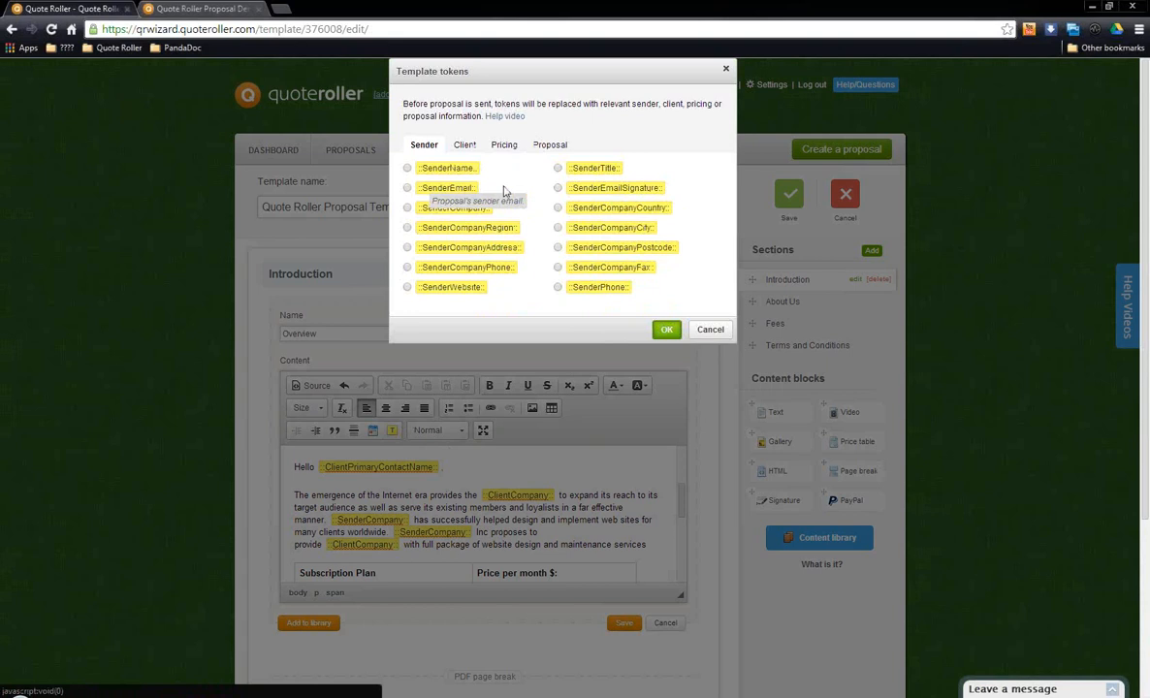
{"action": "left_click", "coordinate": [463, 146]}
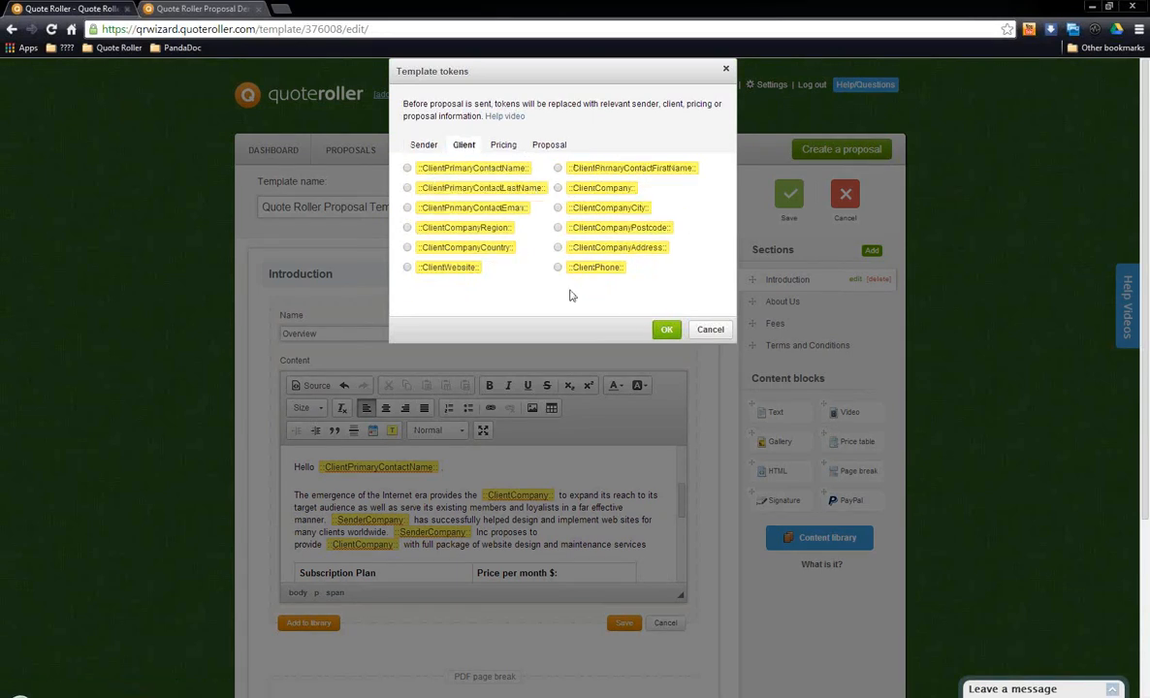
{"action": "left_click", "coordinate": [505, 146]}
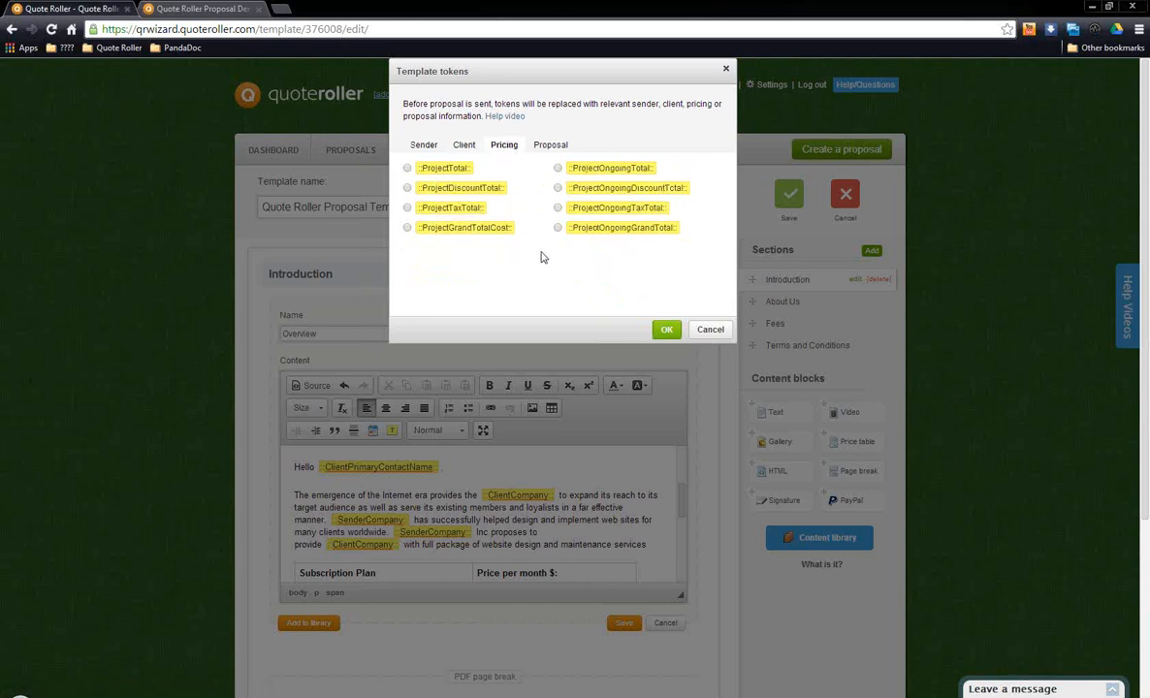
{"action": "left_click", "coordinate": [551, 146]}
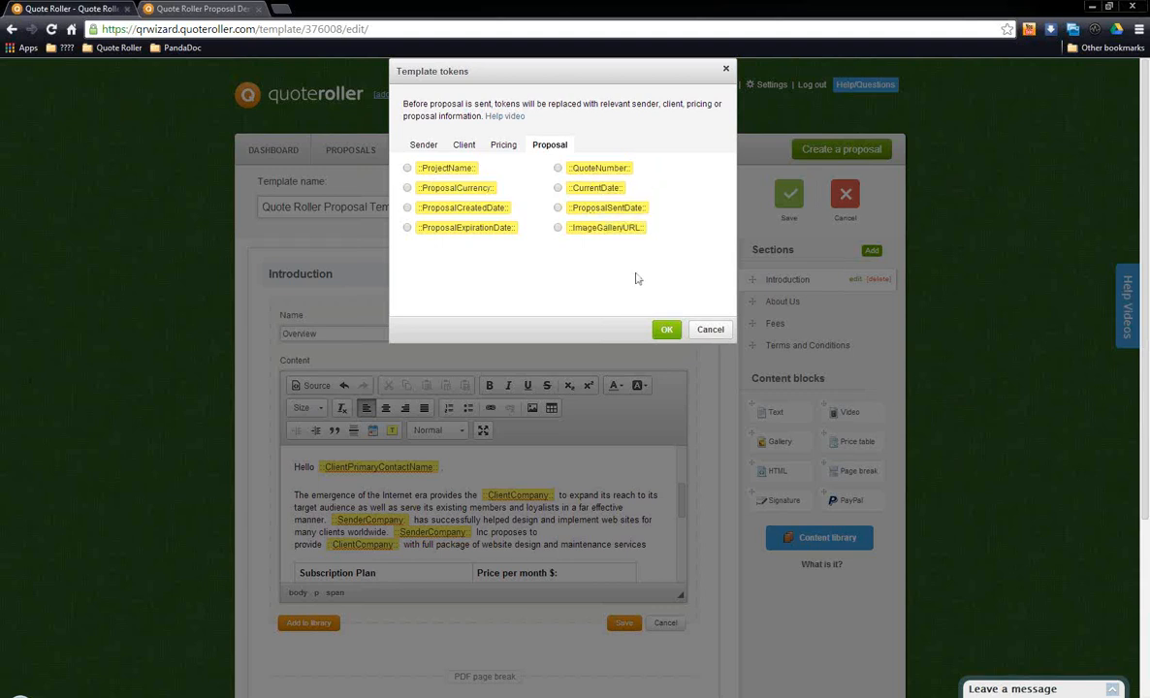
{"action": "left_click", "coordinate": [707, 329]}
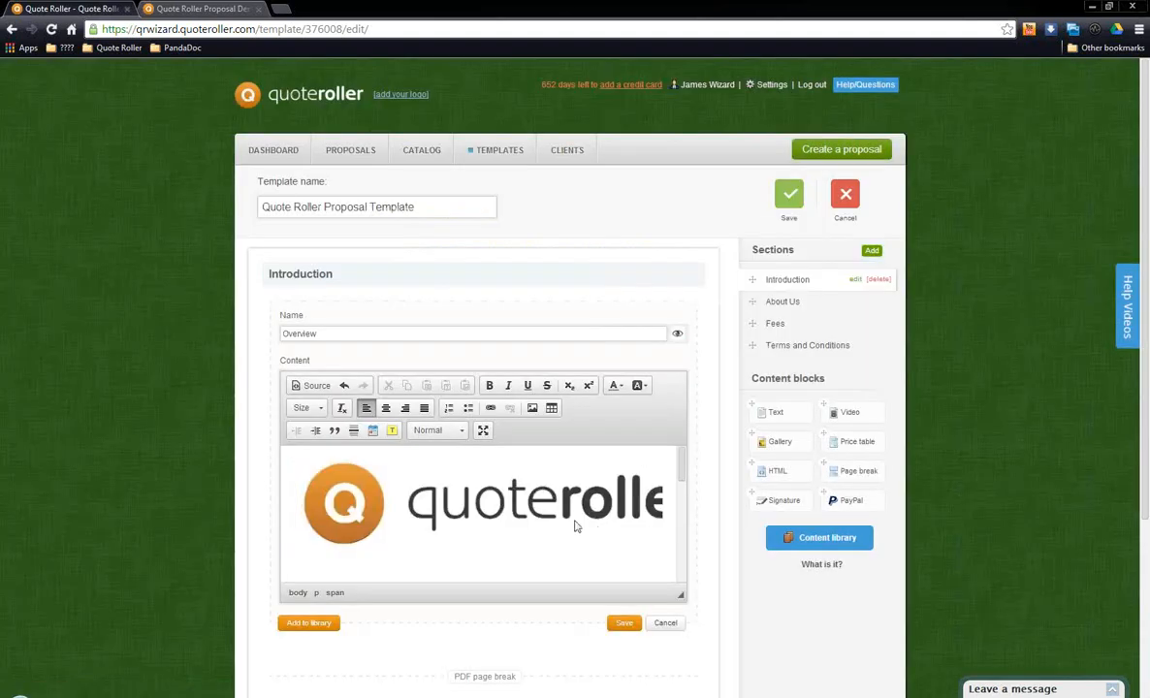
Step: Enlarge the Overview editor's content area until the whole Subscription Plan table fits
{"action": "left_click", "coordinate": [544, 500]}
{"action": "scroll", "coordinate": [550, 485], "scroll_direction": "down", "scroll_amount": 5}
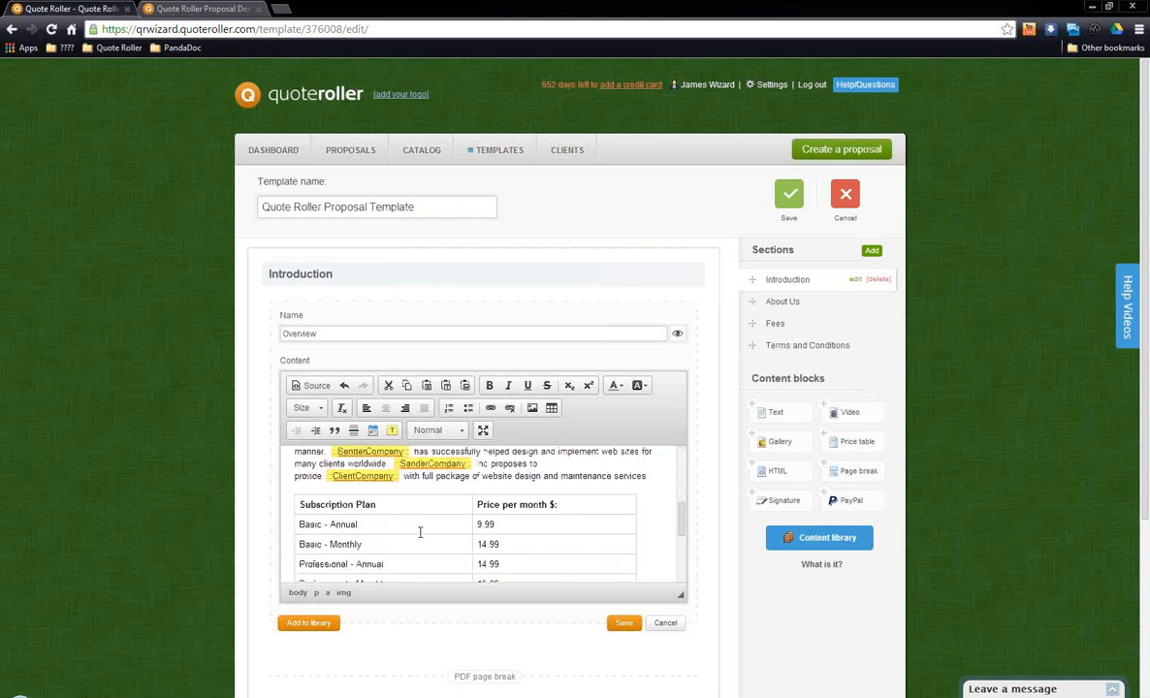
{"action": "left_click", "coordinate": [419, 505]}
{"action": "scroll", "coordinate": [466, 514], "scroll_direction": "down", "scroll_amount": 3}
{"action": "scroll", "coordinate": [485, 512], "scroll_direction": "up", "scroll_amount": 3}
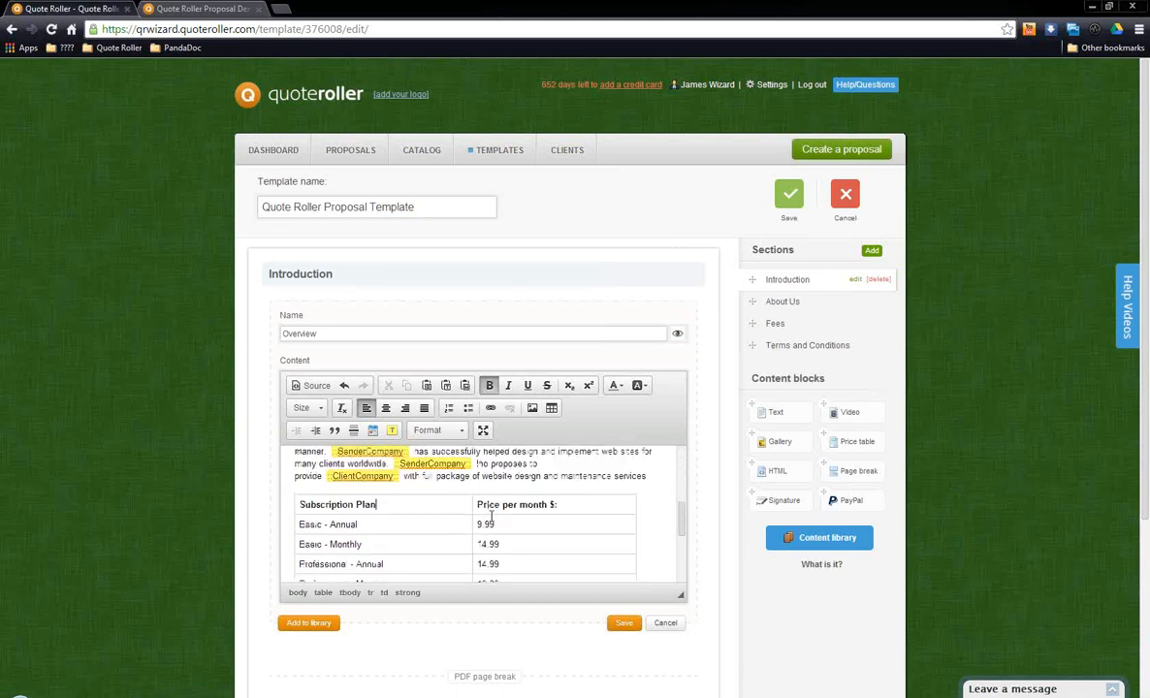
{"action": "left_click_drag", "start_coordinate": [680, 597], "coordinate": [677, 682]}
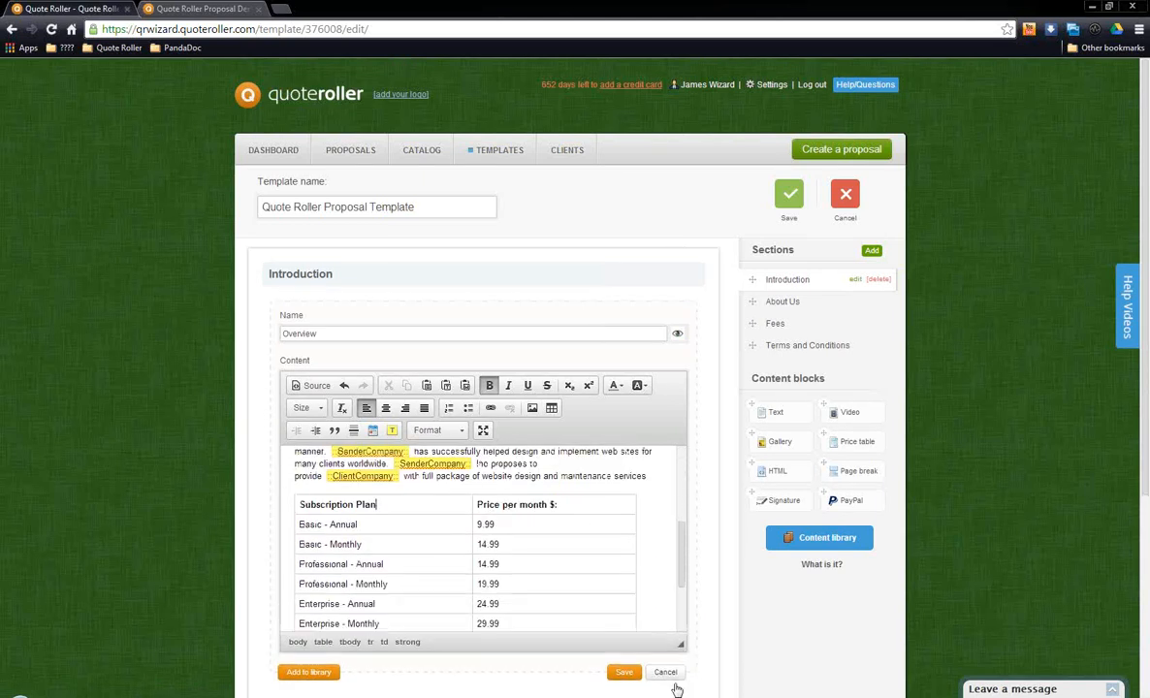
{"action": "scroll", "coordinate": [559, 531], "scroll_direction": "down", "scroll_amount": 3}
{"action": "scroll", "coordinate": [559, 531], "scroll_direction": "up", "scroll_amount": 3}
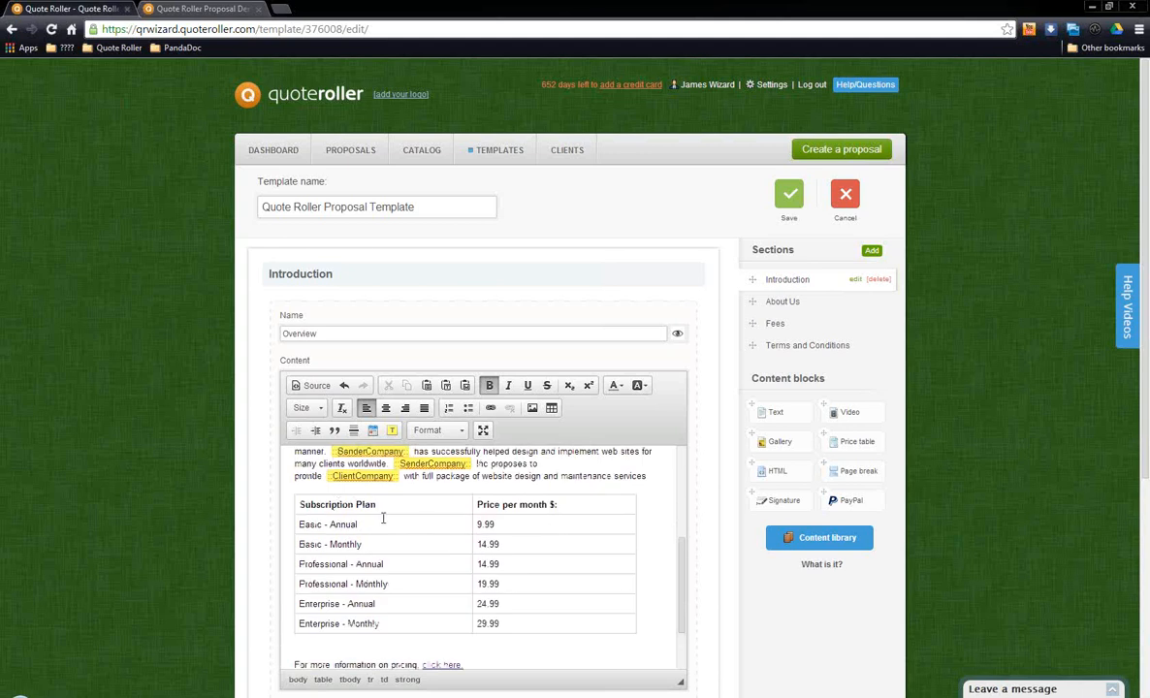
Step: Examine the row, column and width settings for a new table in the Overview text, and cancel without inserting it
{"action": "left_click", "coordinate": [426, 564]}
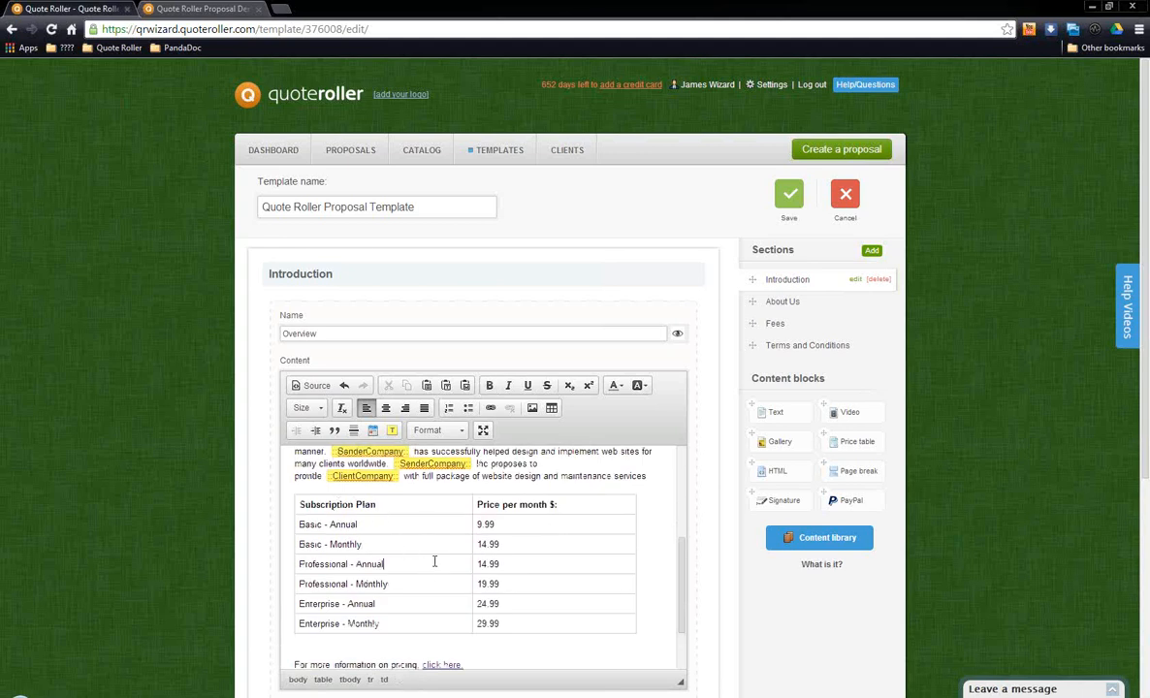
{"action": "left_click", "coordinate": [552, 411]}
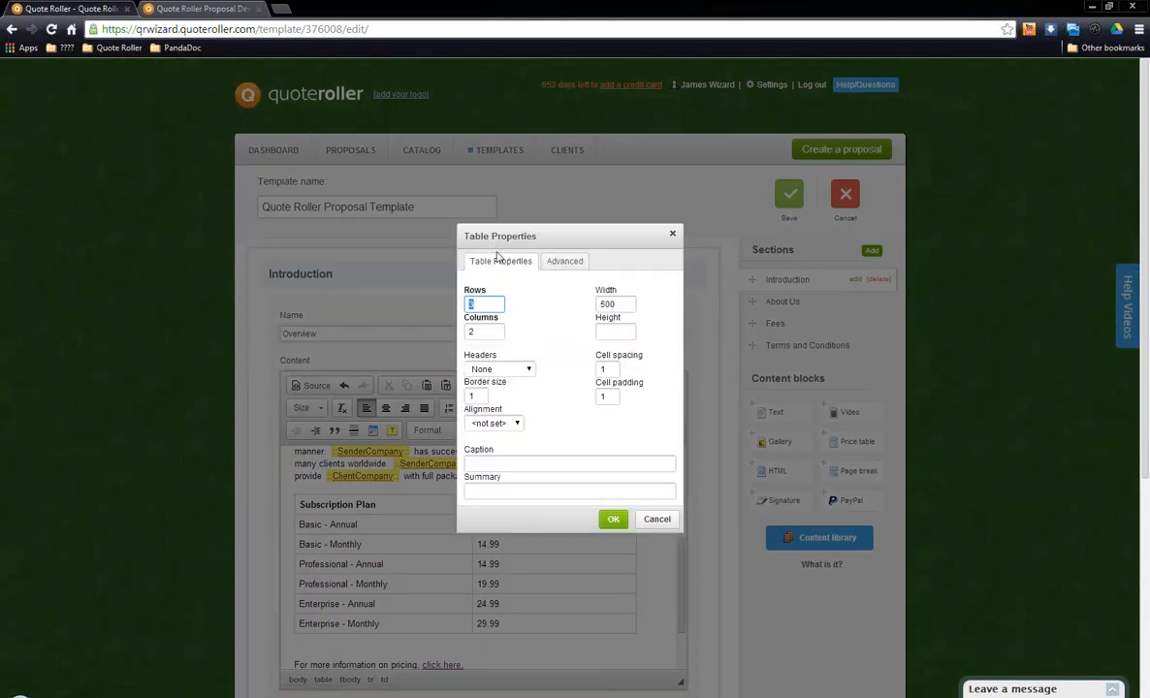
{"action": "left_click", "coordinate": [490, 304]}
{"action": "left_click", "coordinate": [496, 332]}
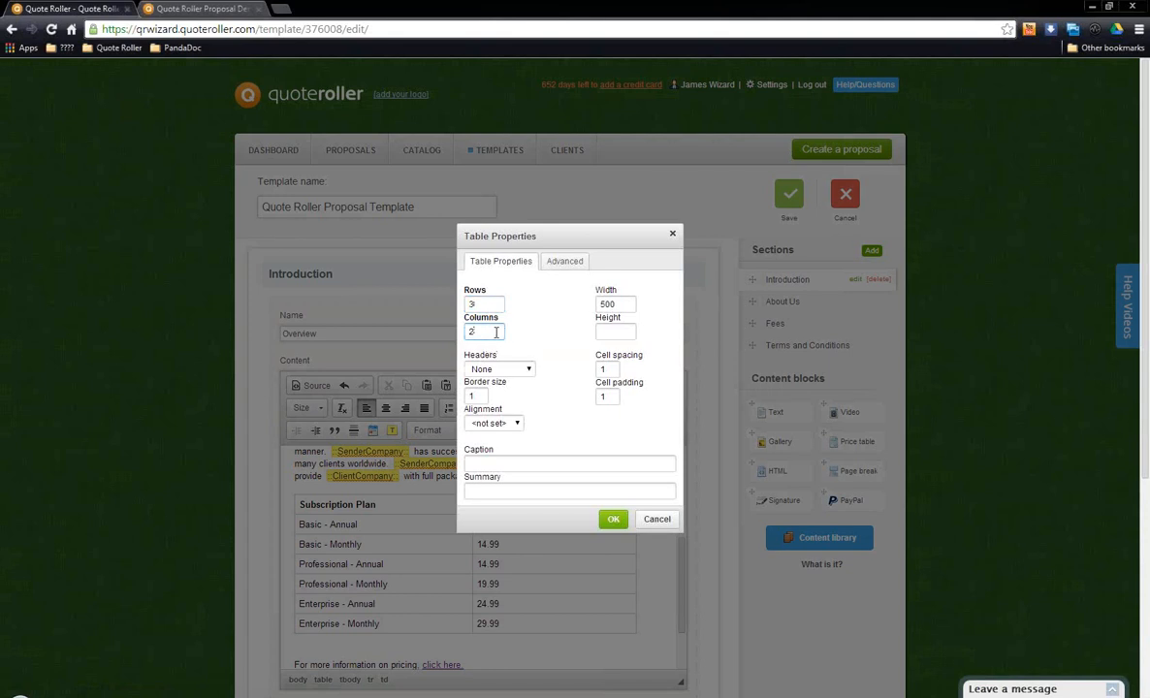
{"action": "left_click", "coordinate": [627, 303]}
{"action": "left_click", "coordinate": [658, 519]}
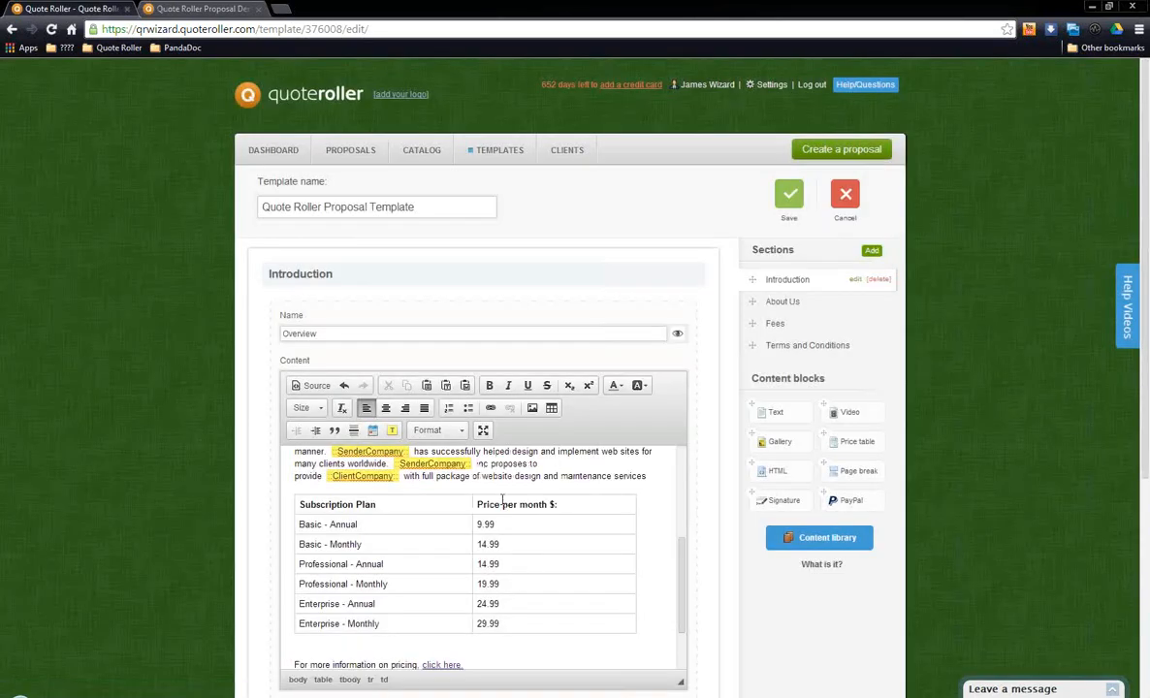
Step: Select the "click here." text below the Subscription Plan table and examine the URL in its link settings
{"action": "scroll", "coordinate": [502, 500], "scroll_direction": "down", "scroll_amount": 2}
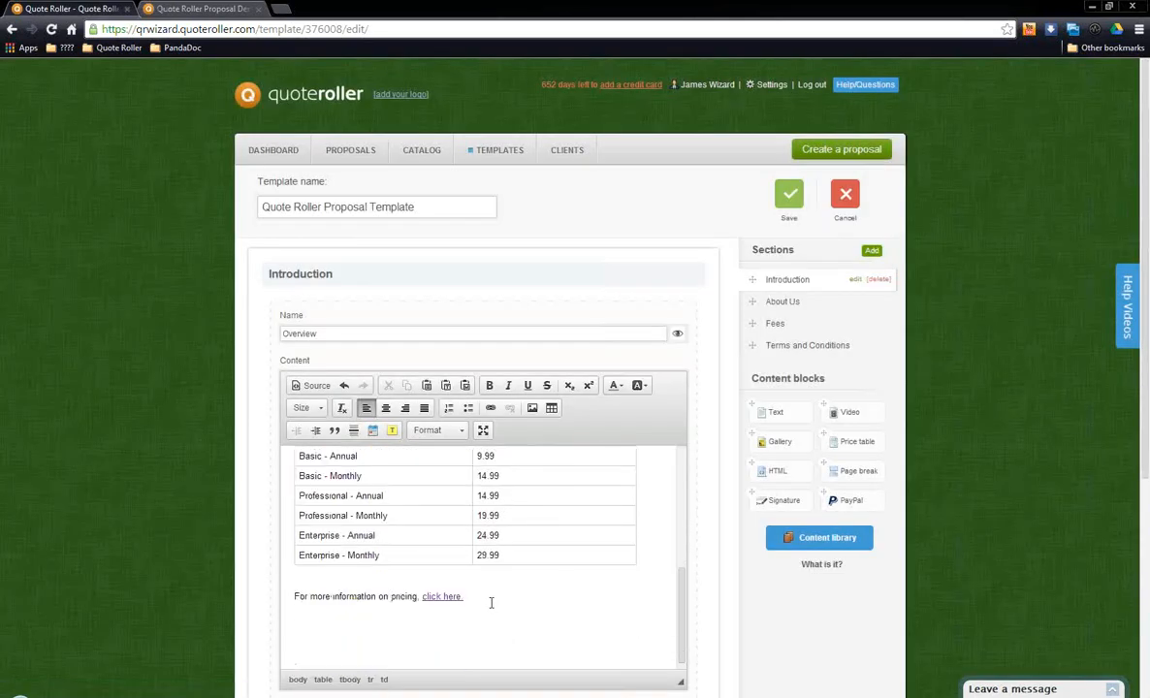
{"action": "left_click_drag", "start_coordinate": [463, 596], "coordinate": [418, 597]}
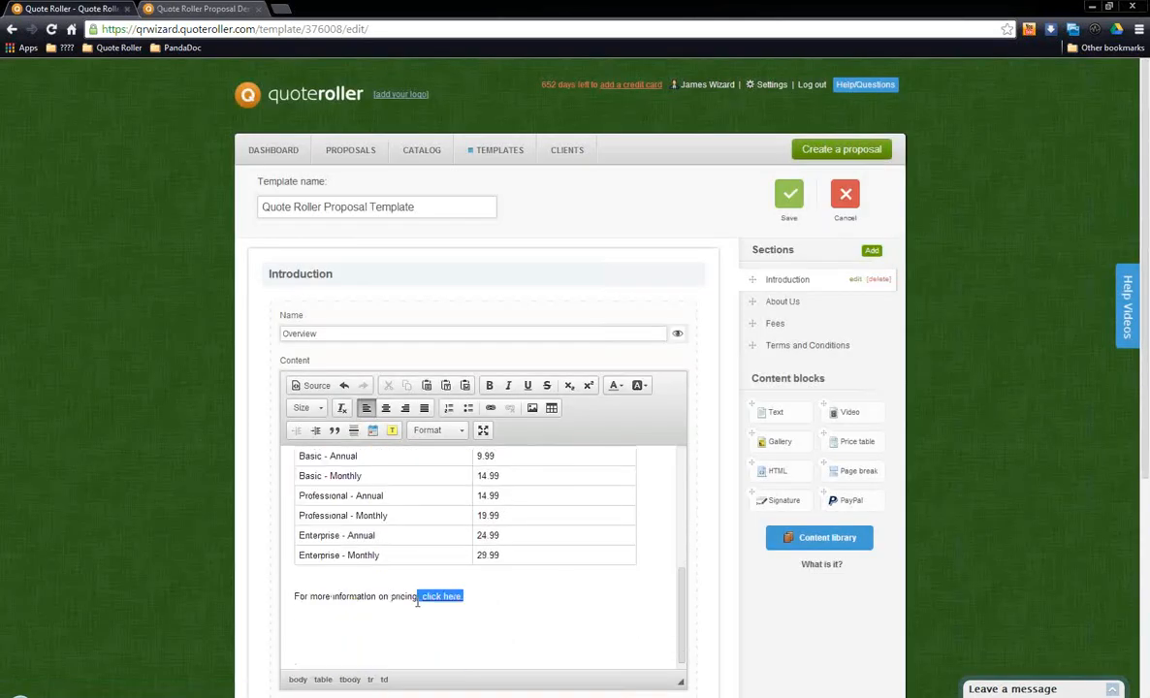
{"action": "left_click", "coordinate": [502, 600]}
{"action": "left_click_drag", "start_coordinate": [462, 595], "coordinate": [421, 598]}
{"action": "left_click", "coordinate": [490, 408]}
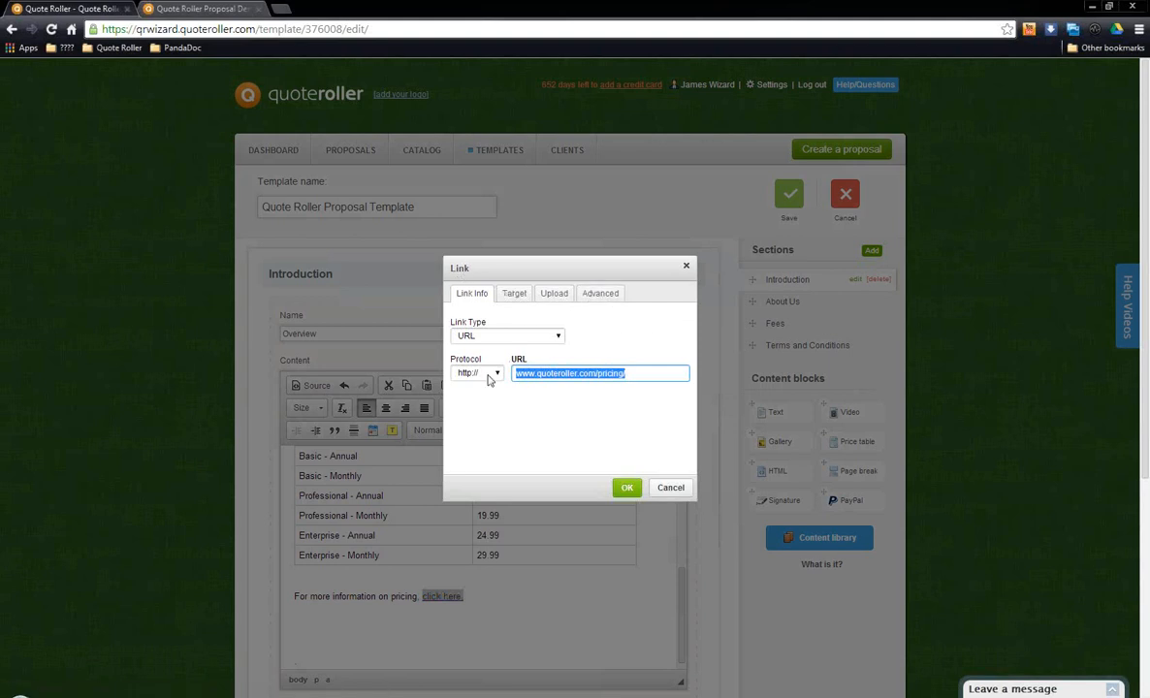
{"action": "left_click", "coordinate": [632, 376]}
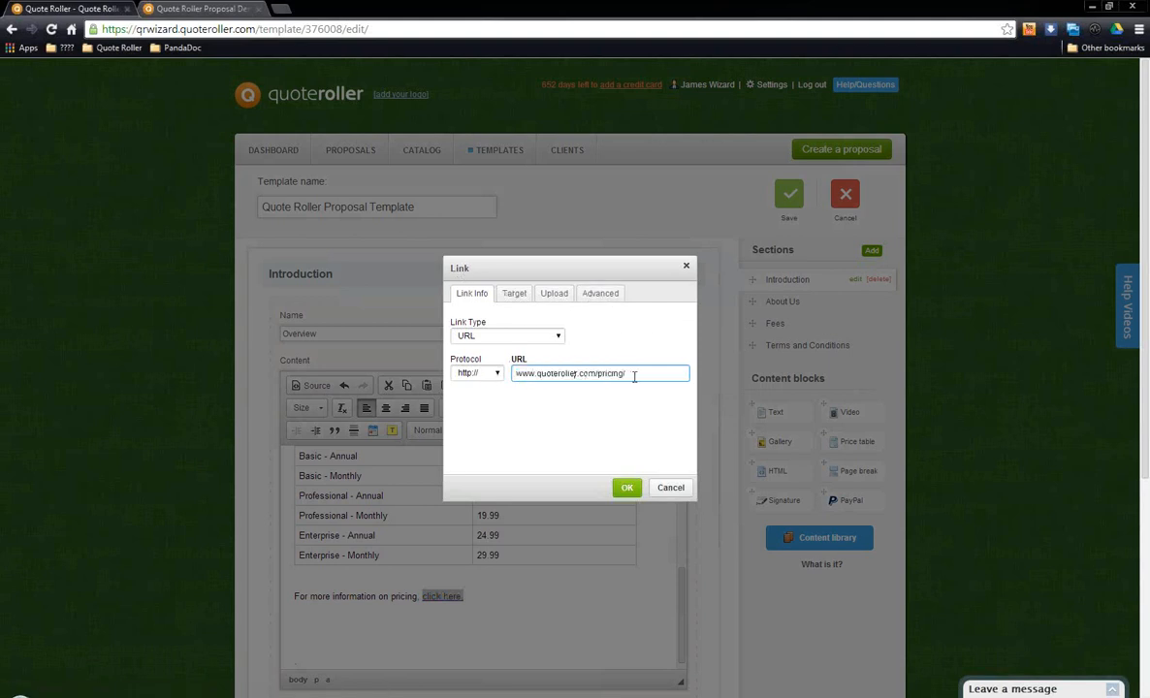
{"action": "left_click_drag", "start_coordinate": [632, 376], "coordinate": [475, 380]}
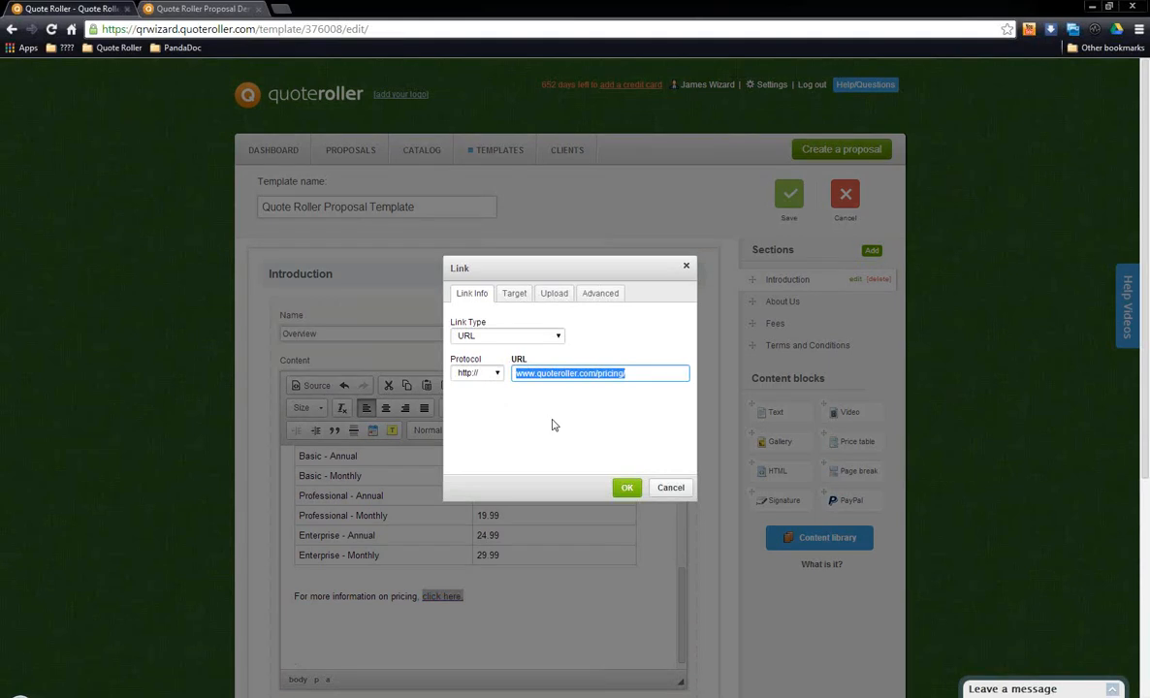
Step: Review the link's target options, set the target to New Window (_blank), and apply the link settings
{"action": "left_click", "coordinate": [524, 298]}
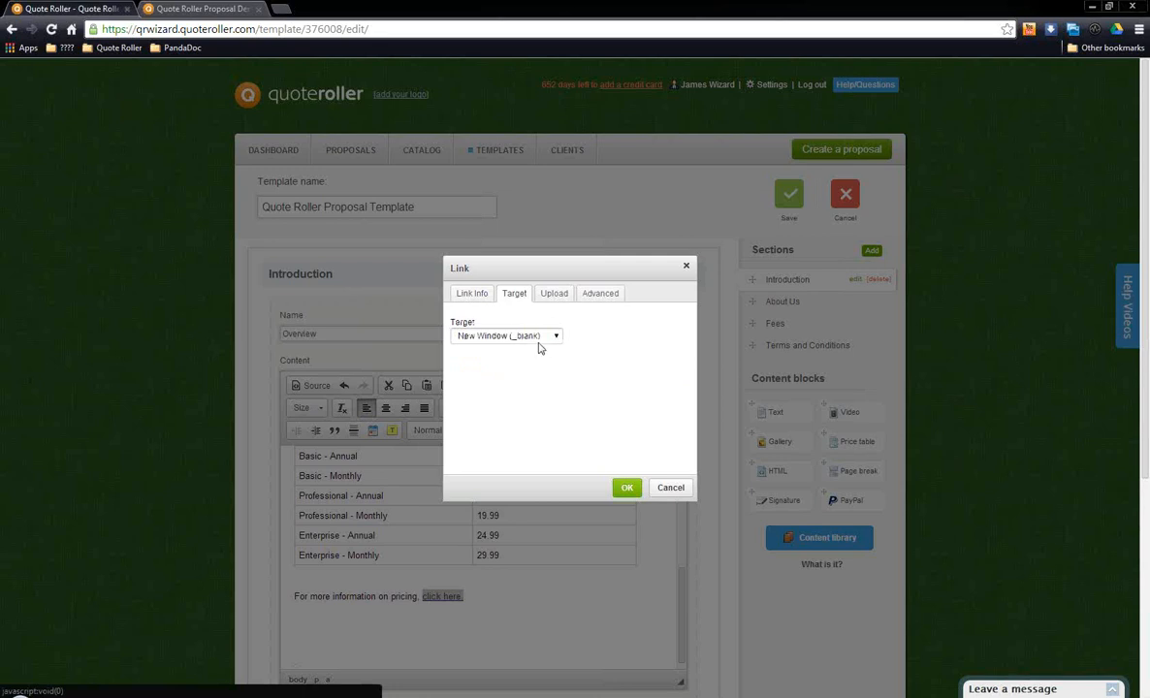
{"action": "left_click", "coordinate": [543, 336]}
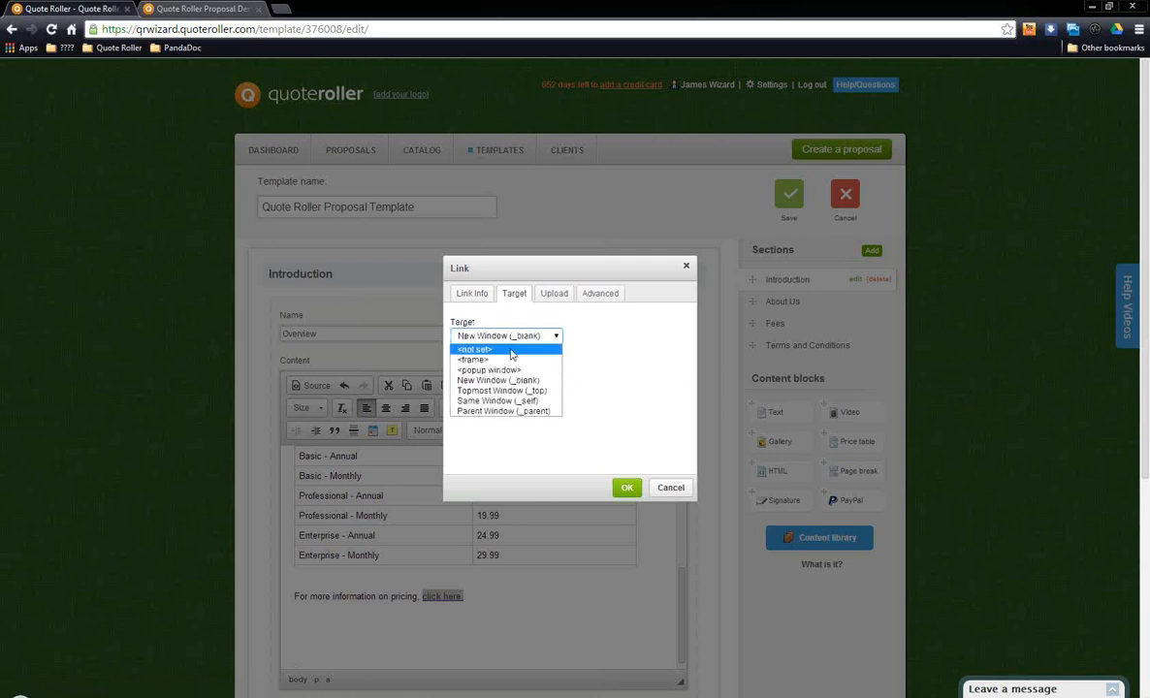
{"action": "left_click", "coordinate": [512, 351]}
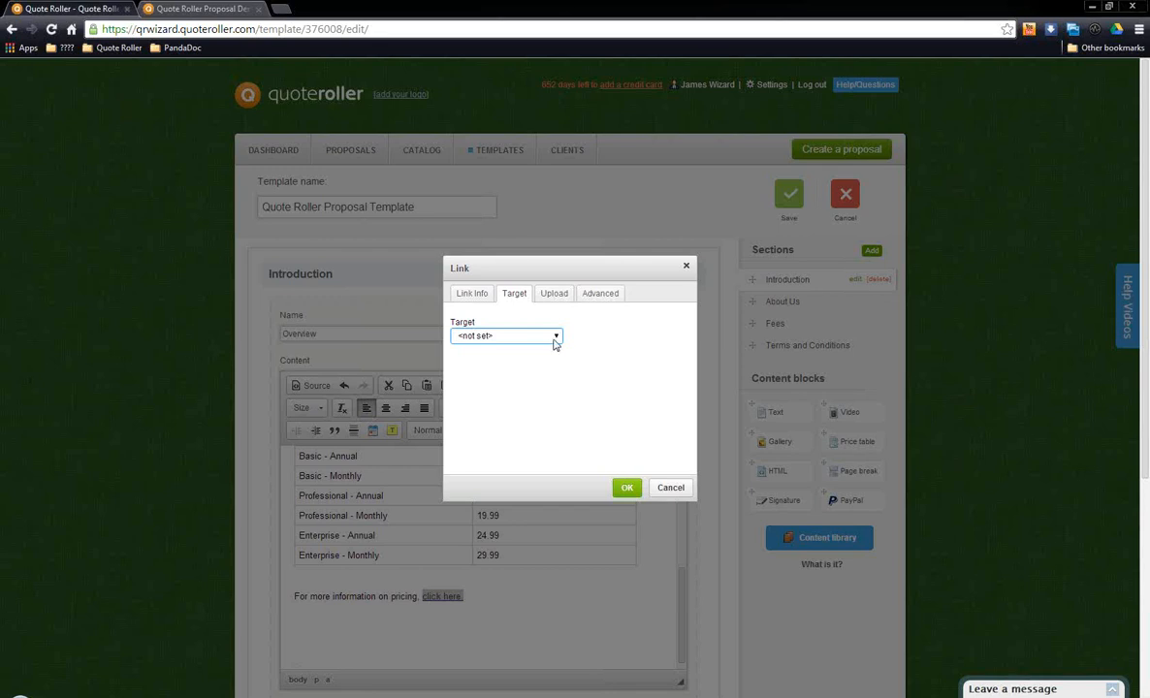
{"action": "left_click", "coordinate": [556, 337]}
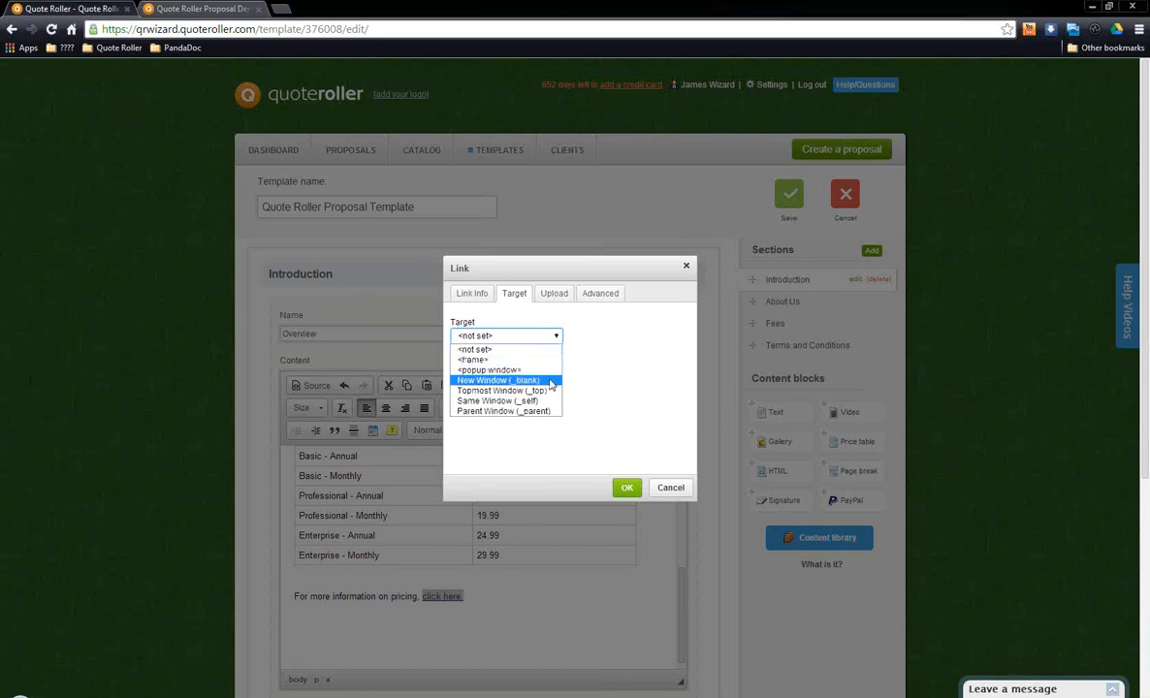
{"action": "left_click", "coordinate": [549, 382]}
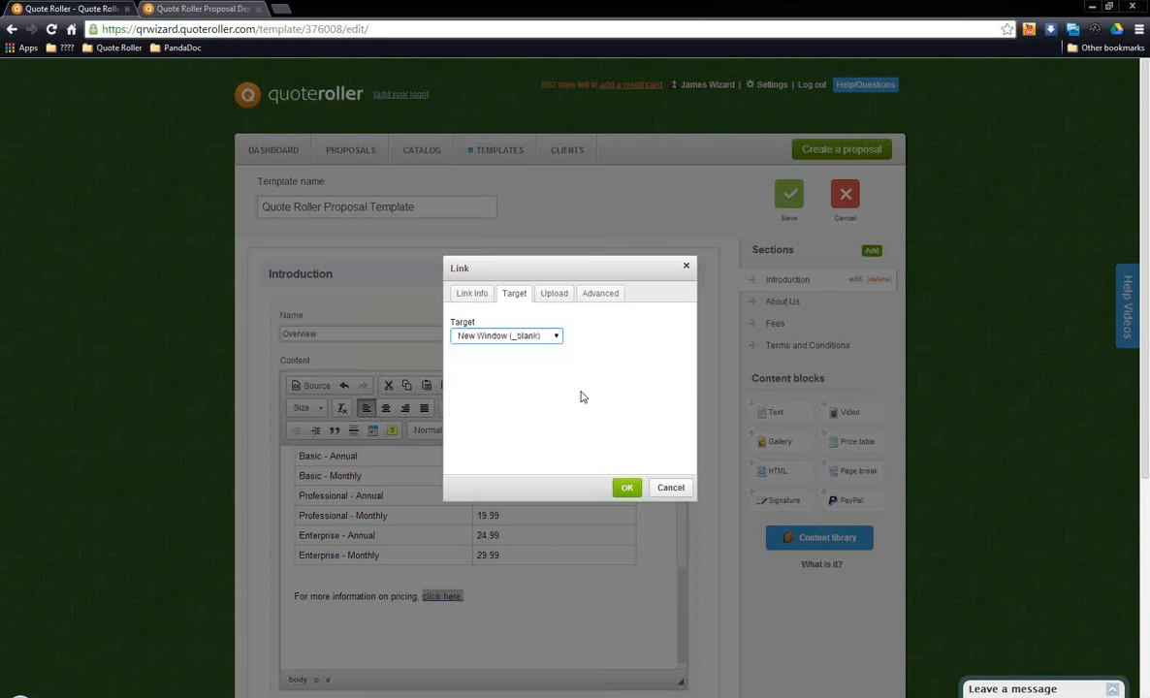
{"action": "left_click", "coordinate": [625, 488]}
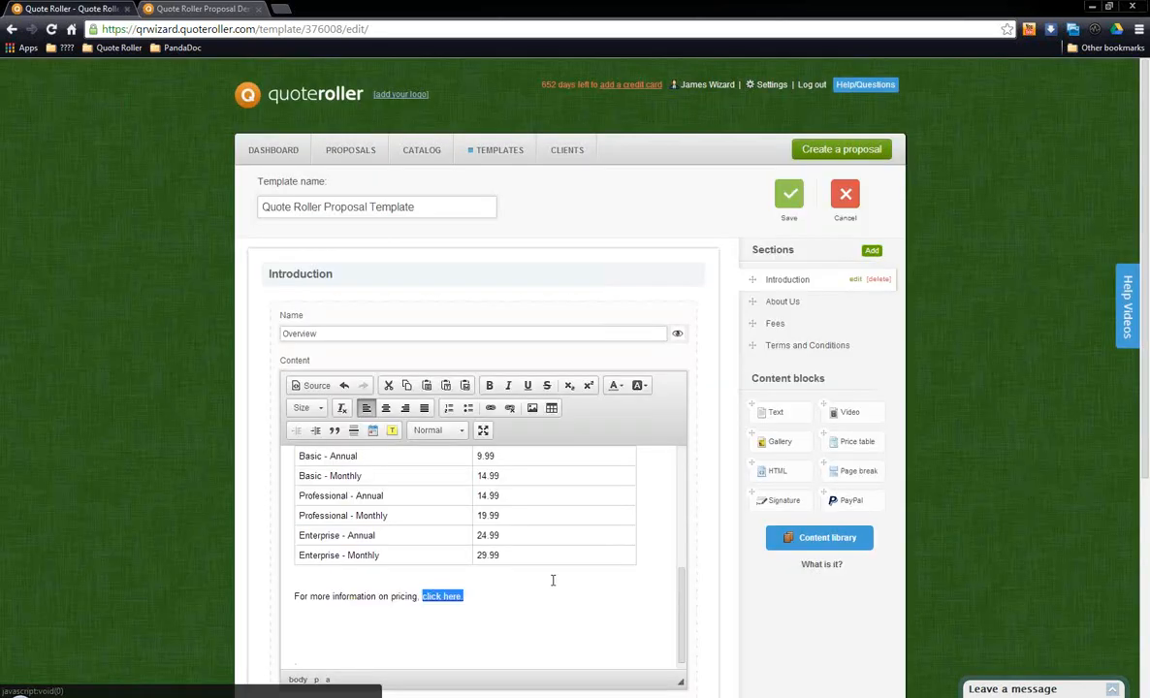
Step: Look over the Overview block's text and Subscription Plan table, and save the block
{"action": "scroll", "coordinate": [524, 558], "scroll_direction": "up", "scroll_amount": 3}
{"action": "scroll", "coordinate": [523, 543], "scroll_direction": "down", "scroll_amount": 3}
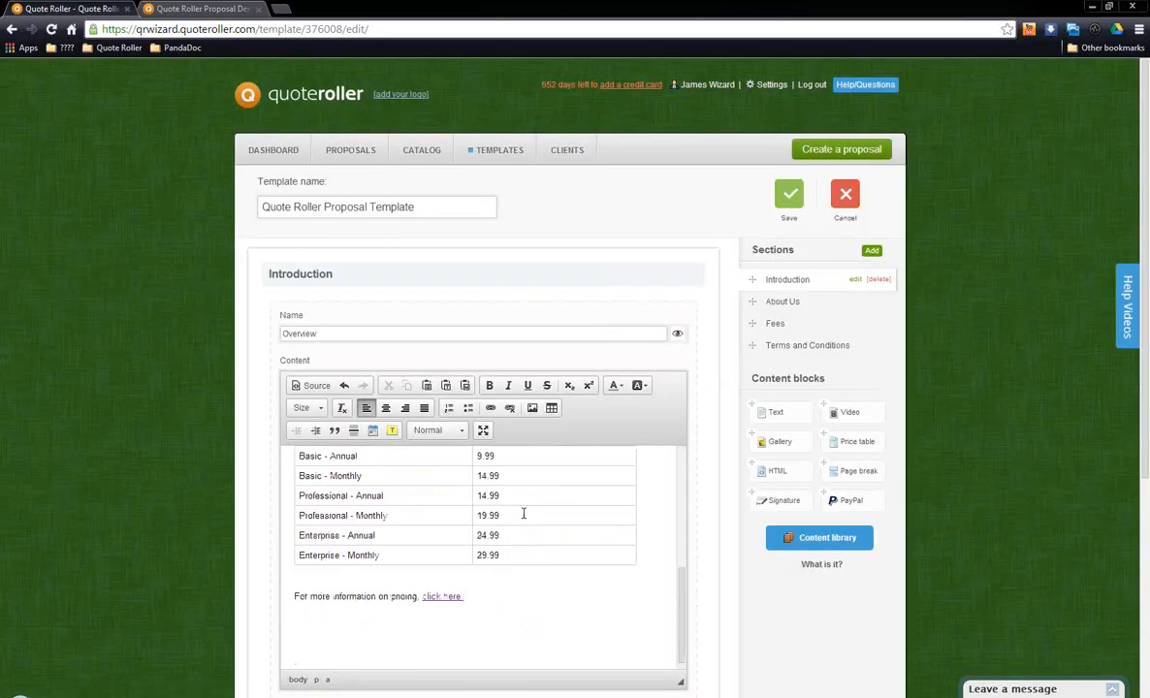
{"action": "scroll", "coordinate": [528, 495], "scroll_direction": "up", "scroll_amount": 3}
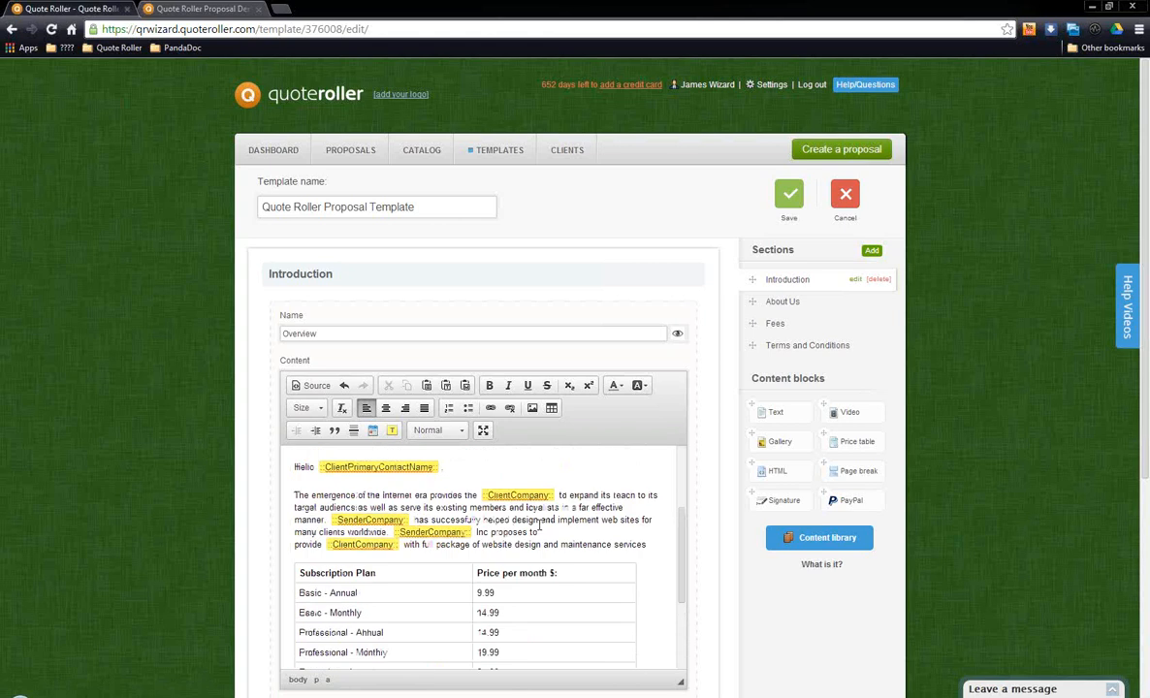
{"action": "scroll", "coordinate": [681, 537], "scroll_direction": "down", "scroll_amount": 1}
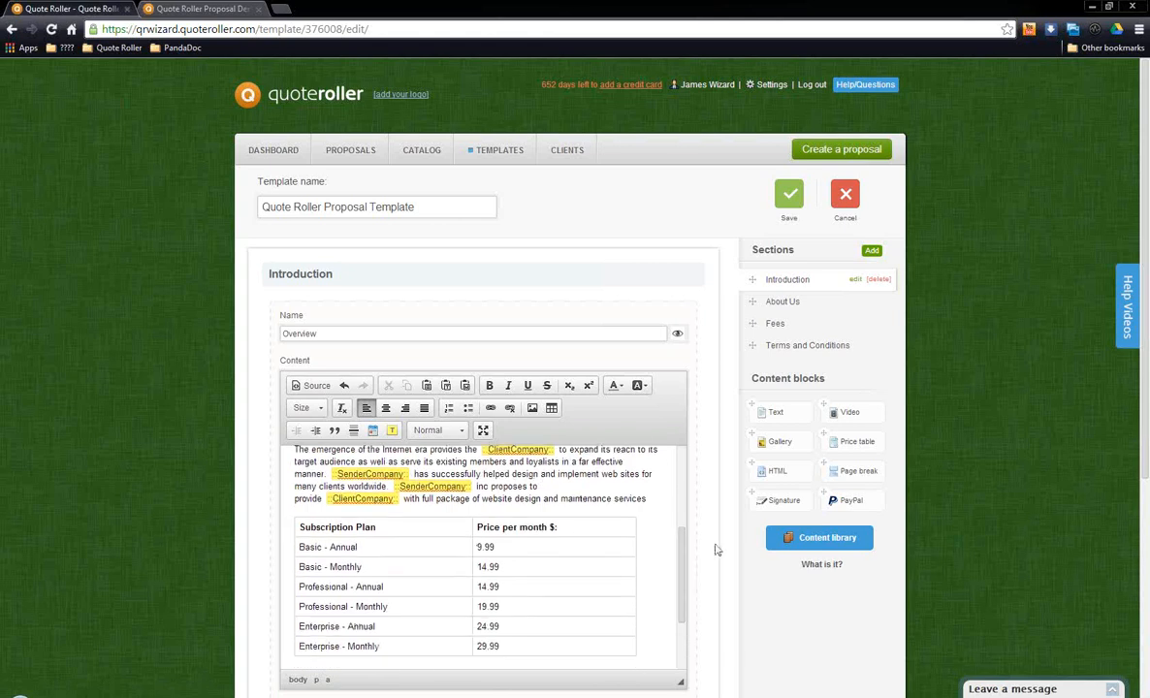
{"action": "scroll", "coordinate": [716, 546], "scroll_direction": "down", "scroll_amount": 2}
{"action": "left_click", "coordinate": [623, 573]}
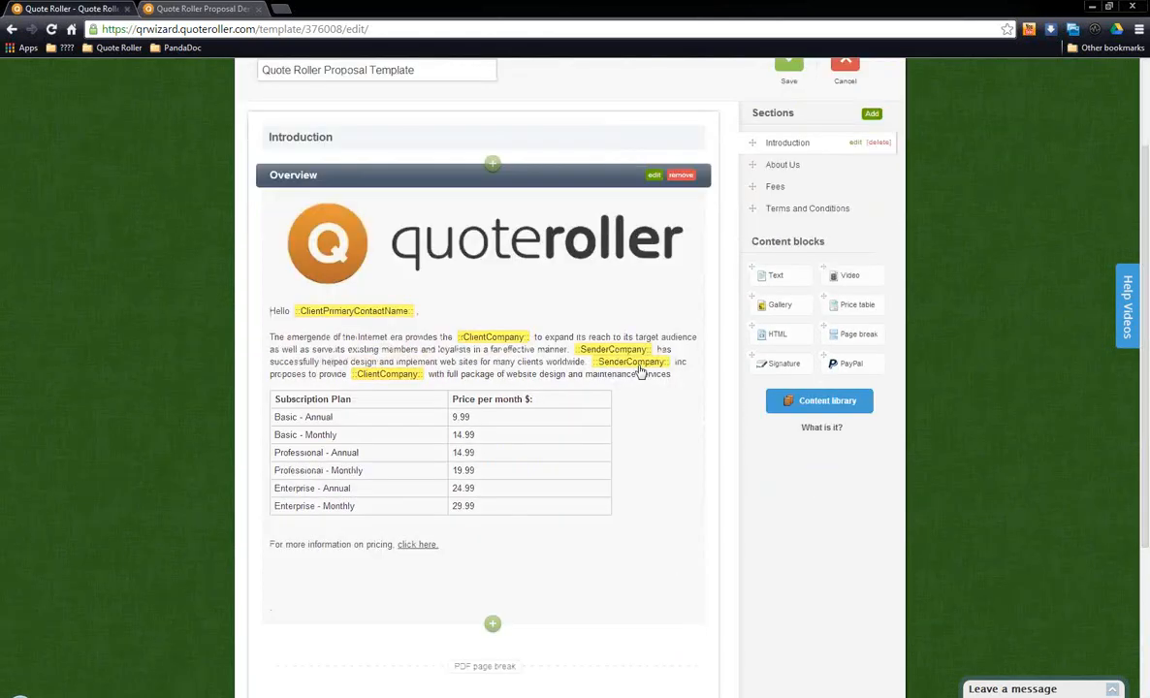
Step: Open the About Us Gallery block in the About Us section, examine its name, image and PDF content, and cancel editing
{"action": "left_click", "coordinate": [794, 166]}
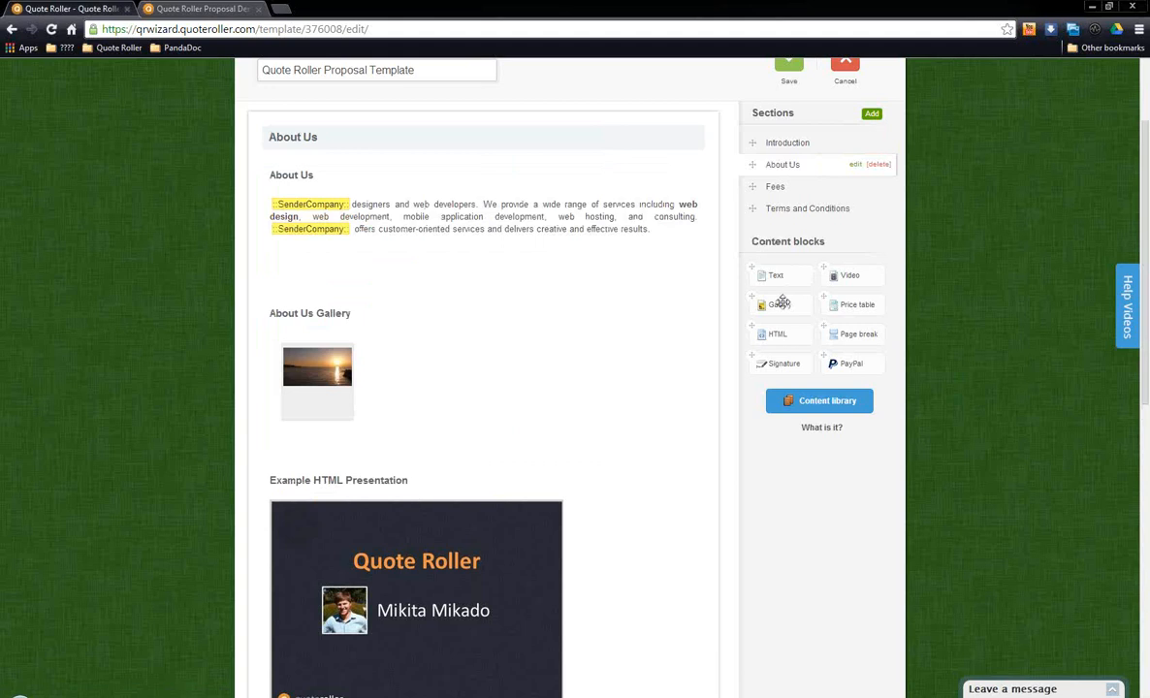
{"action": "left_click", "coordinate": [654, 313]}
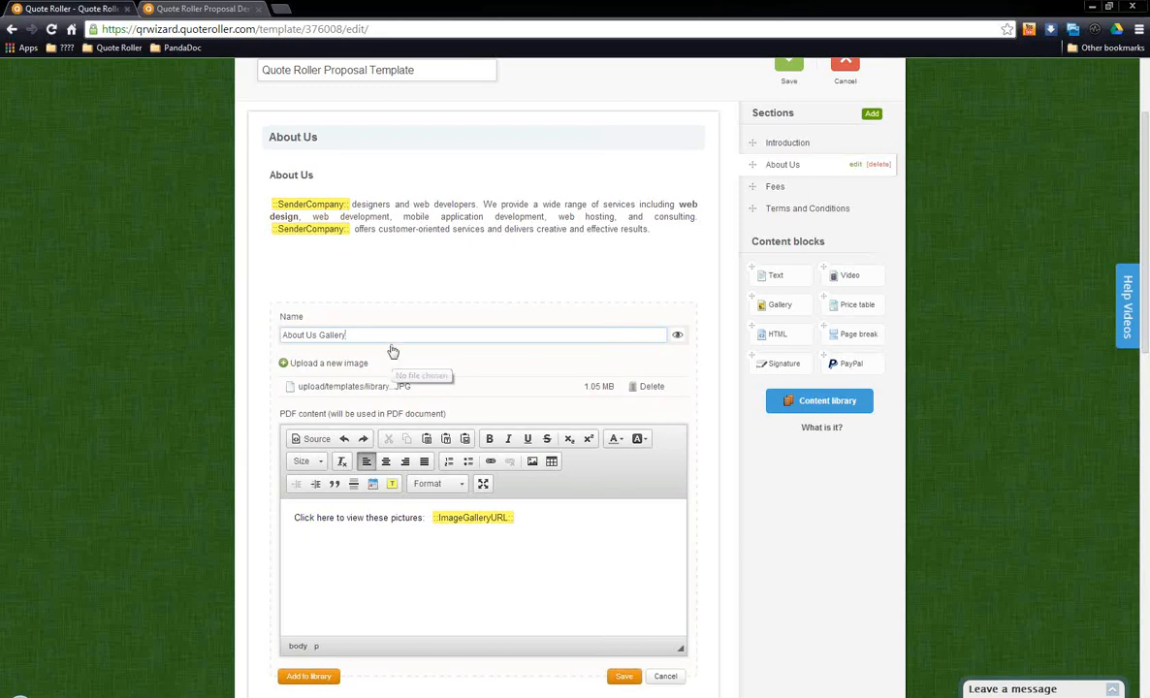
{"action": "triple_click", "coordinate": [426, 335]}
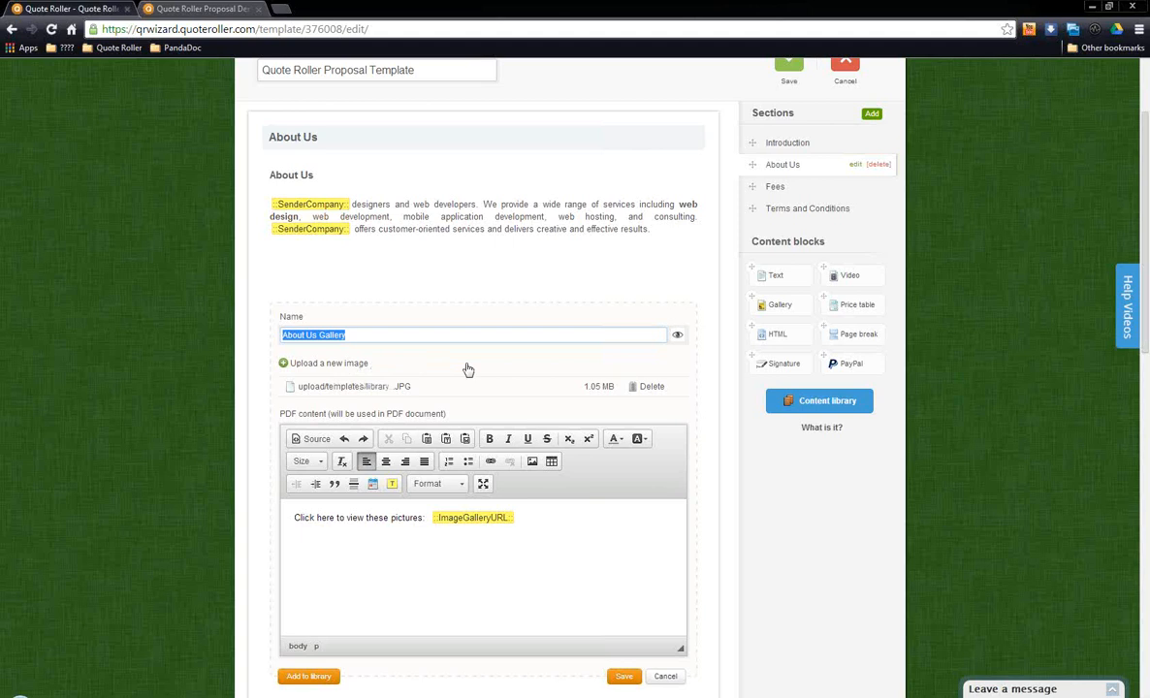
{"action": "left_click", "coordinate": [545, 543]}
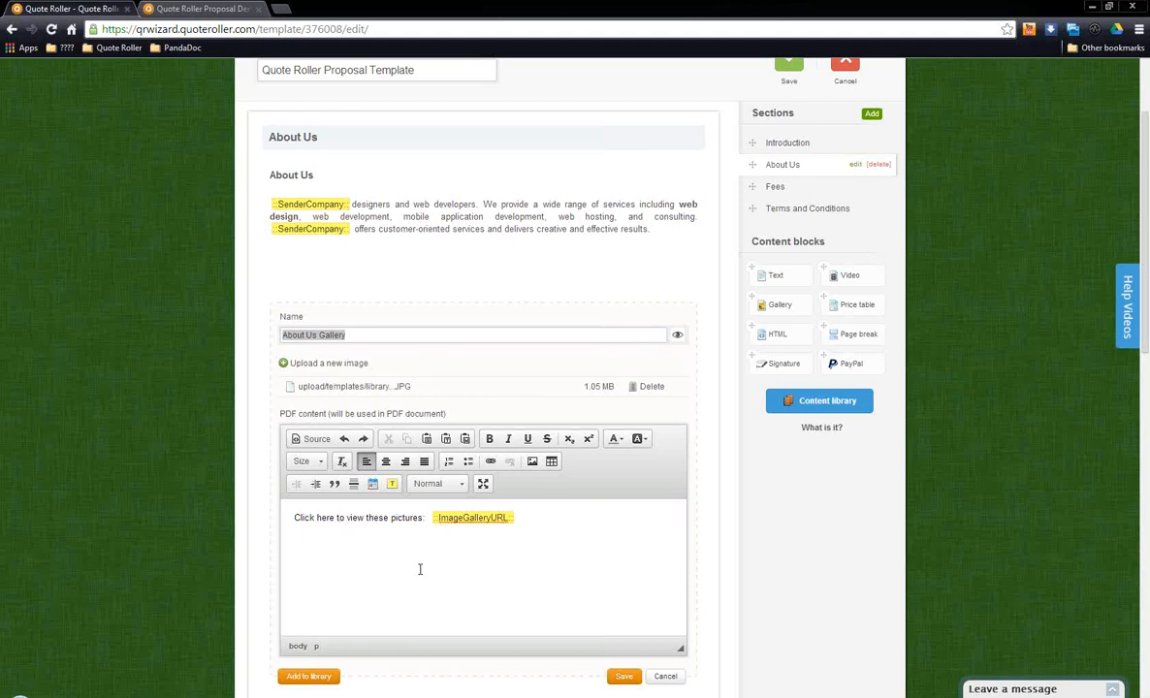
{"action": "left_click", "coordinate": [566, 525]}
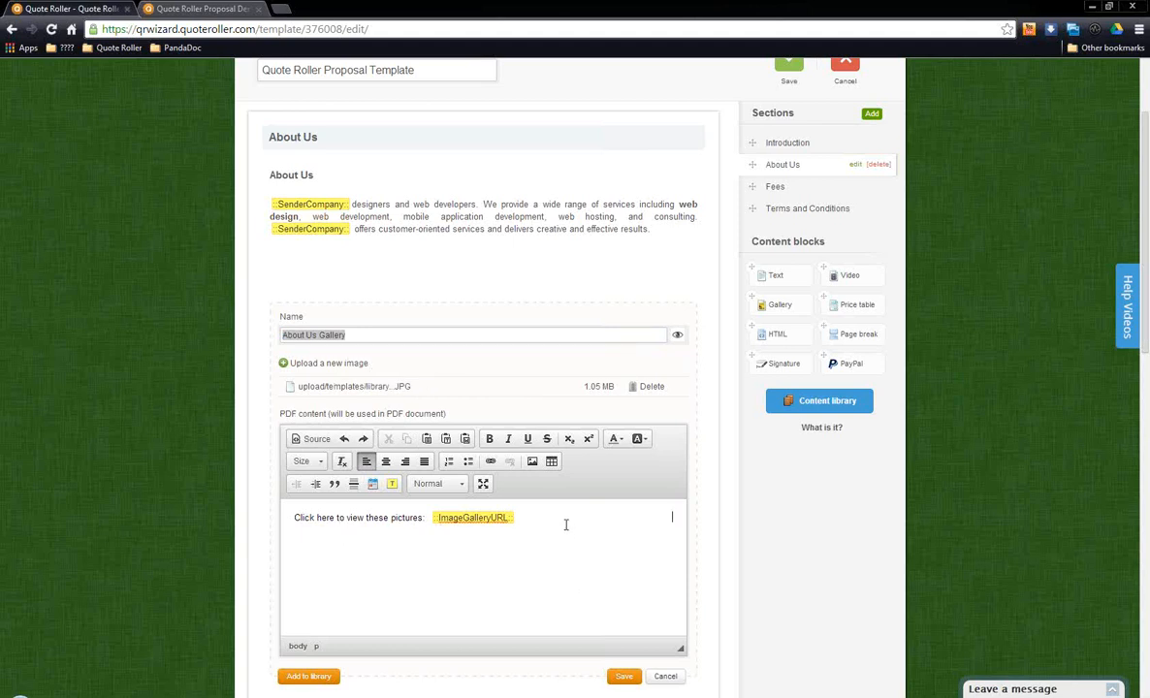
{"action": "left_click", "coordinate": [666, 677]}
Step: Open the Example HTML Presentation block, examine its SlideShare HTML code and PDF content, and save the block
{"action": "scroll", "coordinate": [587, 552], "scroll_direction": "down", "scroll_amount": 2}
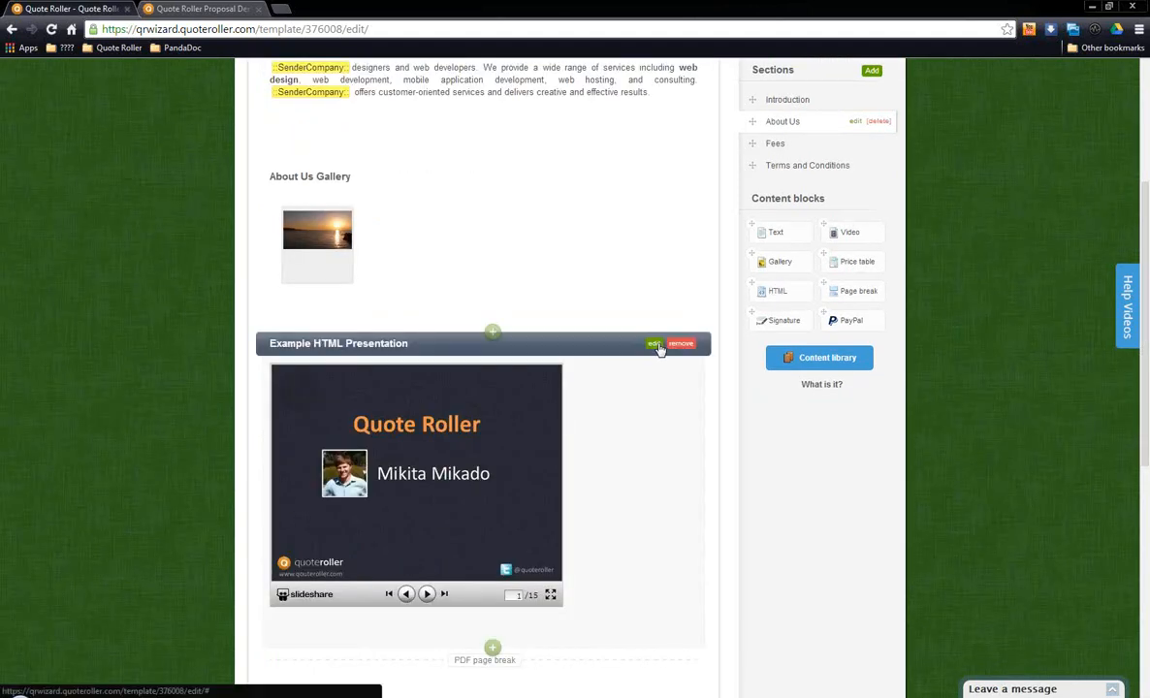
{"action": "left_click", "coordinate": [656, 345]}
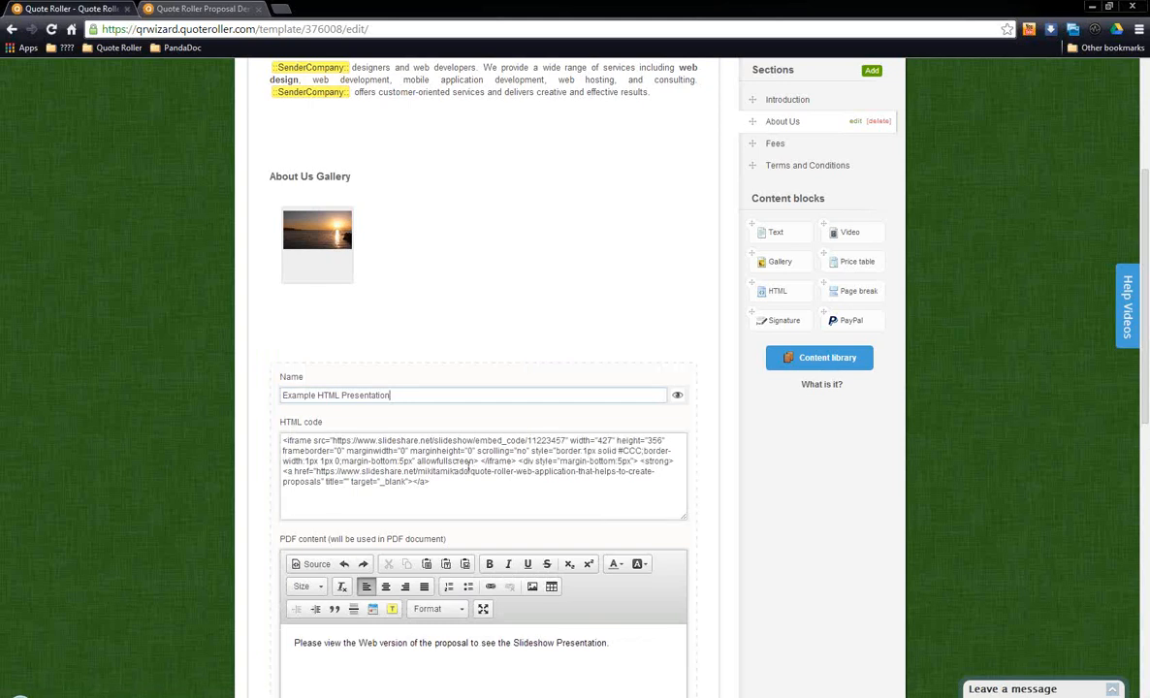
{"action": "left_click_drag", "start_coordinate": [433, 440], "coordinate": [353, 440]}
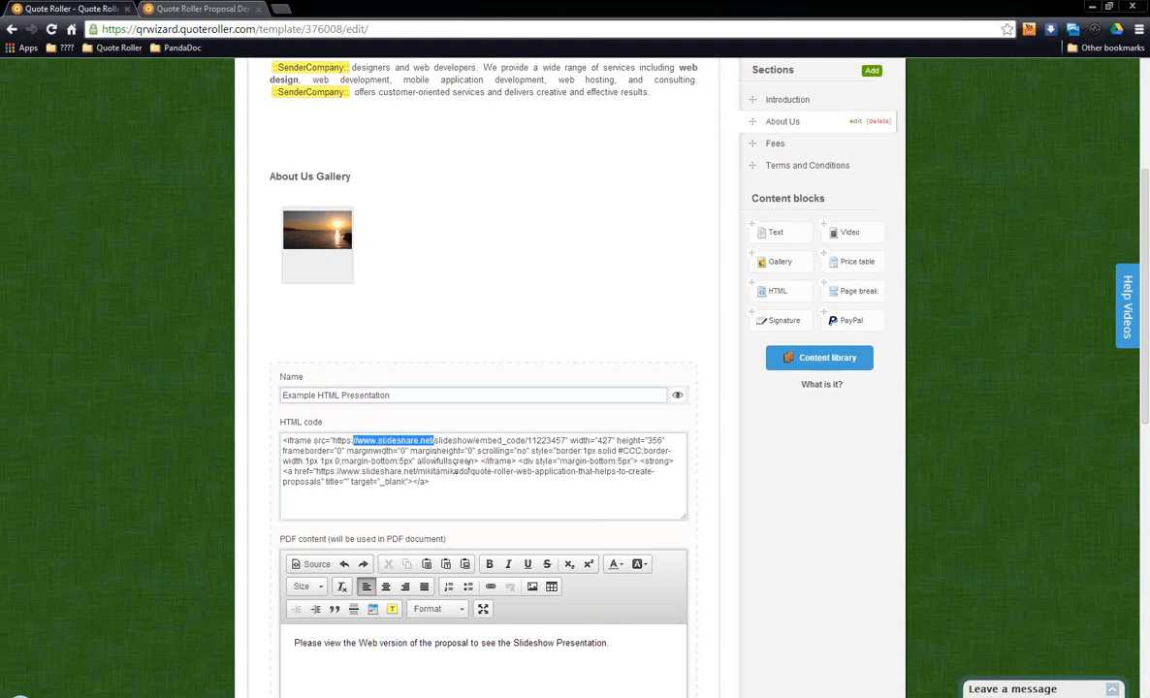
{"action": "left_click", "coordinate": [455, 486]}
{"action": "key", "text": "ctrl+a"}
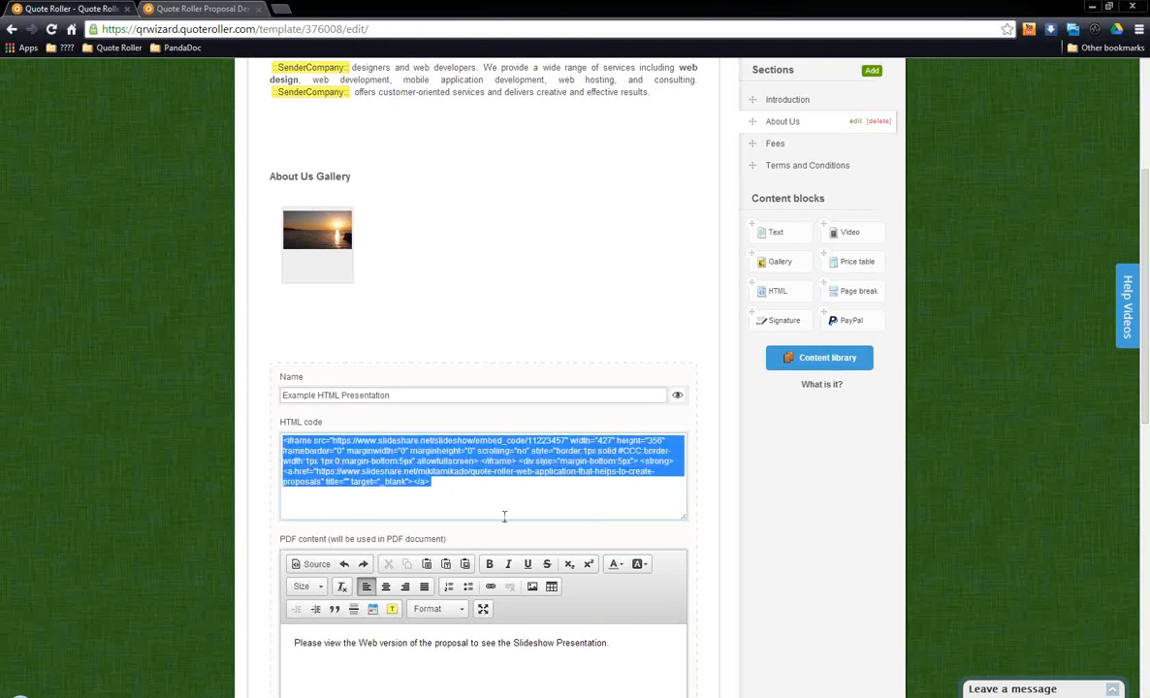
{"action": "left_click", "coordinate": [503, 501]}
{"action": "scroll", "coordinate": [503, 500], "scroll_direction": "down", "scroll_amount": 2}
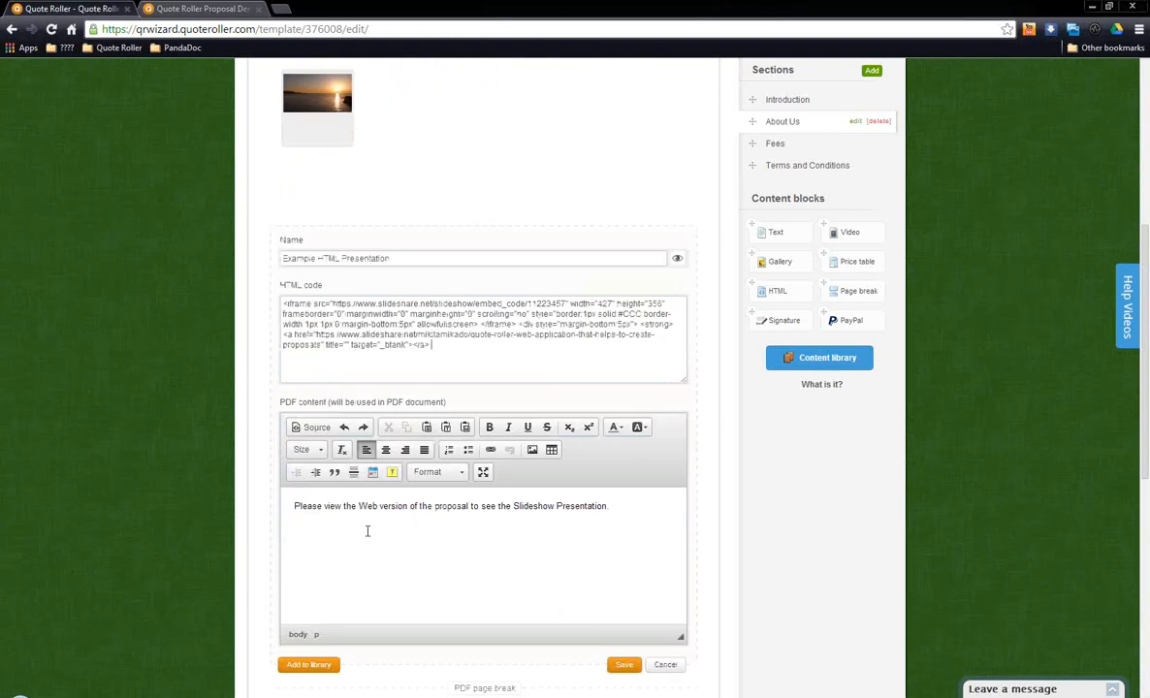
{"action": "left_click", "coordinate": [310, 515]}
{"action": "left_click", "coordinate": [626, 665]}
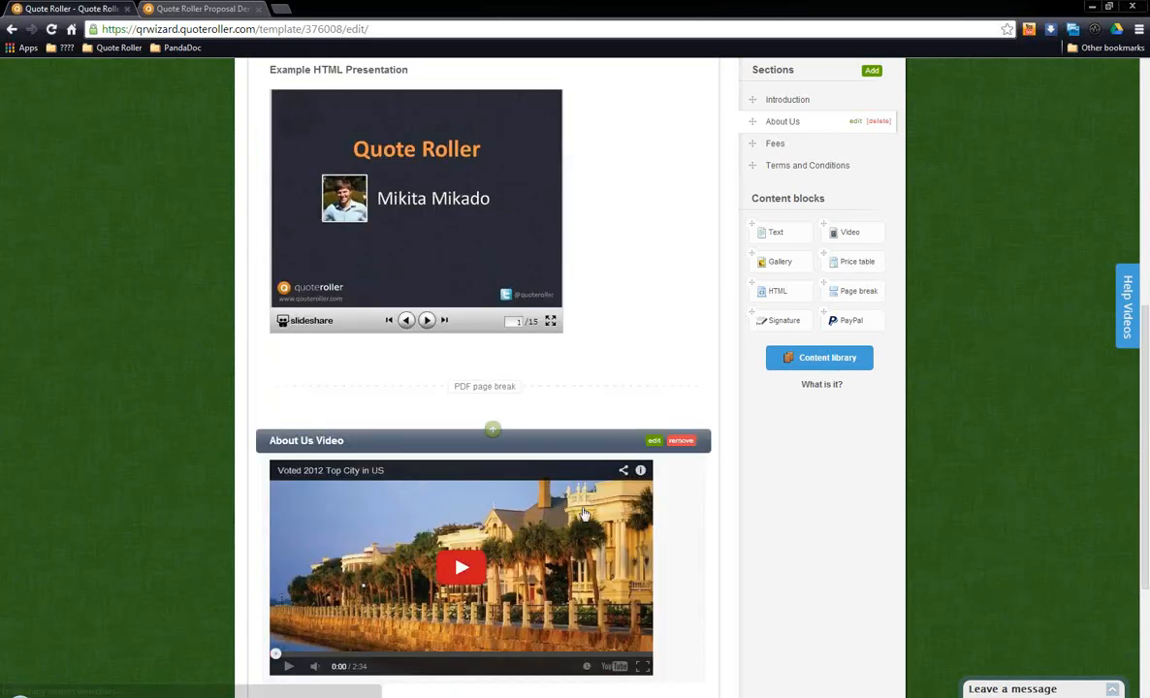
Step: Open the About Us Video block, examine its name, YouTube embed code and PDF content, and cancel editing
{"action": "scroll", "coordinate": [583, 514], "scroll_direction": "down", "scroll_amount": 1}
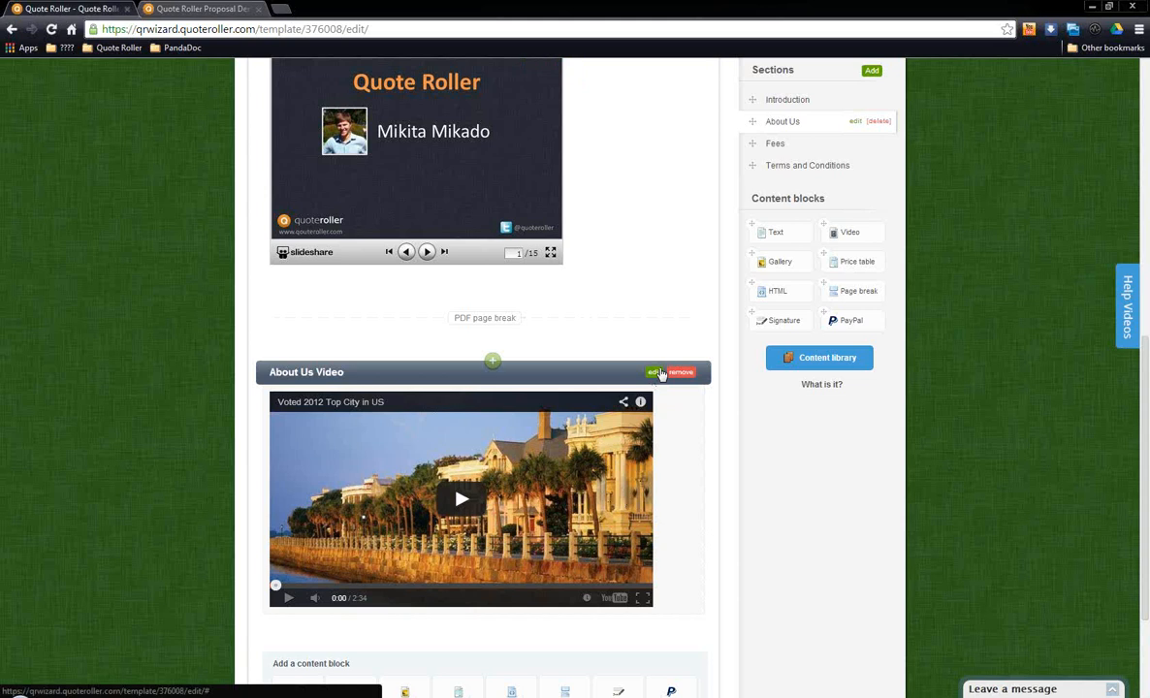
{"action": "left_click", "coordinate": [655, 372]}
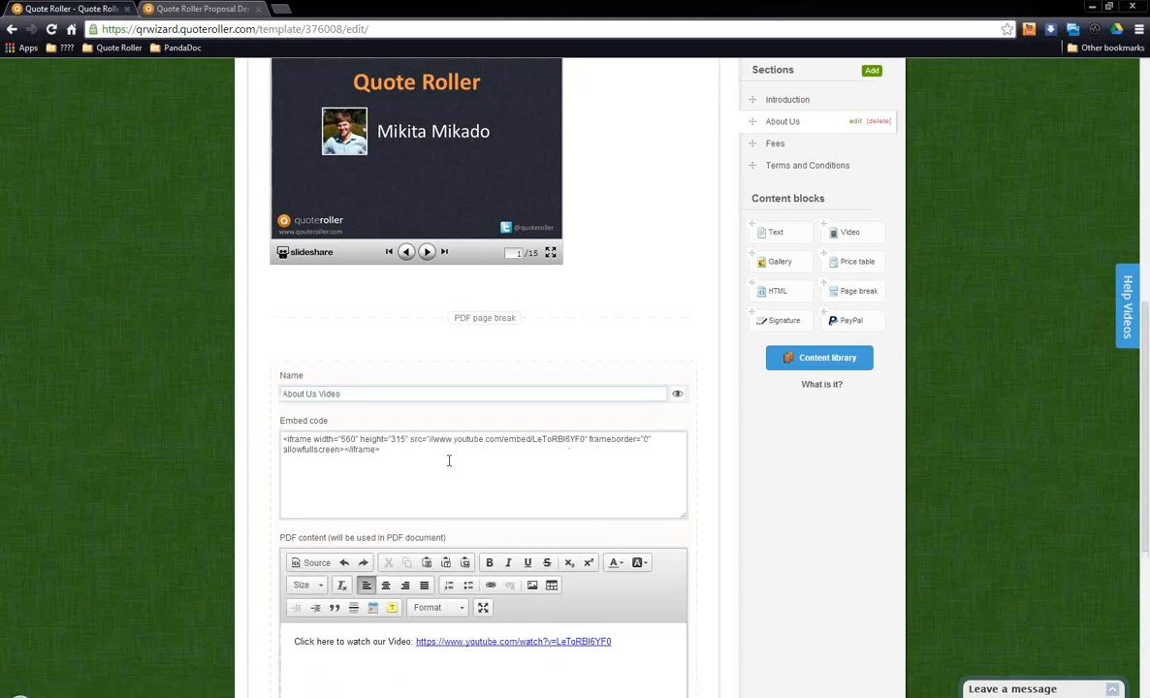
{"action": "triple_click", "coordinate": [341, 394]}
{"action": "left_click_drag", "start_coordinate": [396, 453], "coordinate": [232, 417]}
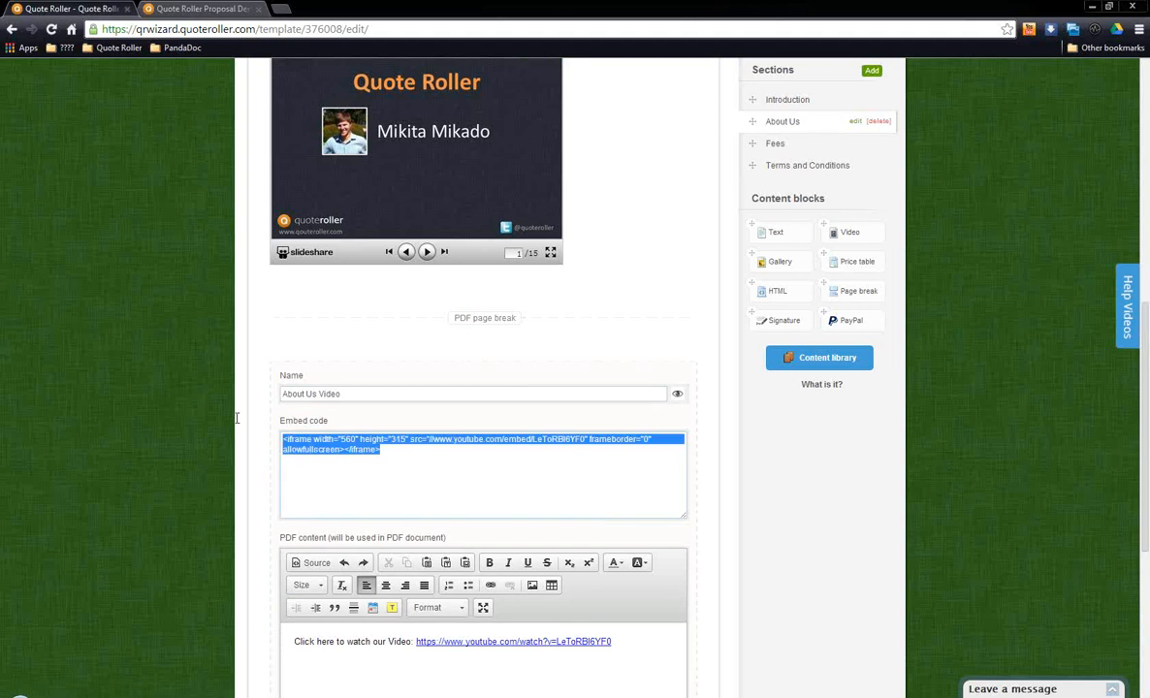
{"action": "left_click", "coordinate": [440, 476]}
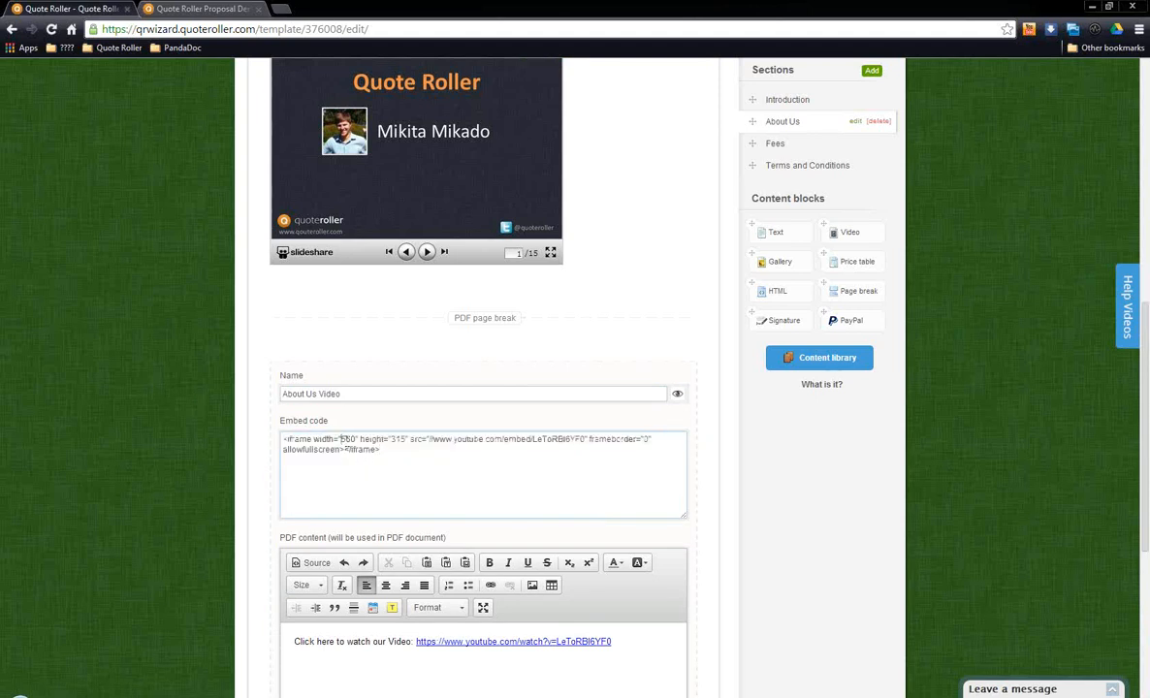
{"action": "left_click_drag", "start_coordinate": [341, 440], "coordinate": [356, 441]}
{"action": "type", "text": "660"}
{"action": "scroll", "coordinate": [476, 454], "scroll_direction": "down", "scroll_amount": 1}
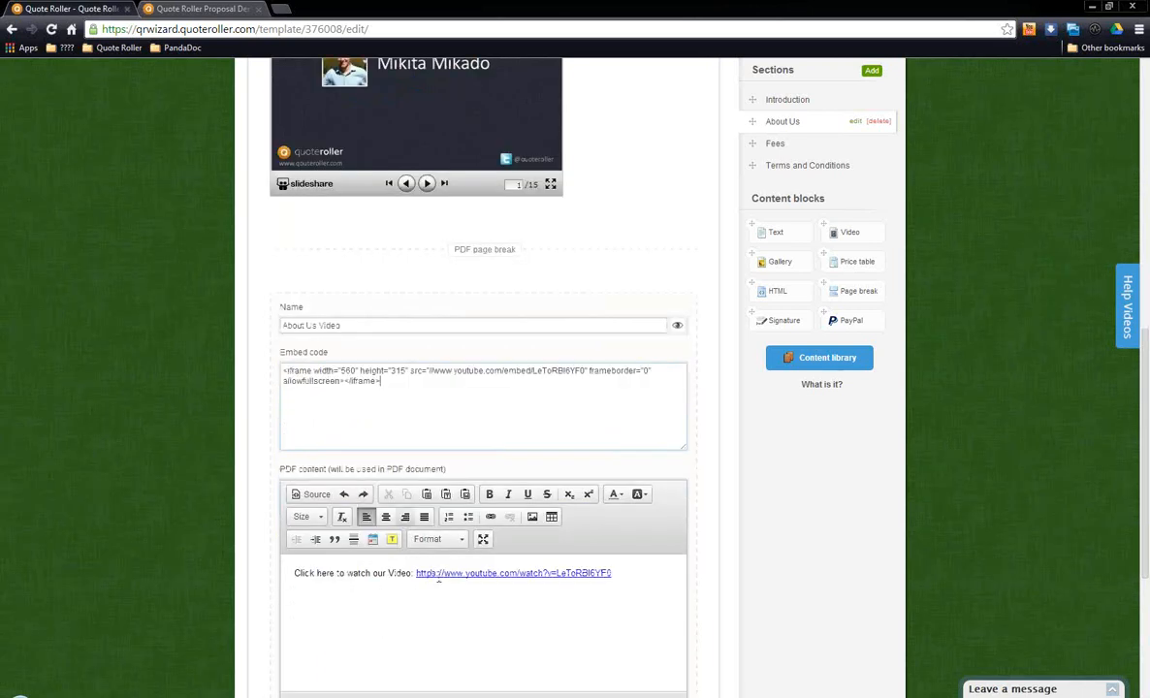
{"action": "left_click_drag", "start_coordinate": [296, 573], "coordinate": [415, 573]}
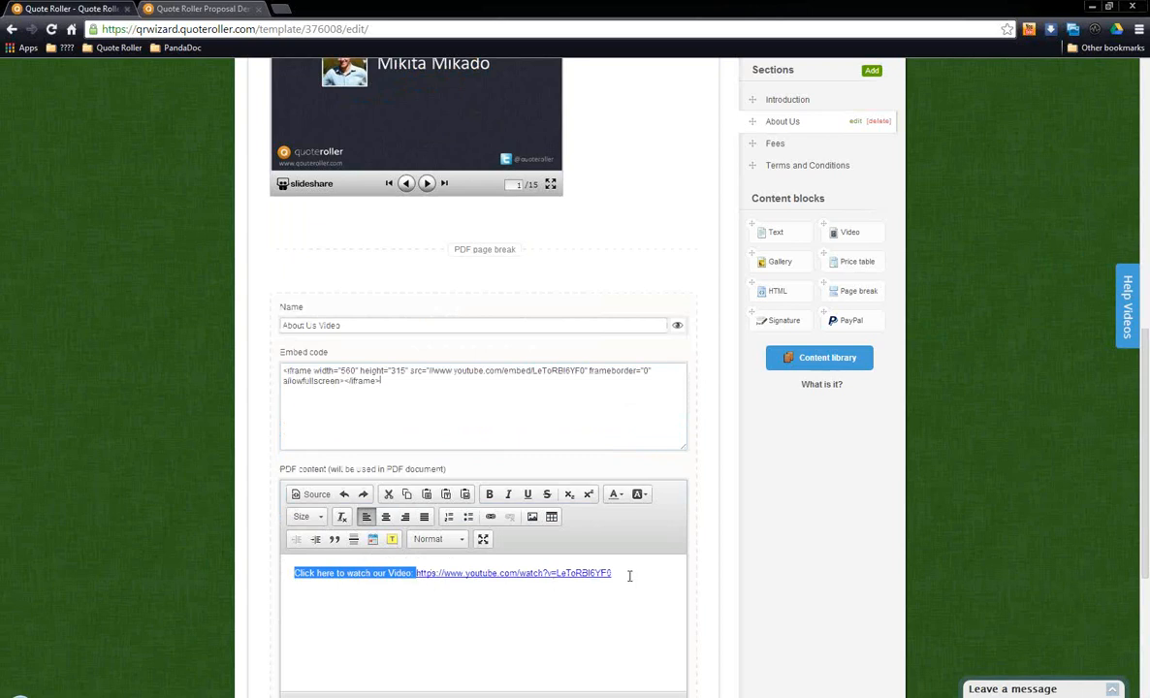
{"action": "scroll", "coordinate": [631, 574], "scroll_direction": "down", "scroll_amount": 1}
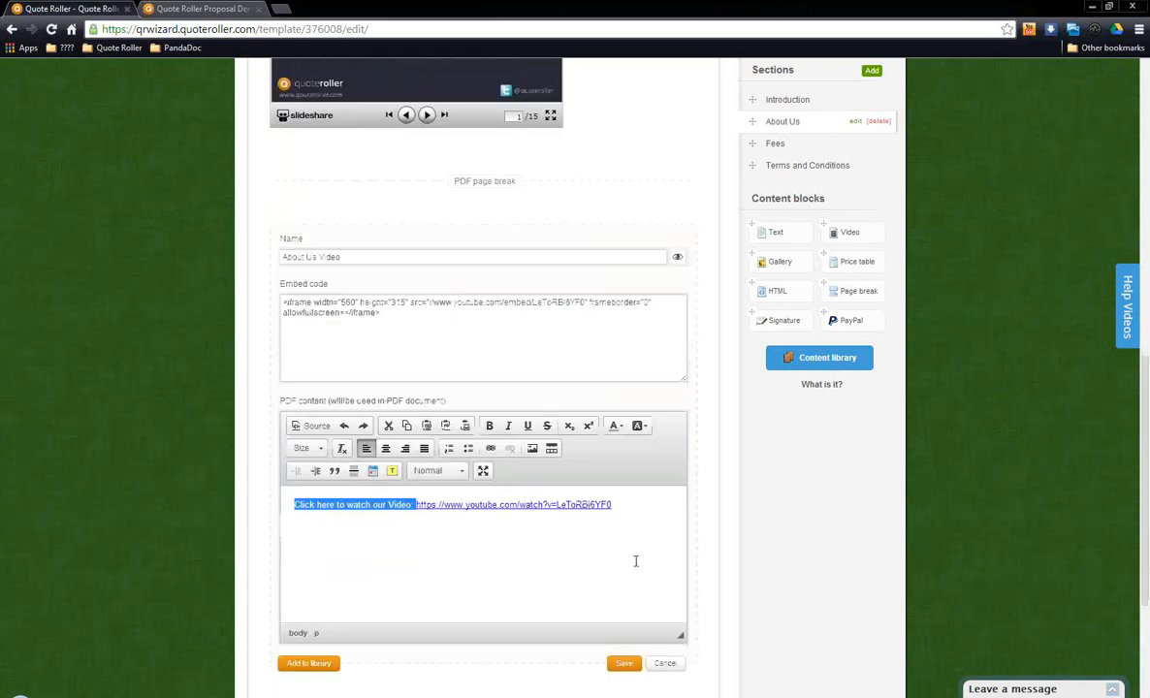
{"action": "left_click", "coordinate": [669, 666]}
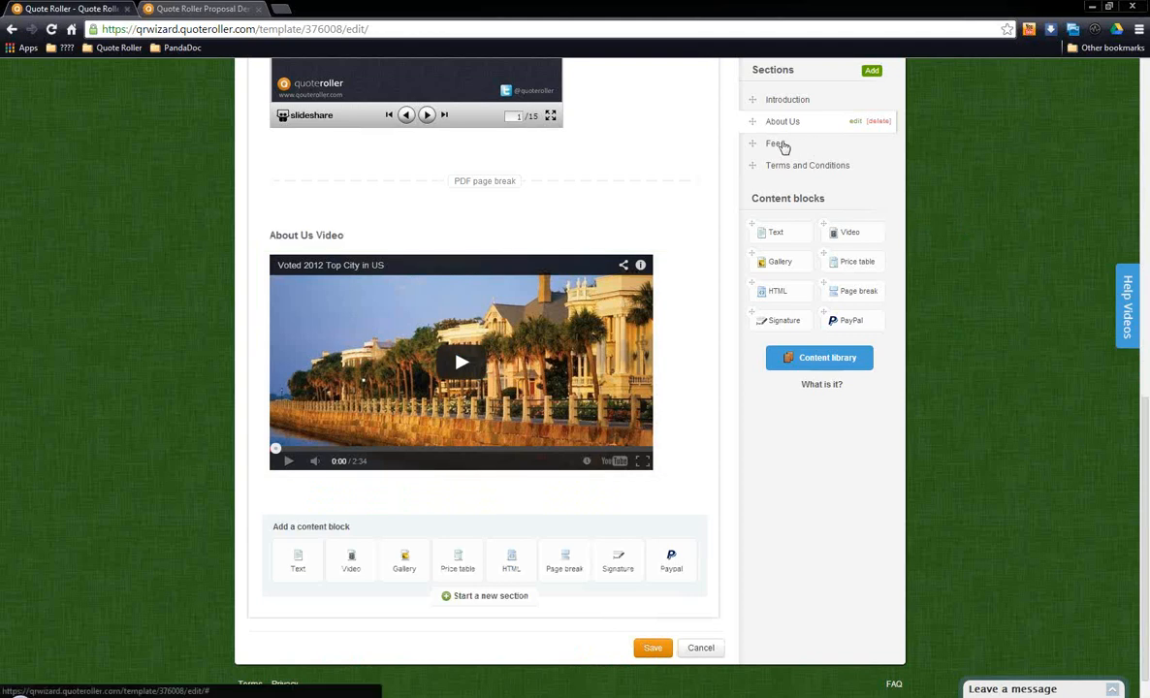
Step: Open the Fees section and examine the Pricing block's Import Price List options and the Price table content block
{"action": "left_click", "coordinate": [776, 143]}
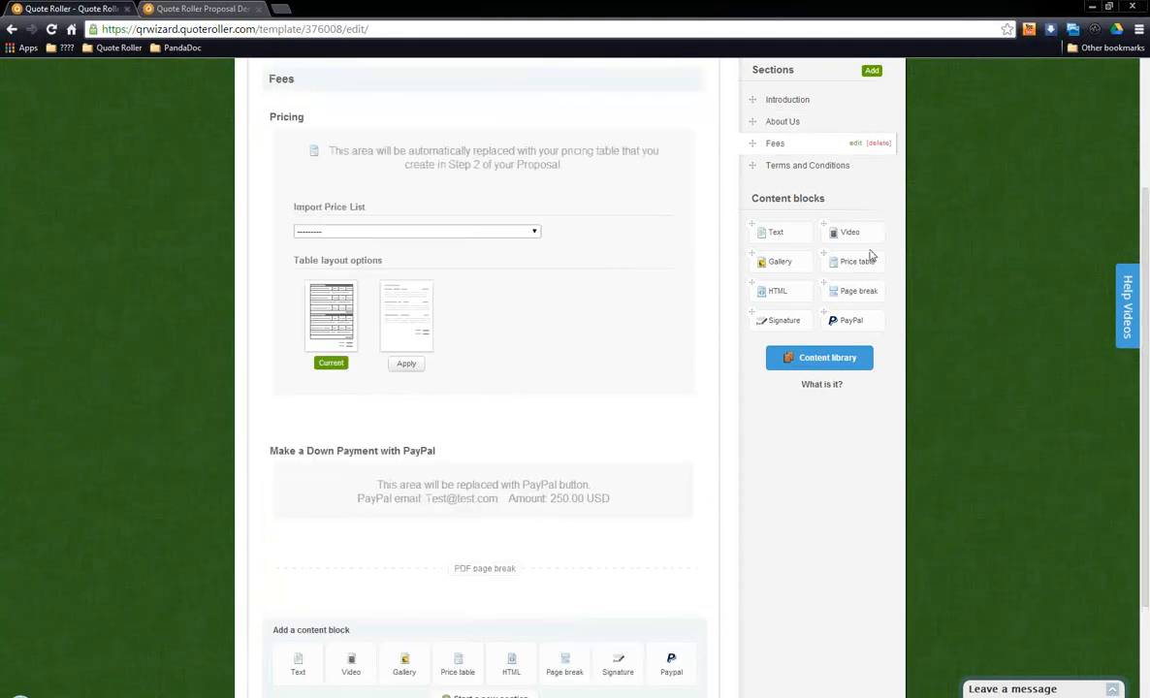
{"action": "scroll", "coordinate": [910, 334], "scroll_direction": "up", "scroll_amount": 1}
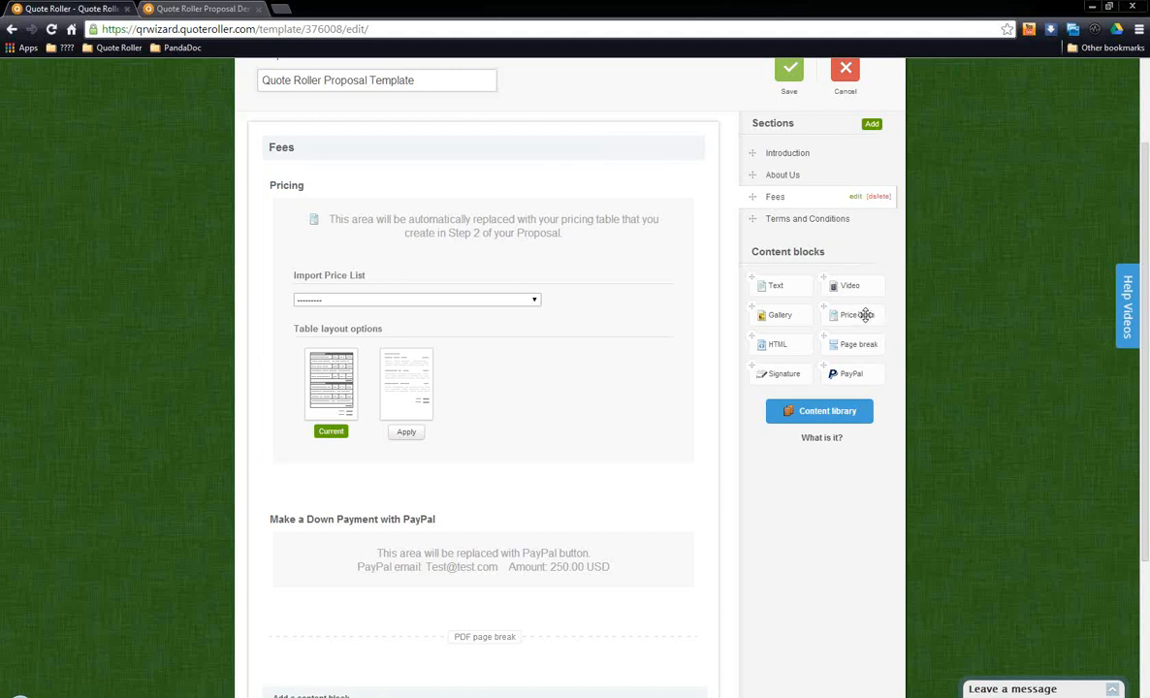
{"action": "left_click_drag", "start_coordinate": [866, 313], "coordinate": [829, 309]}
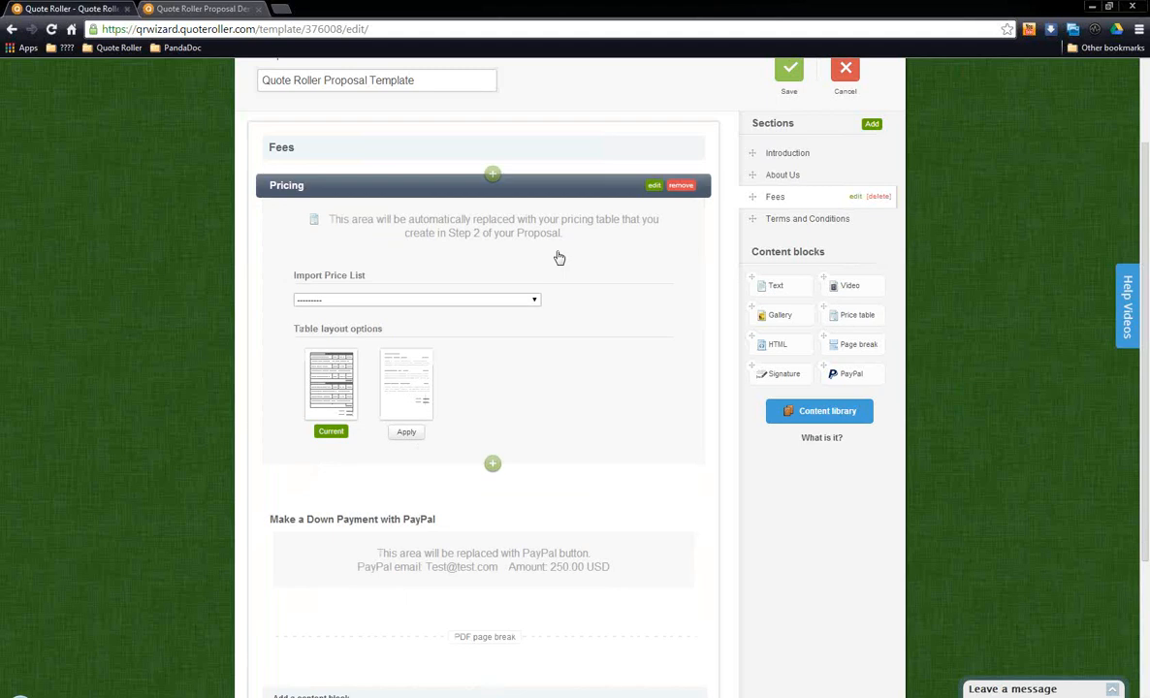
{"action": "double_click", "coordinate": [538, 304]}
{"action": "left_click", "coordinate": [624, 299]}
Step: Preview the Default Pricing Table and Simple Pricing Table layouts of the Pricing block, saving the block after each preview
{"action": "left_click", "coordinate": [331, 392]}
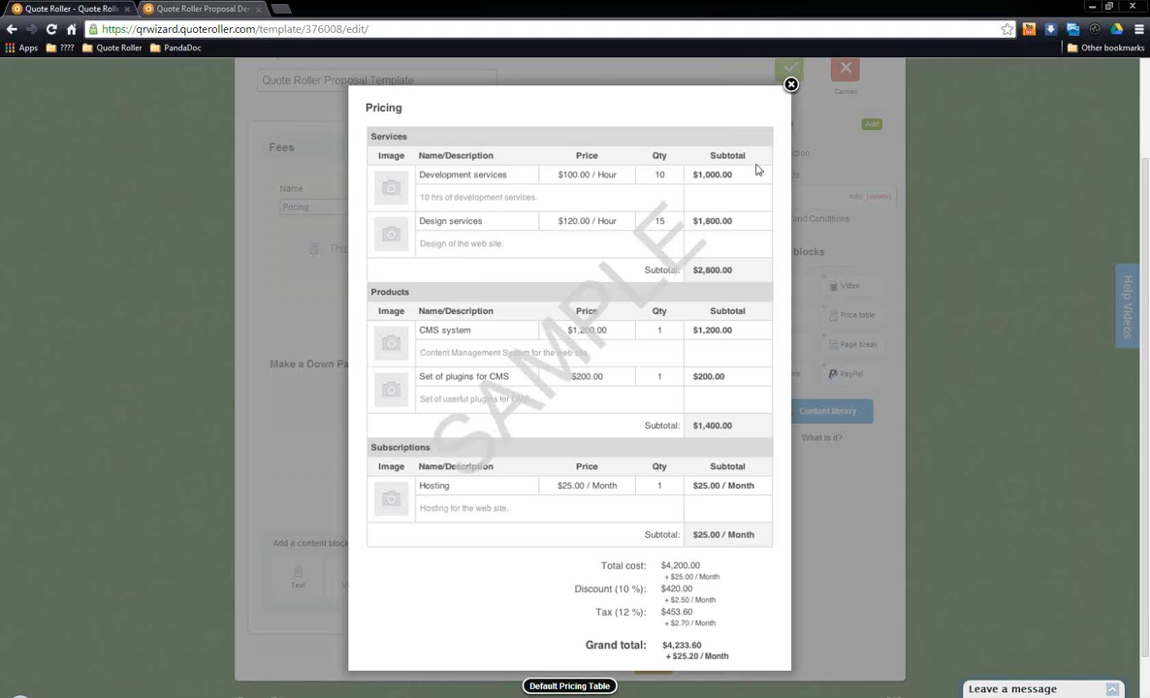
{"action": "left_click", "coordinate": [791, 87]}
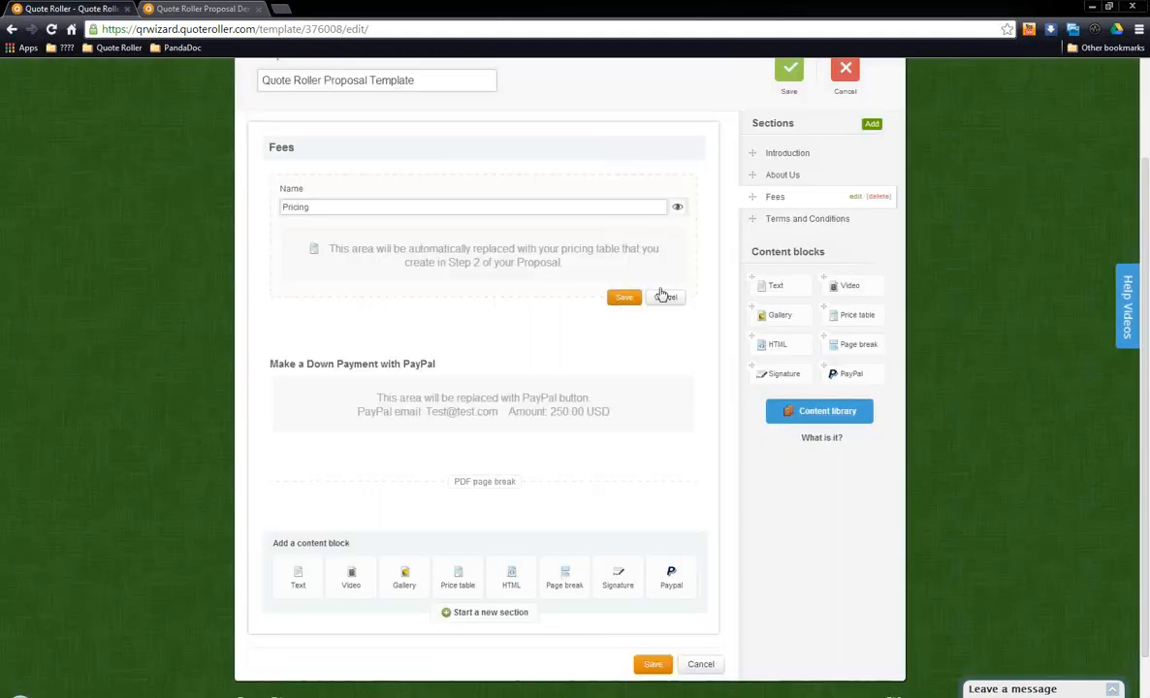
{"action": "left_click", "coordinate": [622, 294]}
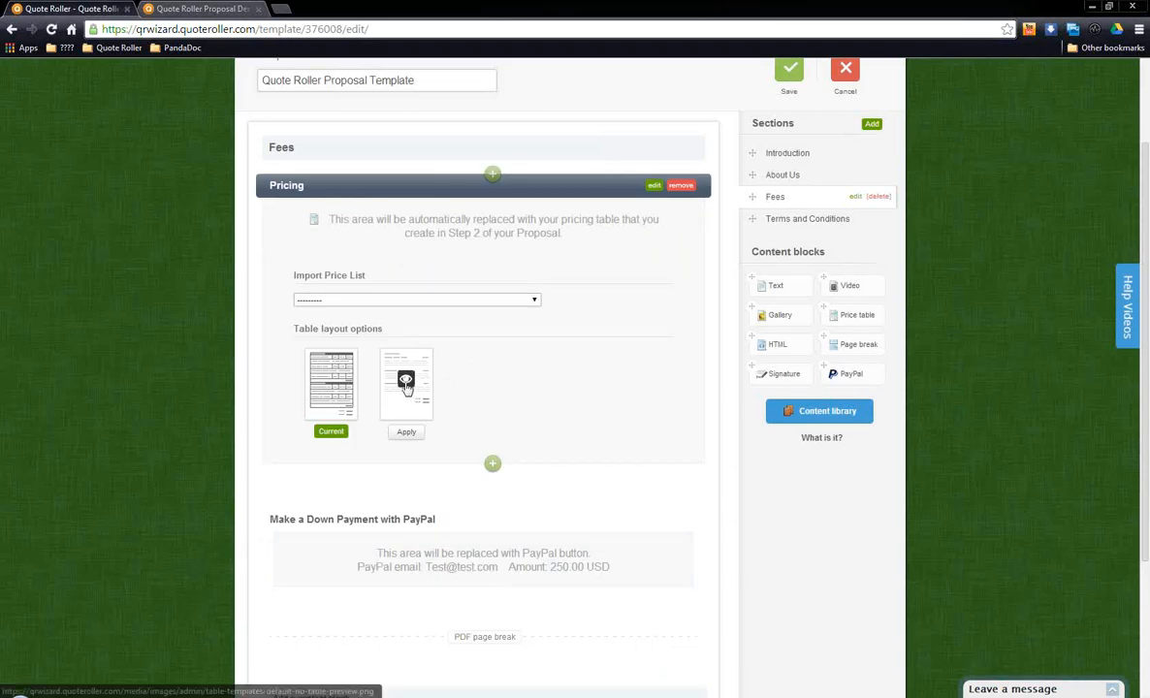
{"action": "left_click", "coordinate": [377, 358]}
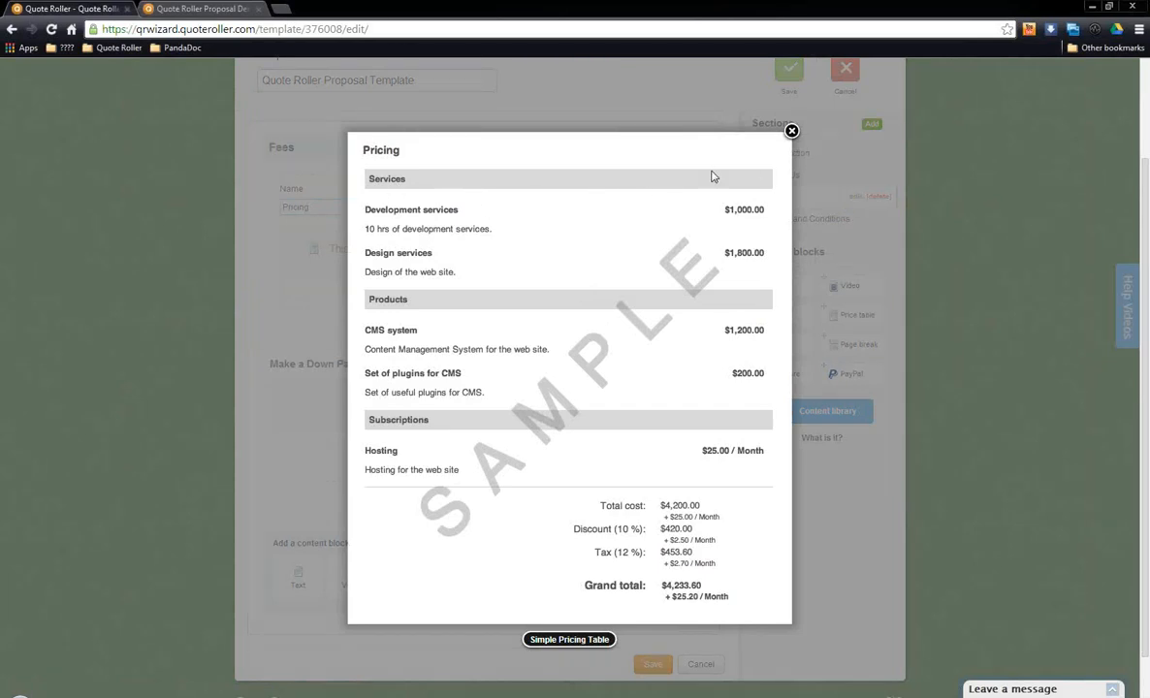
{"action": "left_click", "coordinate": [792, 132]}
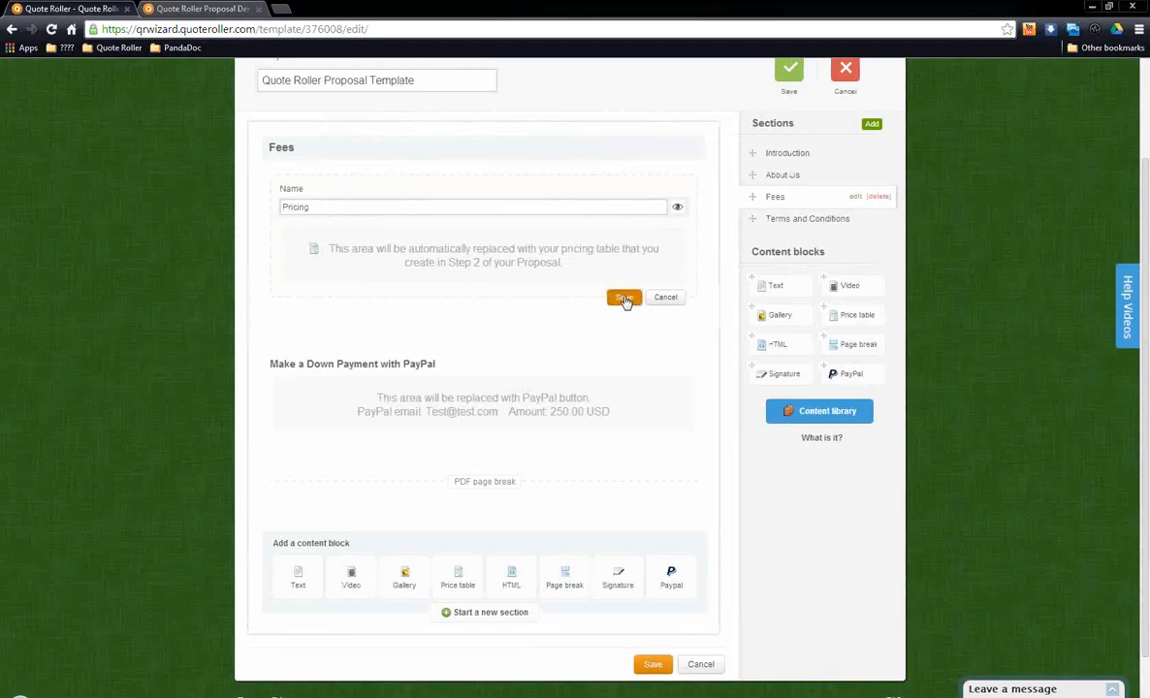
{"action": "left_click", "coordinate": [623, 299]}
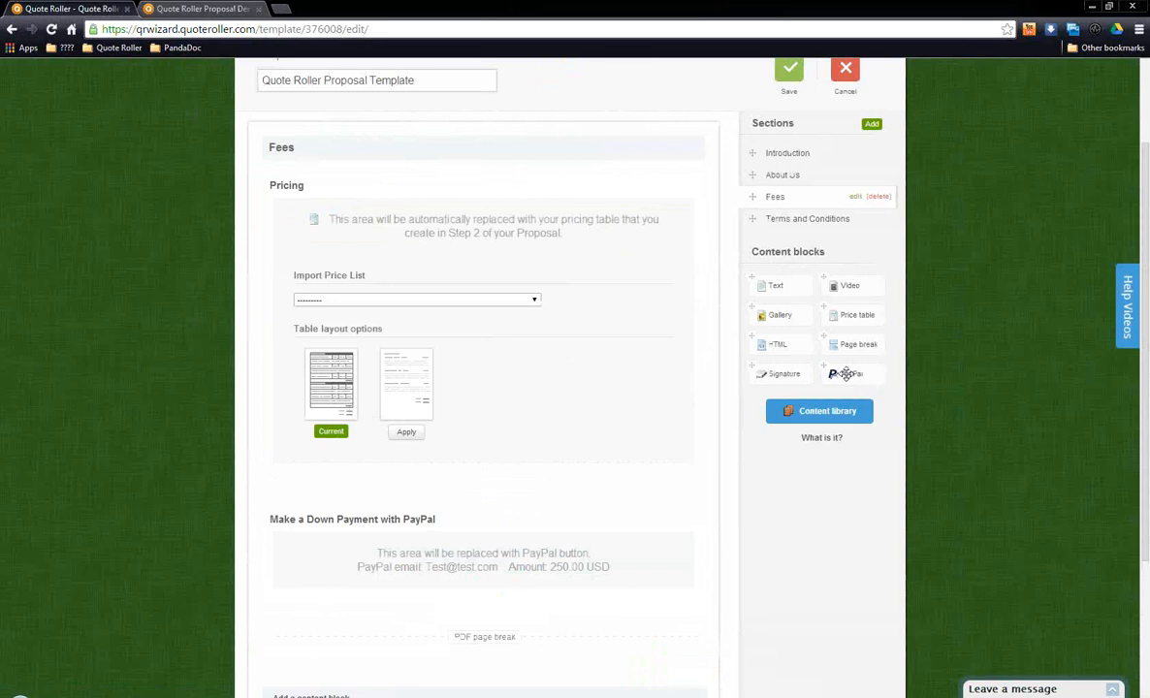
Step: Open the Make a Down Payment with PayPal block, examine its name, PayPal email, amount and currency, and cancel editing
{"action": "left_click", "coordinate": [656, 521]}
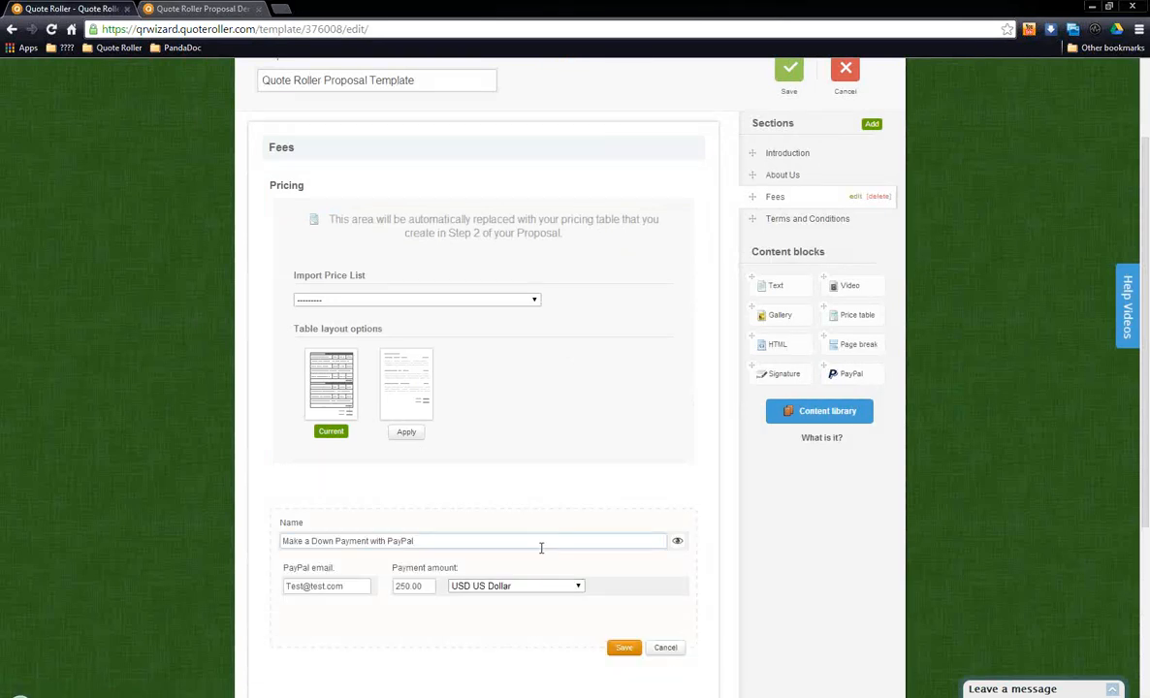
{"action": "scroll", "coordinate": [449, 496], "scroll_direction": "down", "scroll_amount": 1}
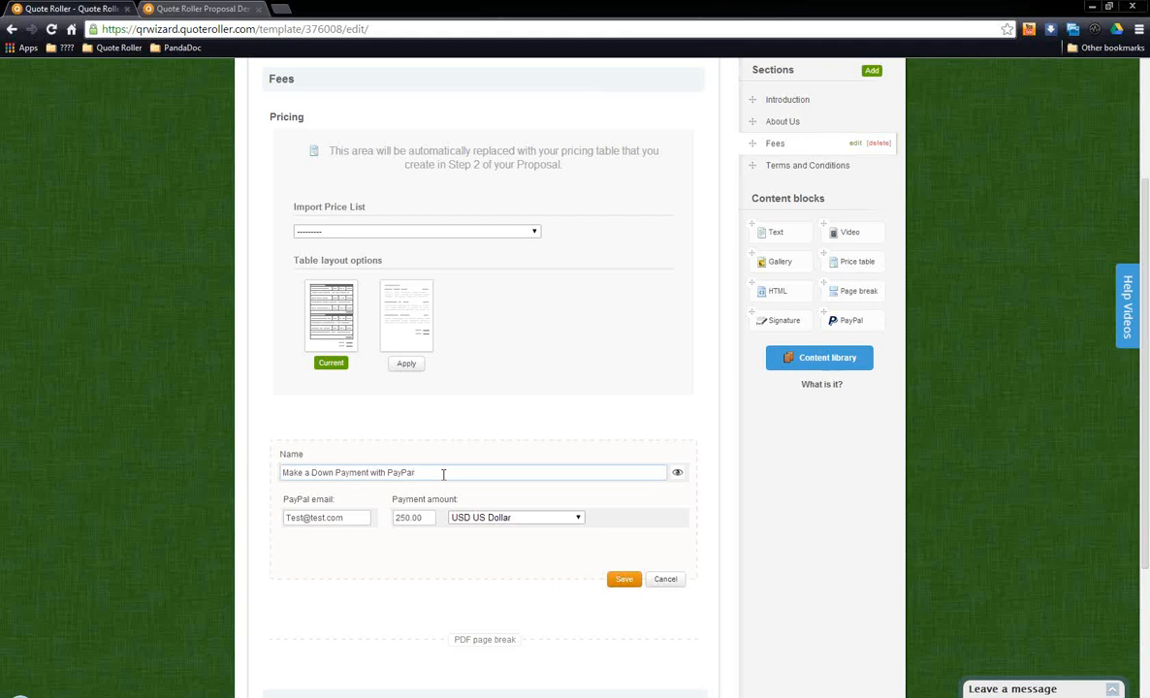
{"action": "left_click_drag", "start_coordinate": [443, 474], "coordinate": [278, 474]}
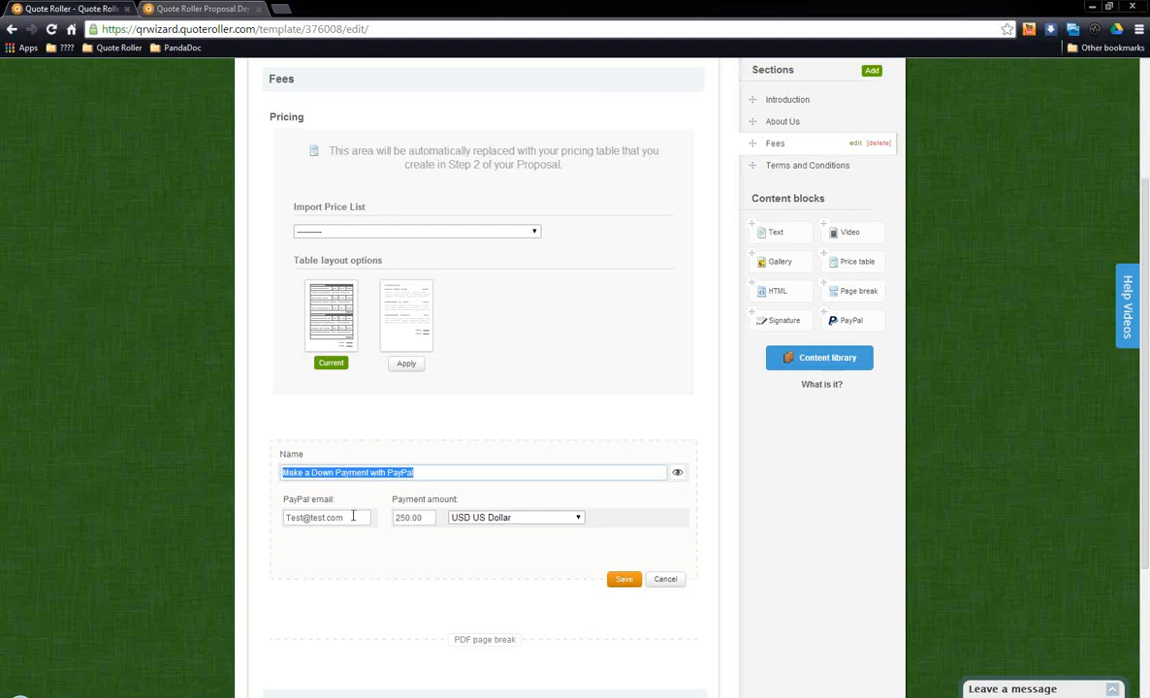
{"action": "left_click_drag", "start_coordinate": [353, 516], "coordinate": [223, 524]}
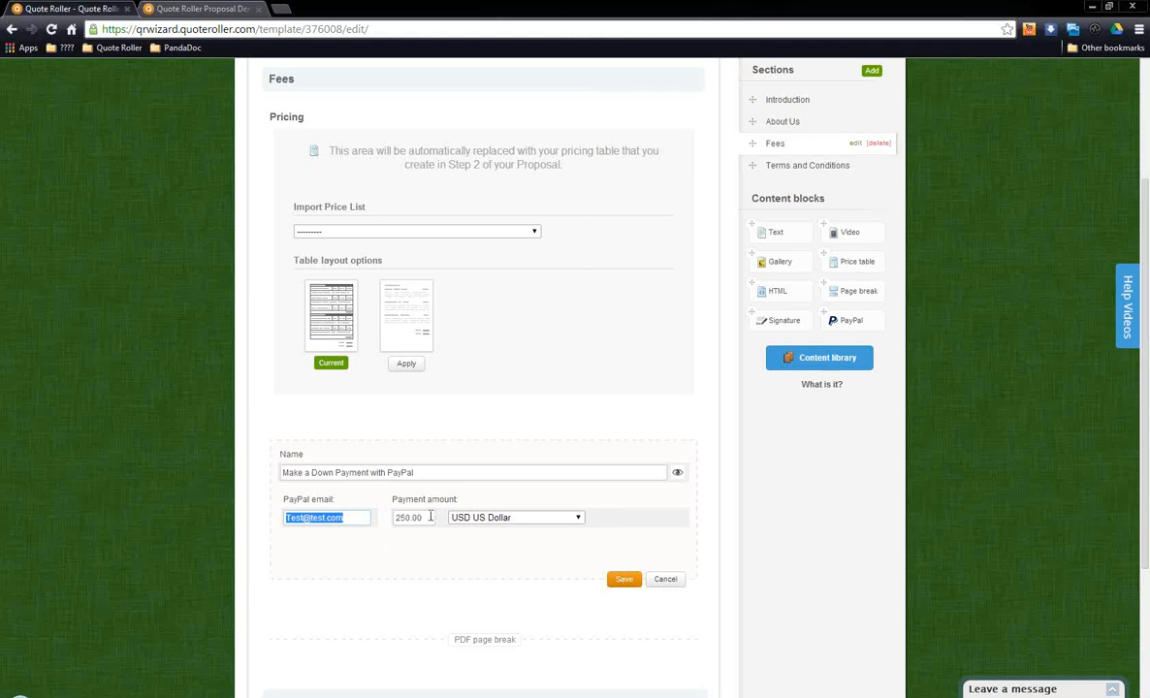
{"action": "left_click_drag", "start_coordinate": [431, 515], "coordinate": [380, 520]}
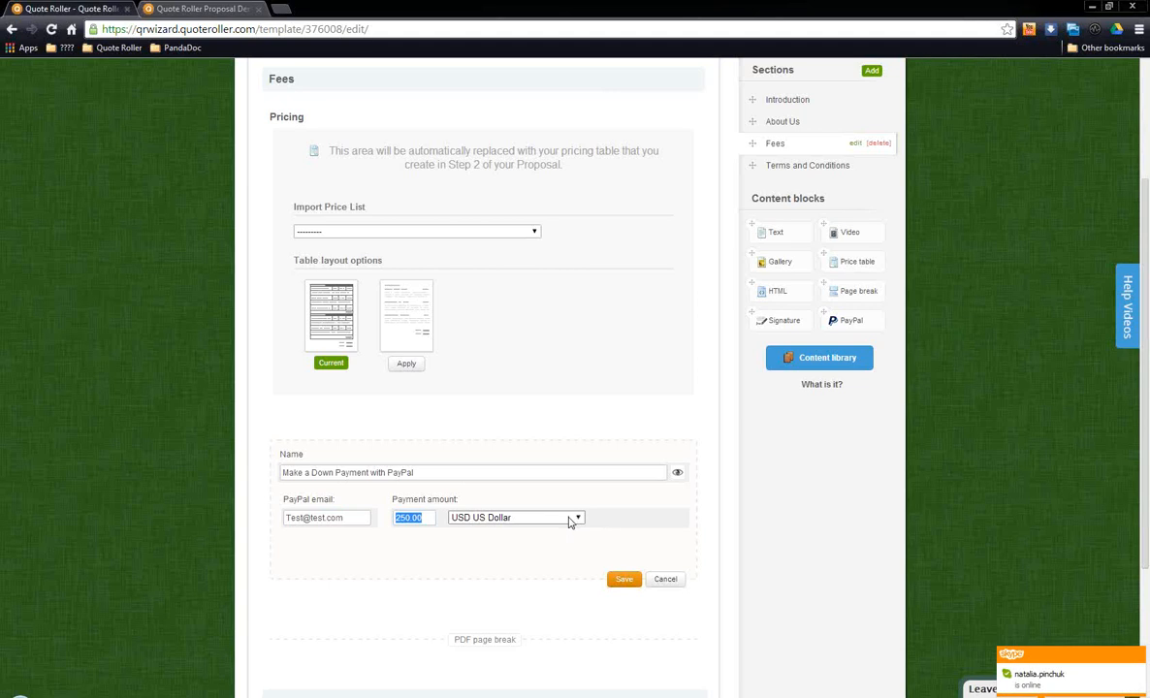
{"action": "left_click", "coordinate": [665, 579]}
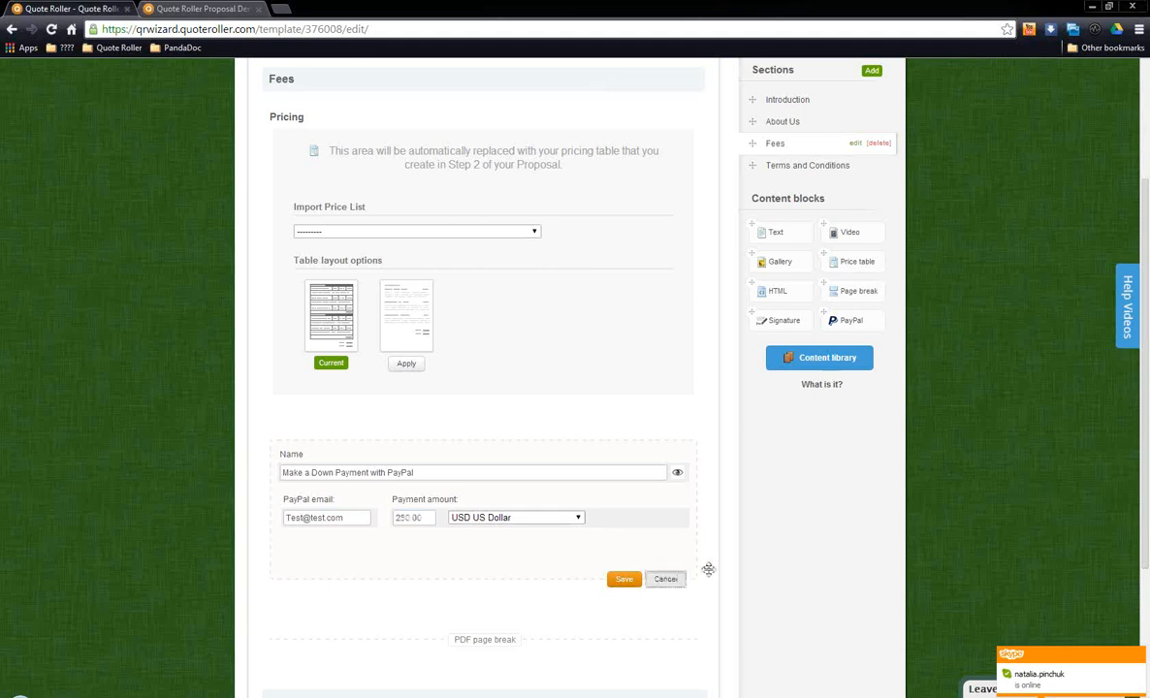
Step: Look over the PDF page breaks in the Fees, Introduction and About Us sections
{"action": "scroll", "coordinate": [776, 456], "scroll_direction": "down", "scroll_amount": 1}
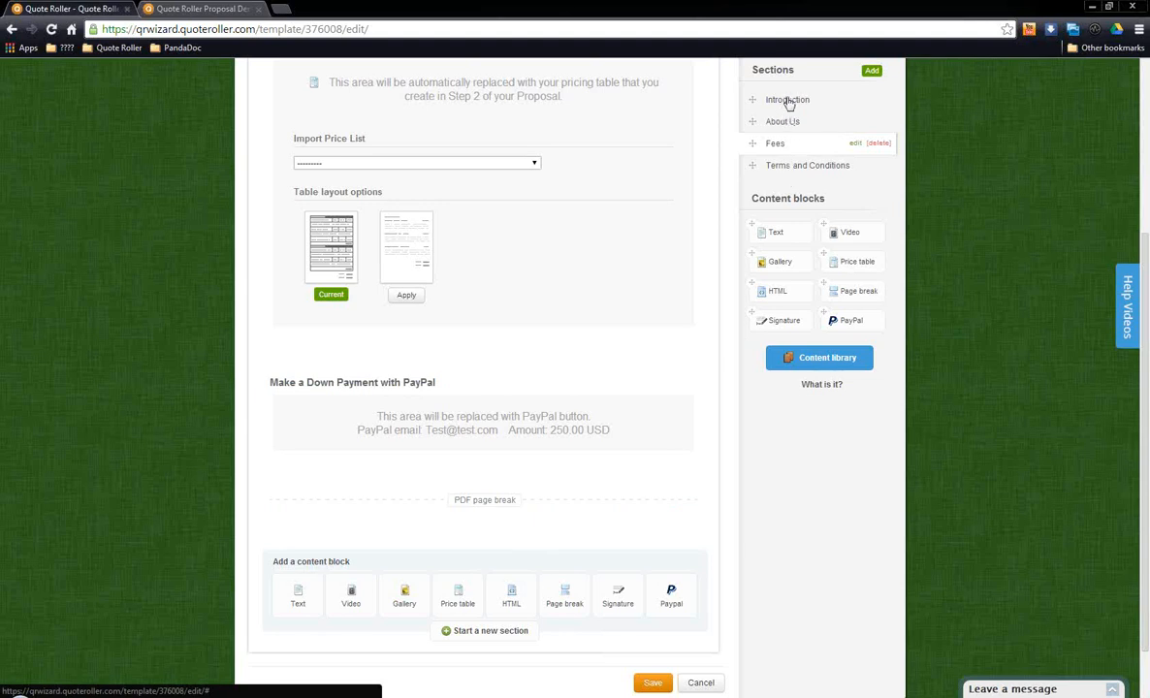
{"action": "scroll", "coordinate": [711, 450], "scroll_direction": "down", "scroll_amount": 2}
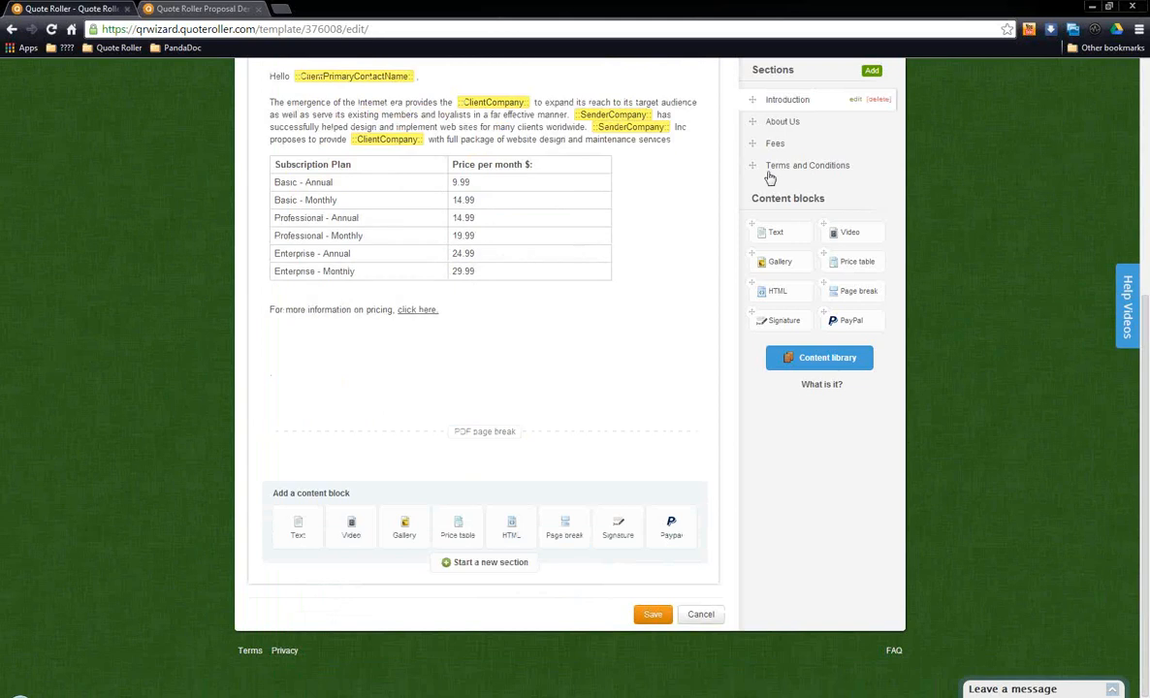
{"action": "left_click", "coordinate": [781, 120]}
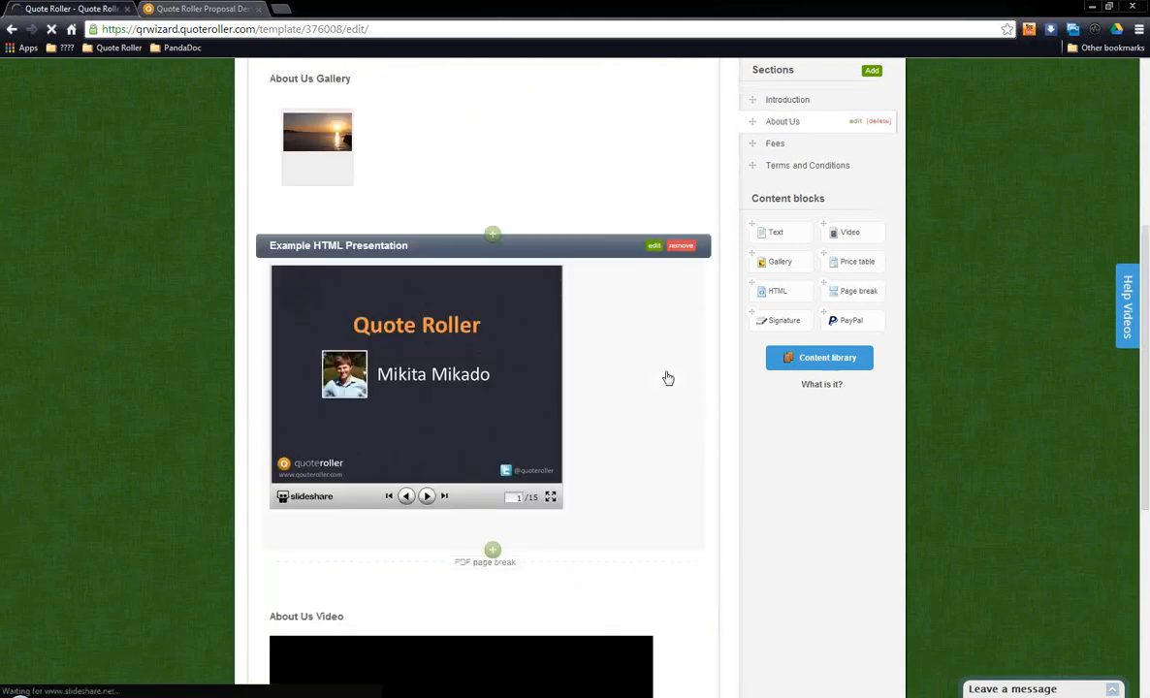
{"action": "scroll", "coordinate": [668, 378], "scroll_direction": "down", "scroll_amount": 4}
{"action": "scroll", "coordinate": [731, 360], "scroll_direction": "up", "scroll_amount": 1}
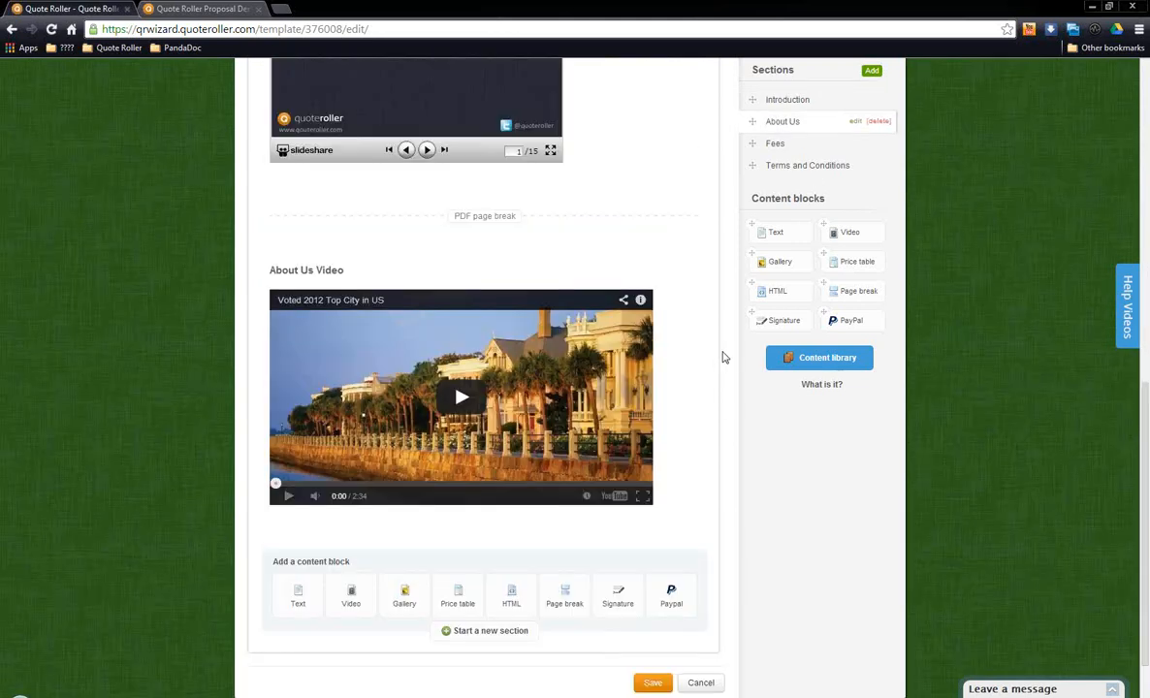
{"action": "scroll", "coordinate": [722, 358], "scroll_direction": "up", "scroll_amount": 1}
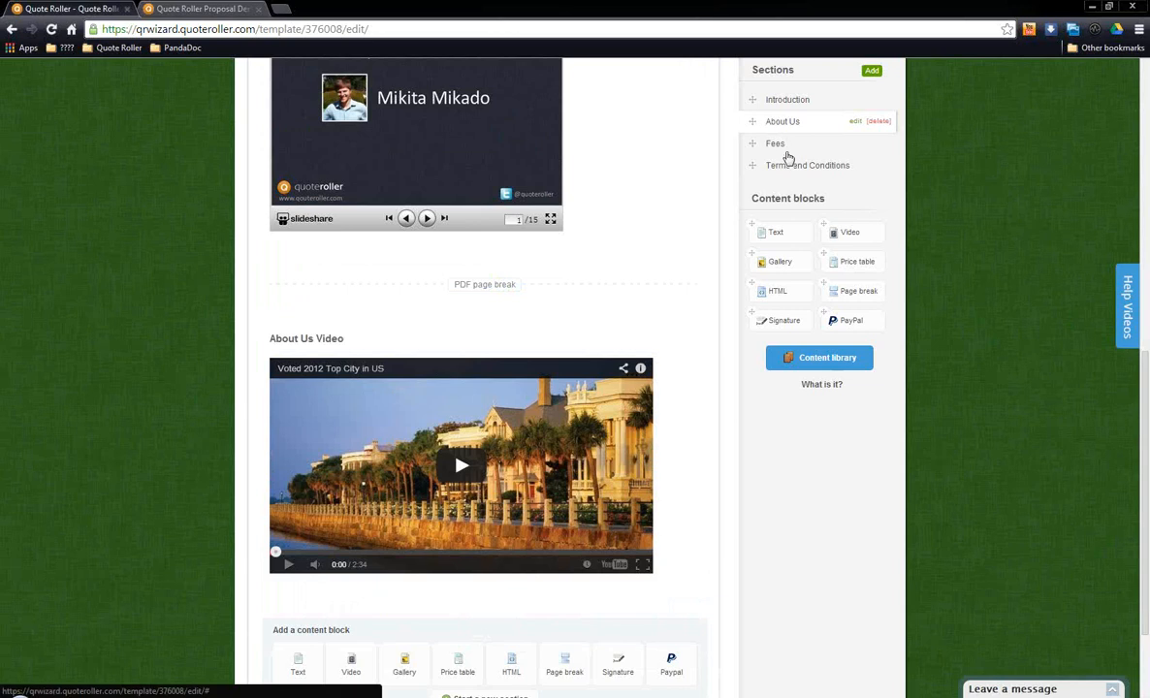
Step: Revisit the Fees section, open Terms and Conditions, and examine its payment terms and Signature block
{"action": "left_click", "coordinate": [785, 148]}
{"action": "left_click", "coordinate": [801, 167]}
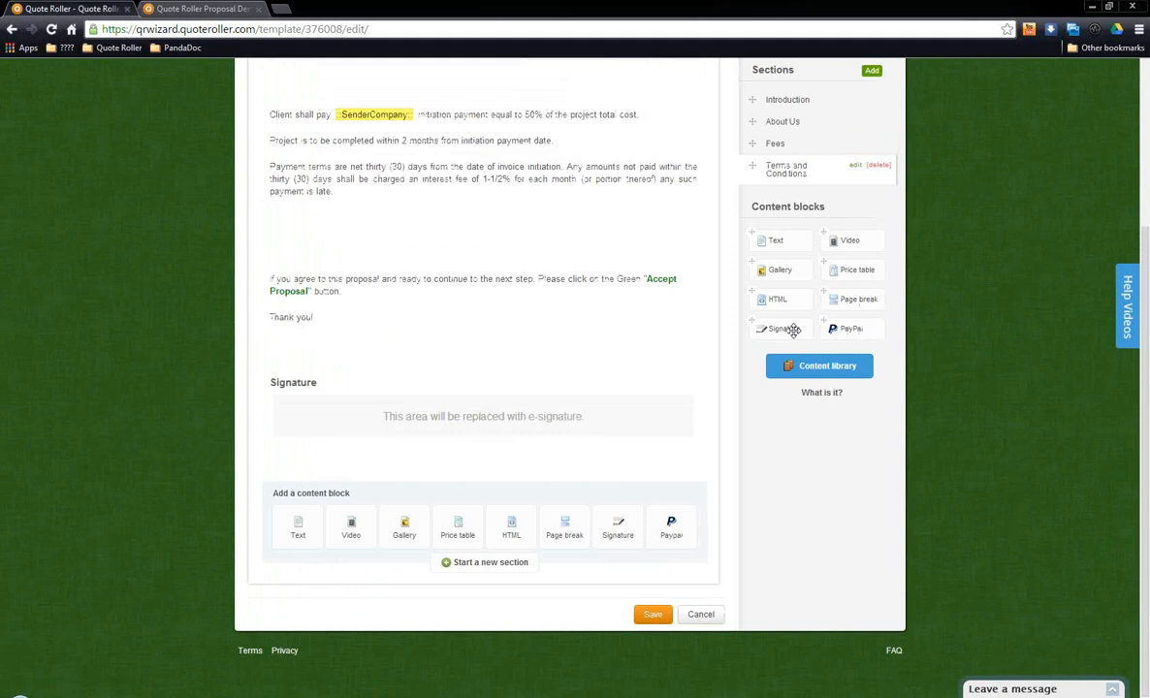
{"action": "mouse_move", "coordinate": [793, 330]}
{"action": "left_mouse_down"}
{"action": "mouse_move", "coordinate": [665, 352]}
{"action": "mouse_move", "coordinate": [579, 421]}
{"action": "mouse_move", "coordinate": [731, 365]}
{"action": "mouse_move", "coordinate": [772, 328]}
{"action": "left_mouse_up"}
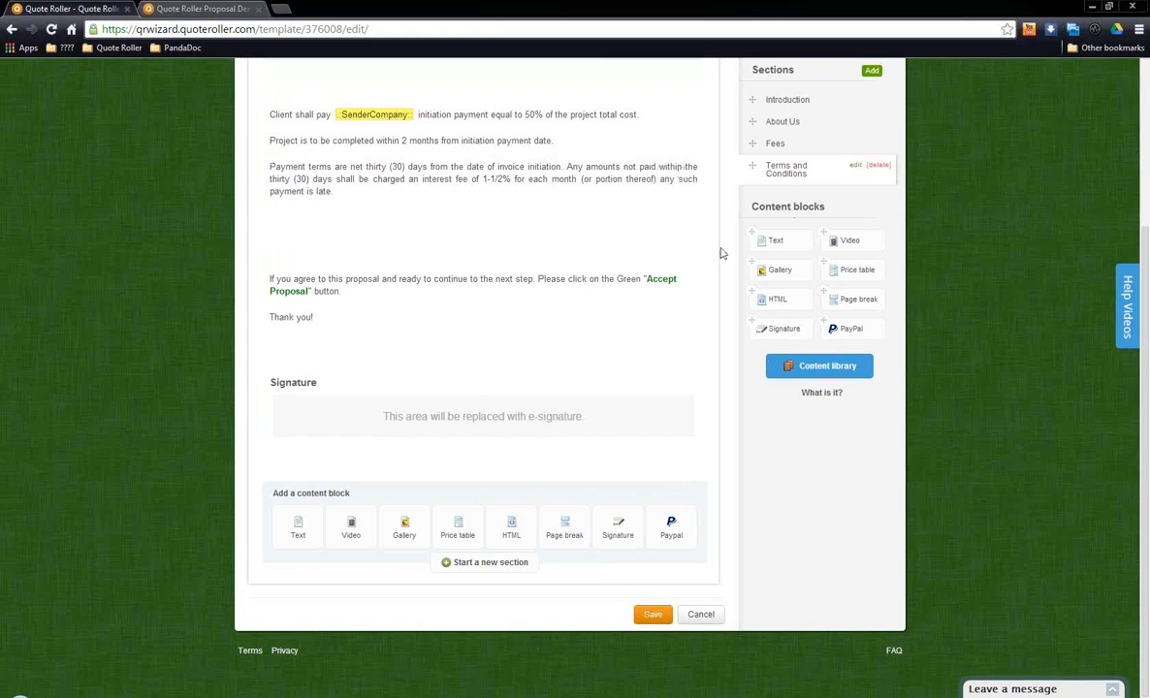
{"action": "scroll", "coordinate": [717, 254], "scroll_direction": "up", "scroll_amount": 1}
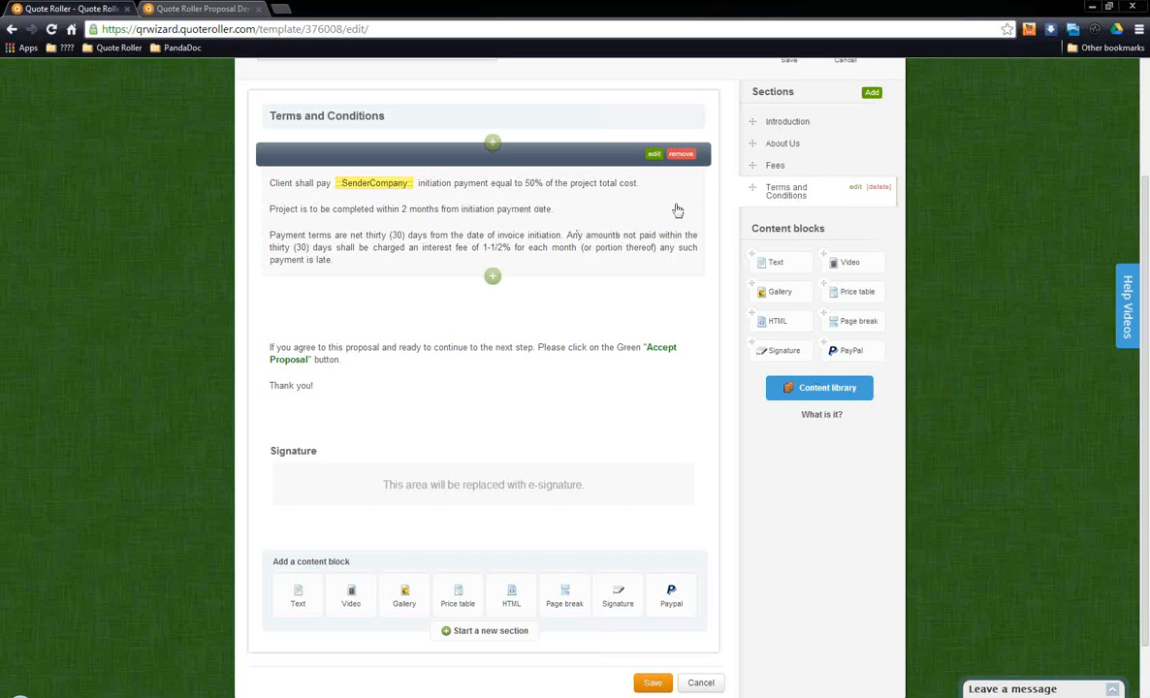
Step: Open the Introduction section's Overview block for editing, add it to the content library, and display the library's text items
{"action": "left_click", "coordinate": [766, 123]}
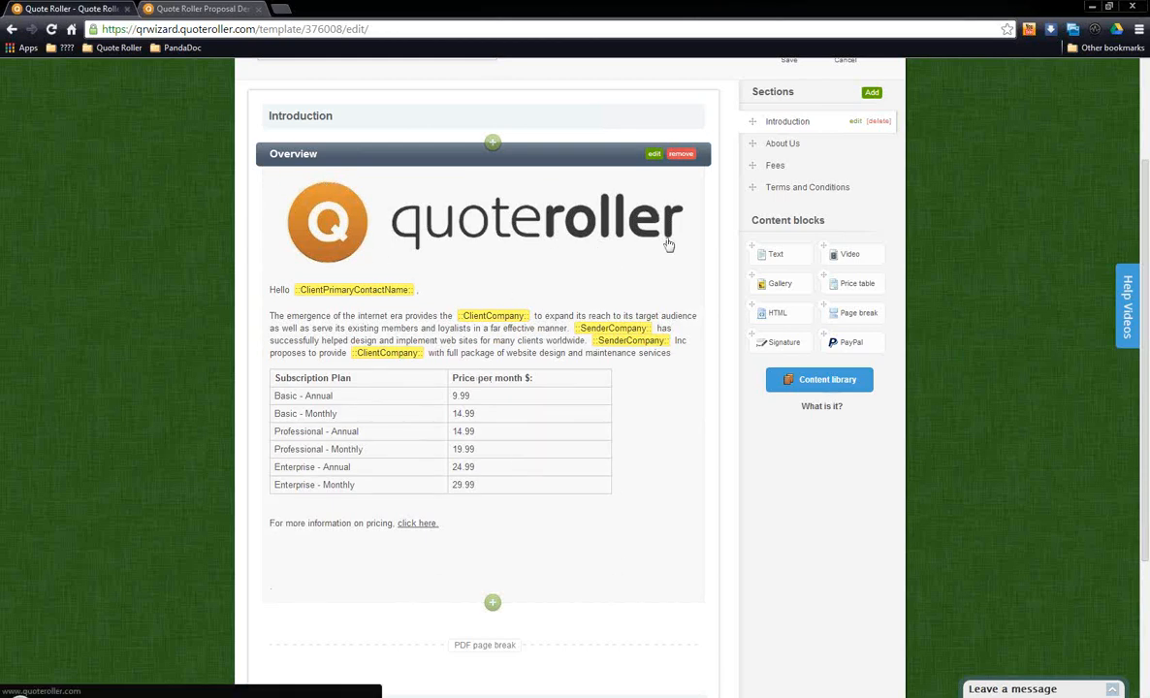
{"action": "left_click", "coordinate": [654, 153]}
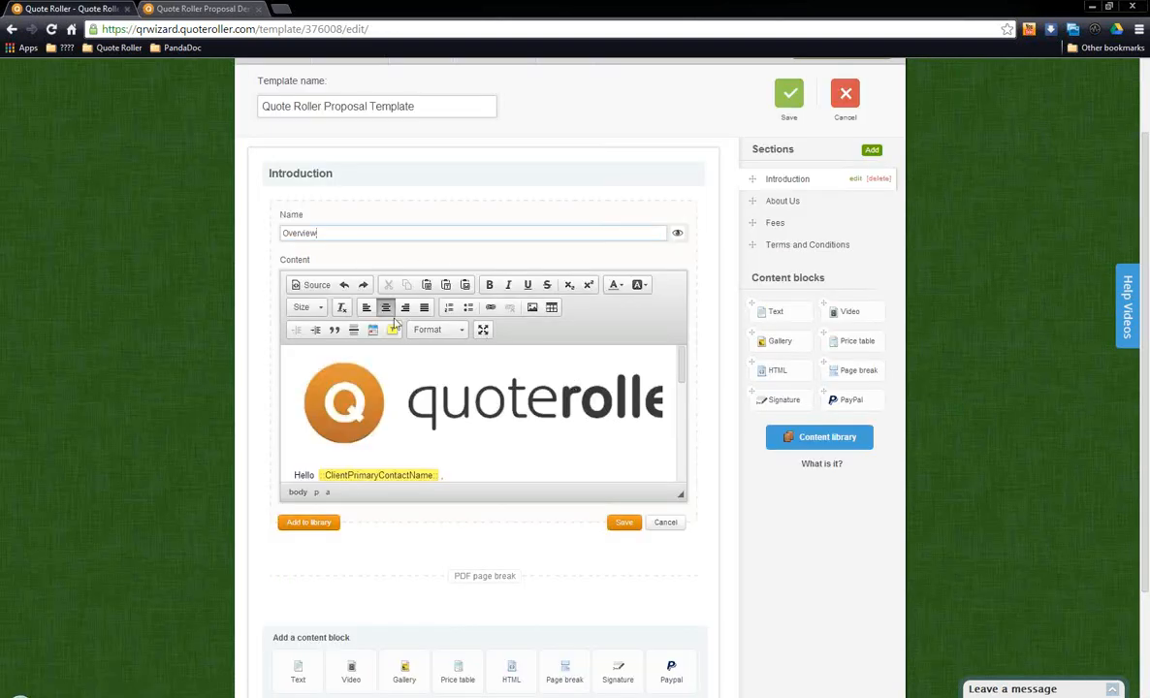
{"action": "left_click", "coordinate": [313, 525]}
{"action": "left_click", "coordinate": [797, 445]}
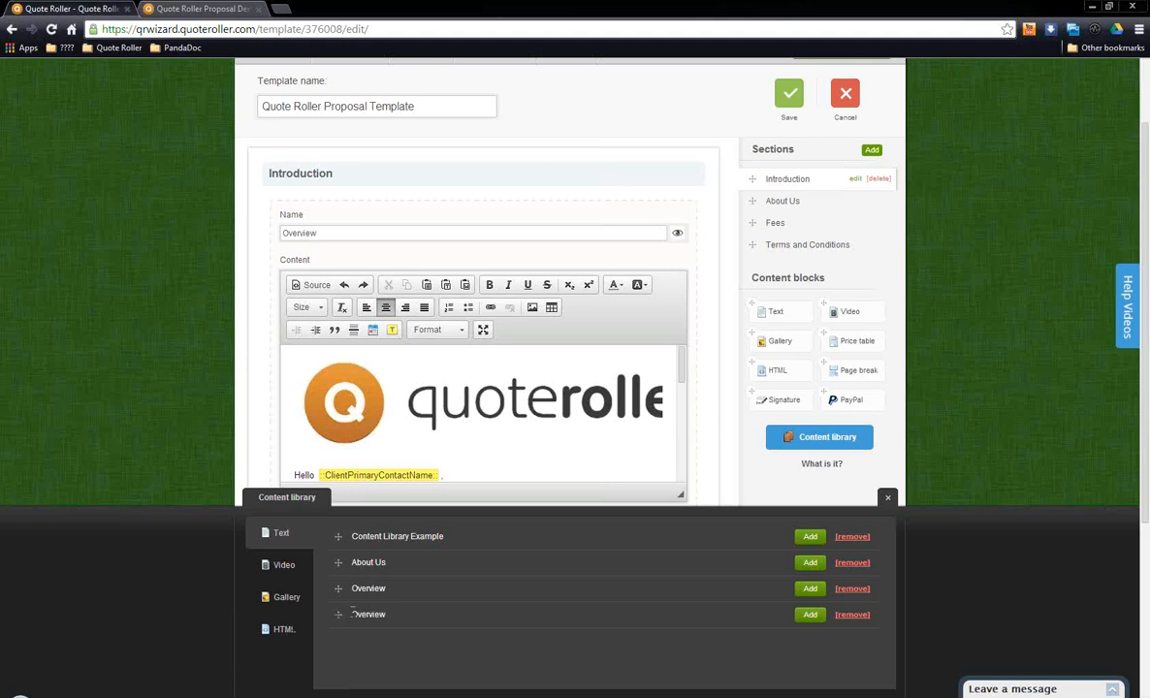
Step: Locate the last Overview item among the content library's text items and close the library
{"action": "double_click", "coordinate": [369, 615]}
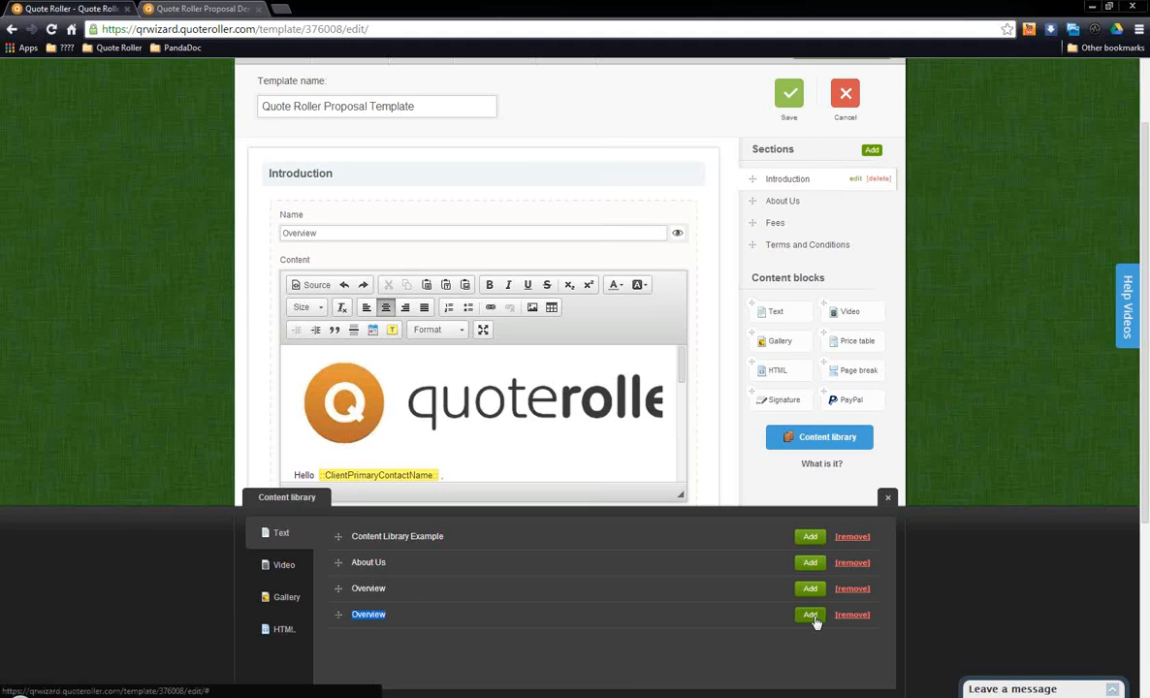
{"action": "left_click", "coordinate": [891, 499]}
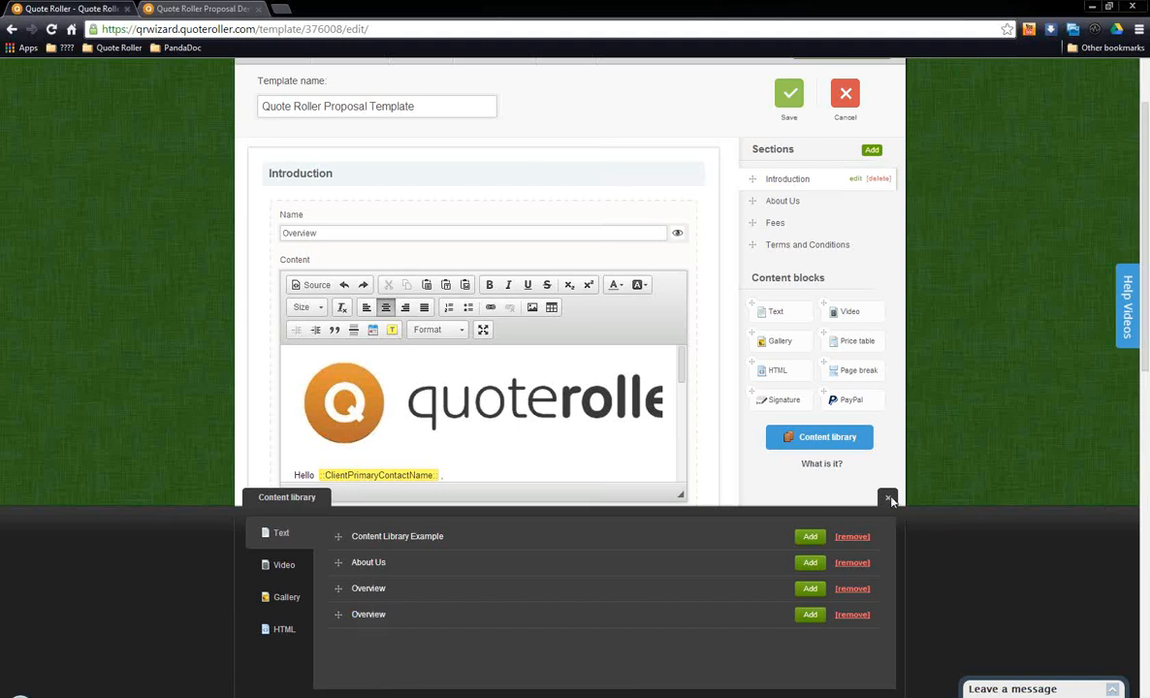
{"action": "left_click", "coordinate": [889, 499]}
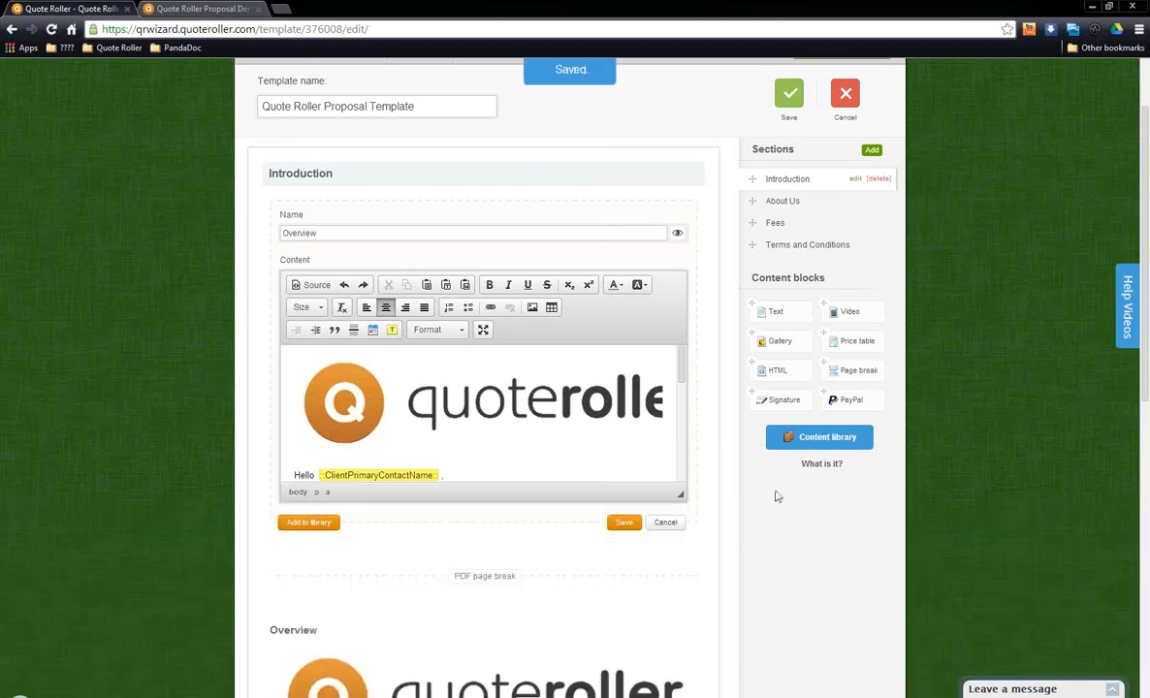
Step: Try to remove the second Overview block below the Introduction section's PDF page break, and leave template editing
{"action": "scroll", "coordinate": [719, 488], "scroll_direction": "down", "scroll_amount": 3}
{"action": "scroll", "coordinate": [684, 484], "scroll_direction": "down", "scroll_amount": 2}
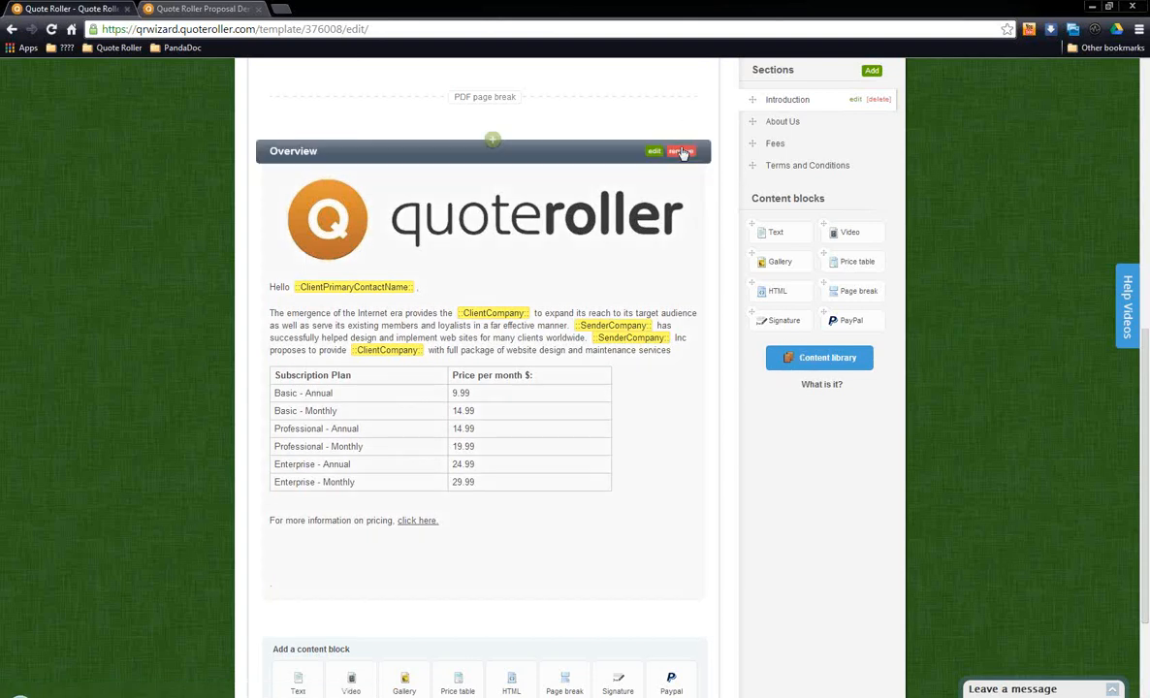
{"action": "left_click", "coordinate": [679, 151]}
{"action": "left_click", "coordinate": [601, 116]}
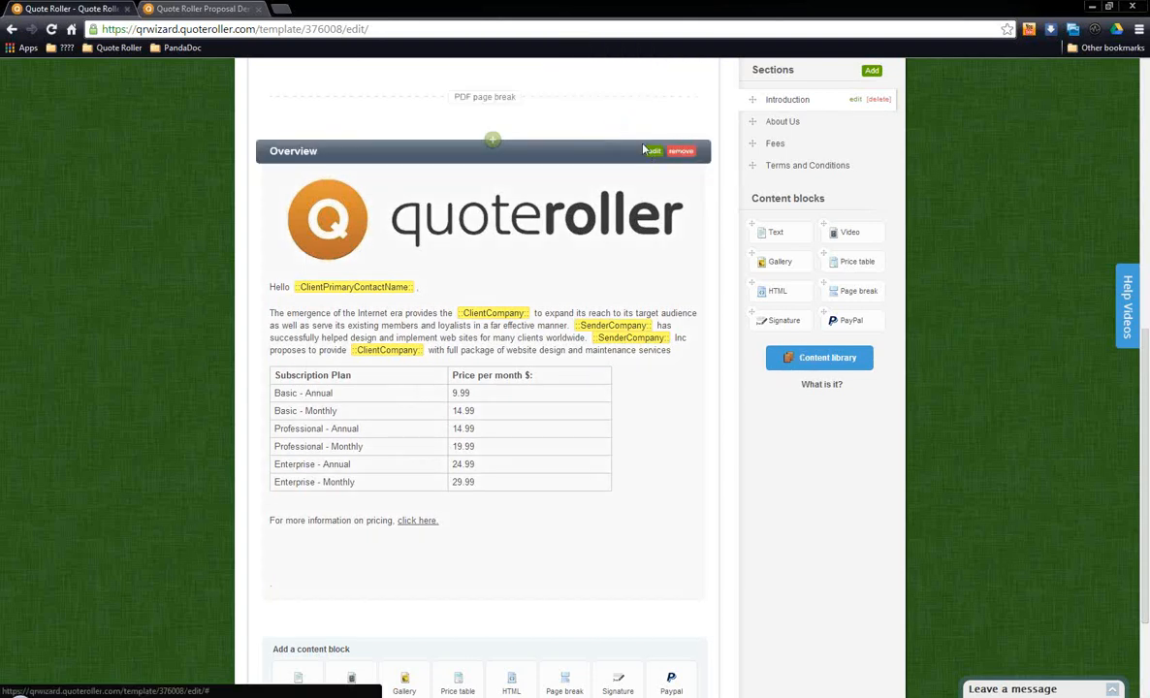
{"action": "left_click", "coordinate": [846, 197]}
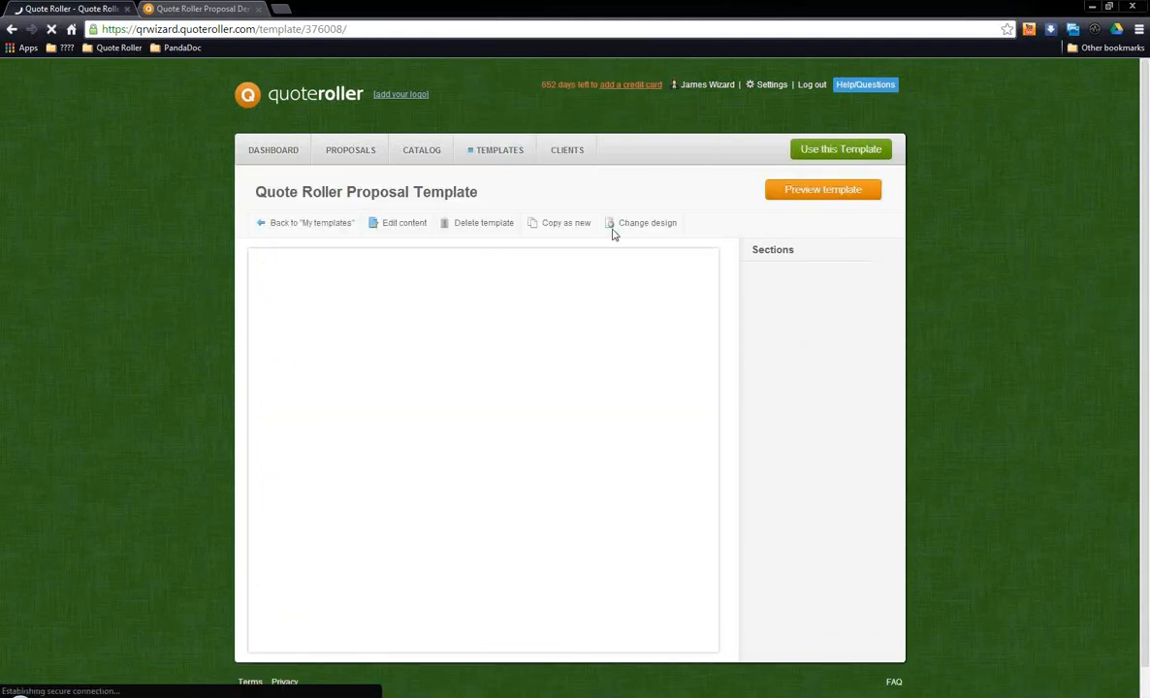
Step: Open the template's design editor from the Urban 2 design and set the web theme to Classic view
{"action": "mouse_move", "coordinate": [640, 225]}
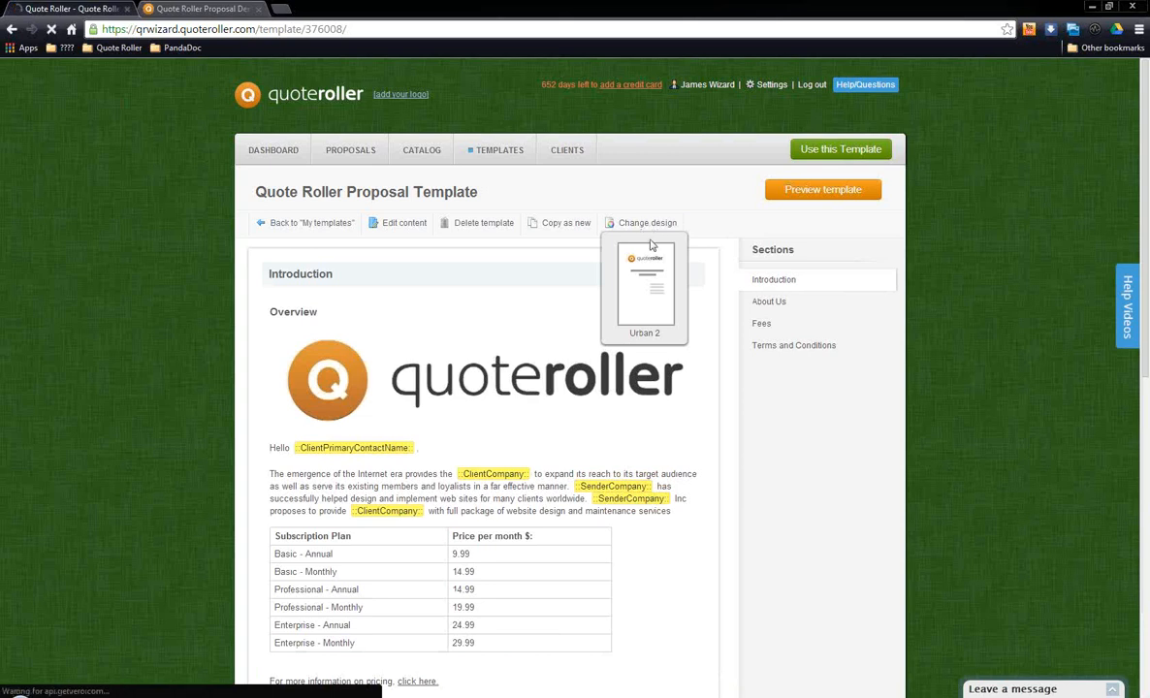
{"action": "left_click", "coordinate": [645, 286]}
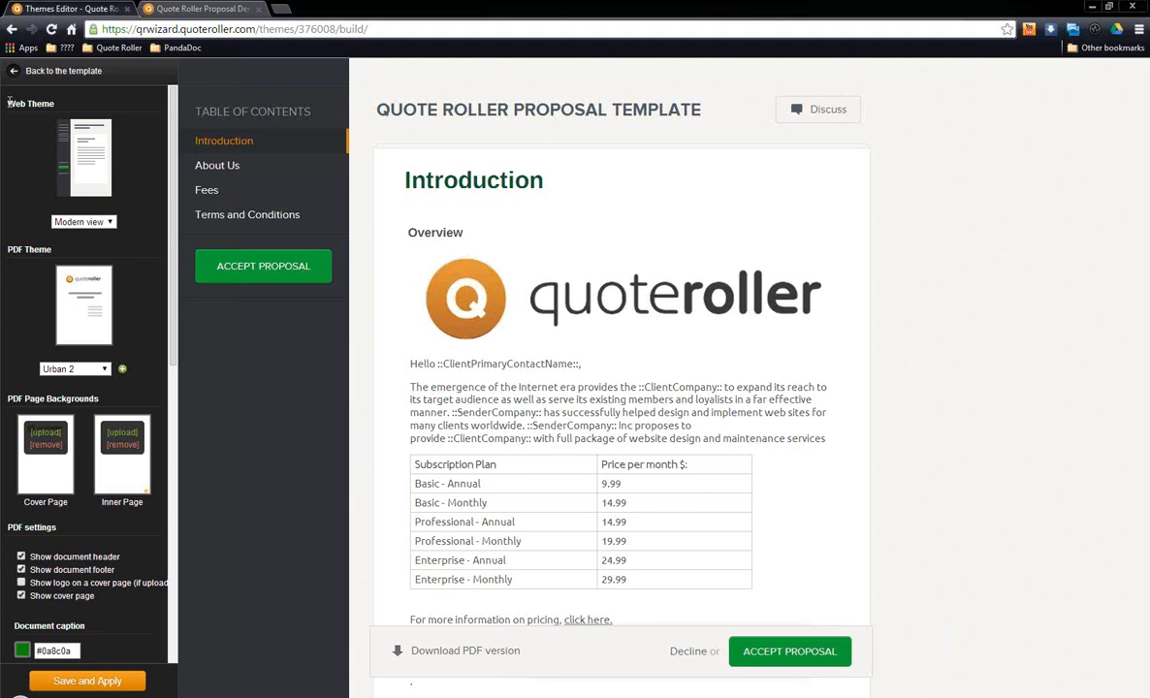
{"action": "left_click_drag", "start_coordinate": [8, 98], "coordinate": [52, 100]}
{"action": "left_click", "coordinate": [101, 223]}
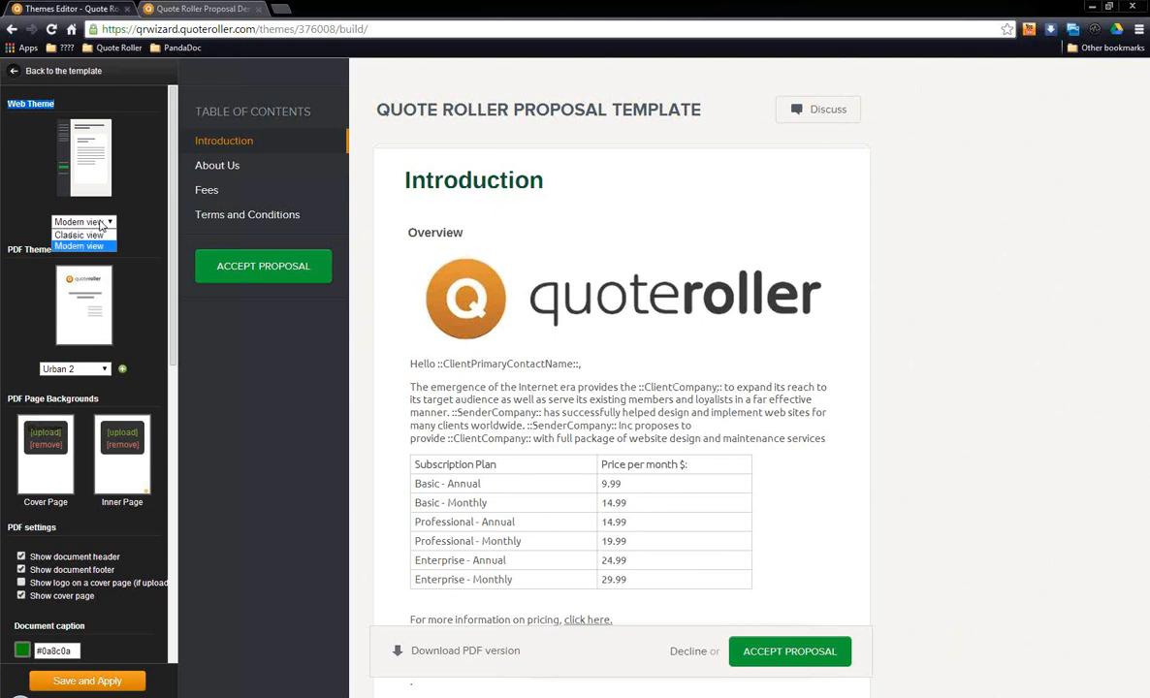
{"action": "left_click", "coordinate": [78, 234]}
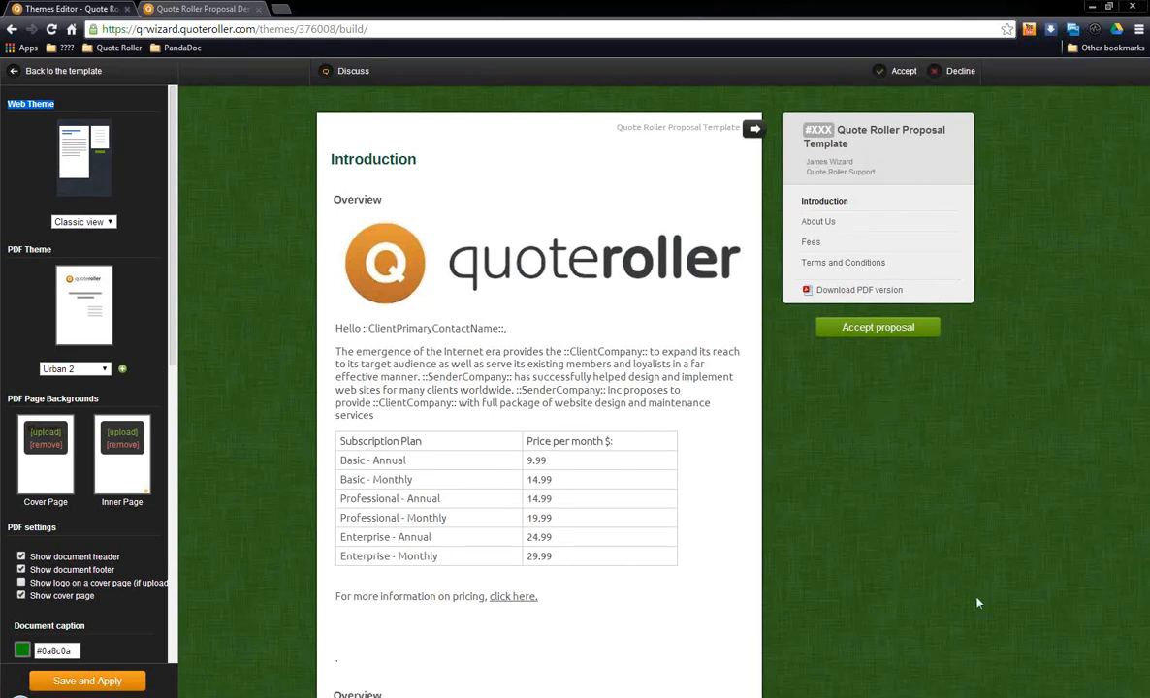
Step: Set the web theme to Modern view and look over the available web theme options
{"action": "left_click", "coordinate": [108, 222]}
{"action": "left_click", "coordinate": [79, 245]}
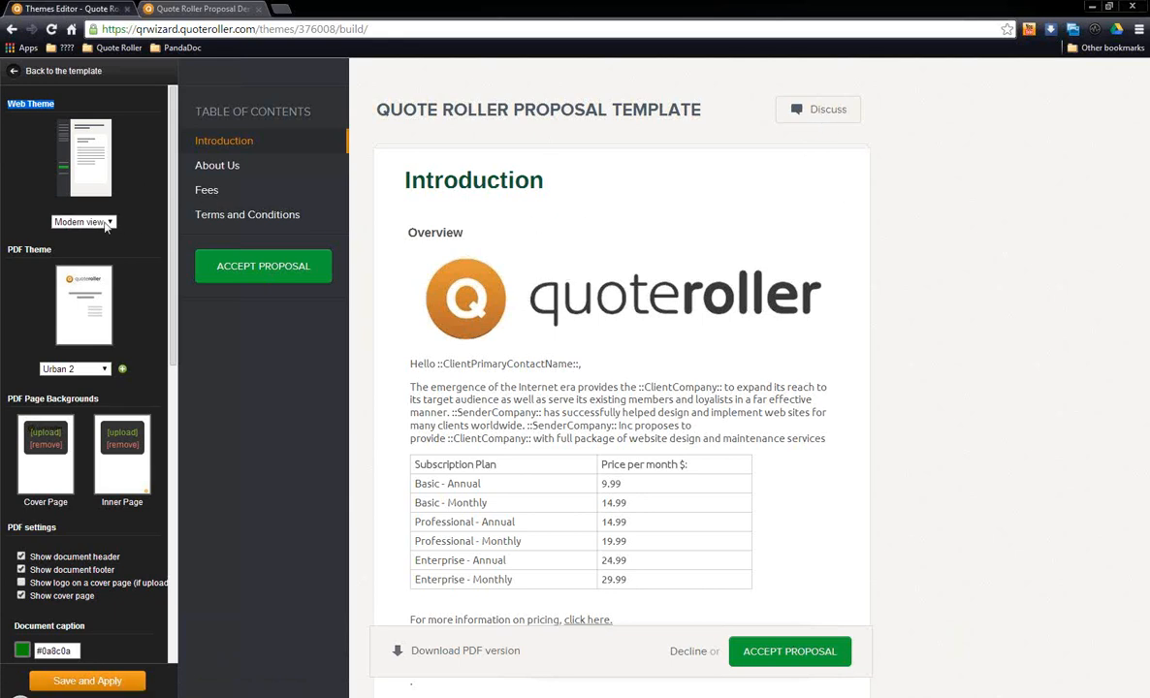
{"action": "left_click", "coordinate": [107, 223]}
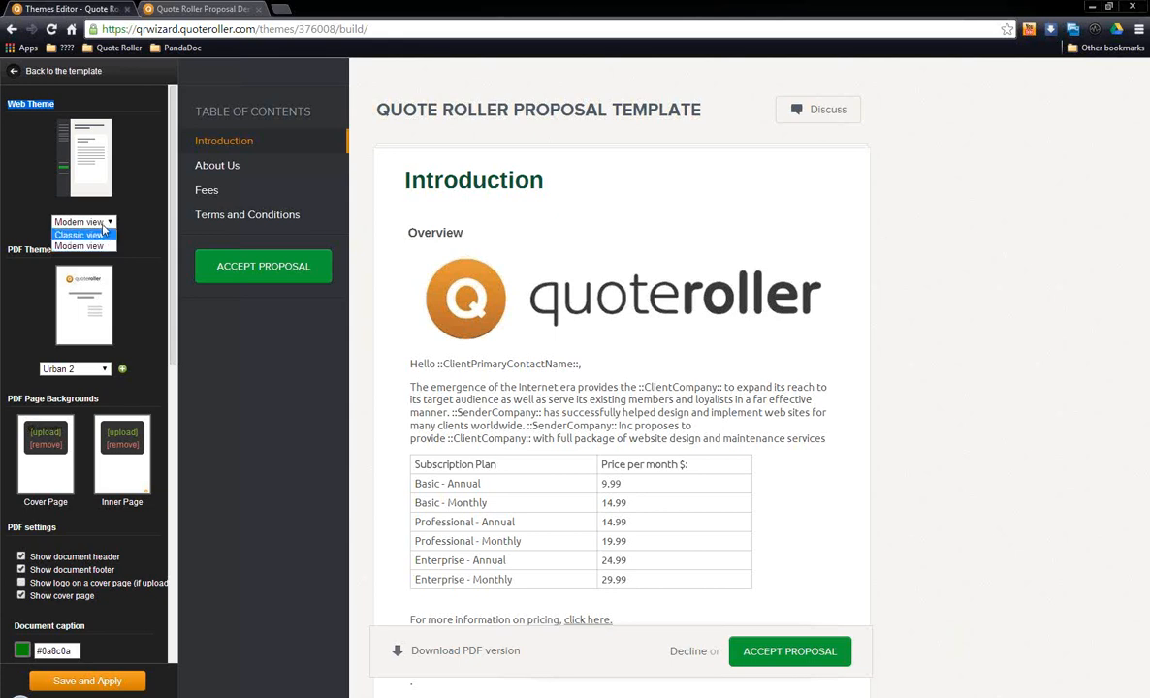
{"action": "left_click", "coordinate": [107, 223]}
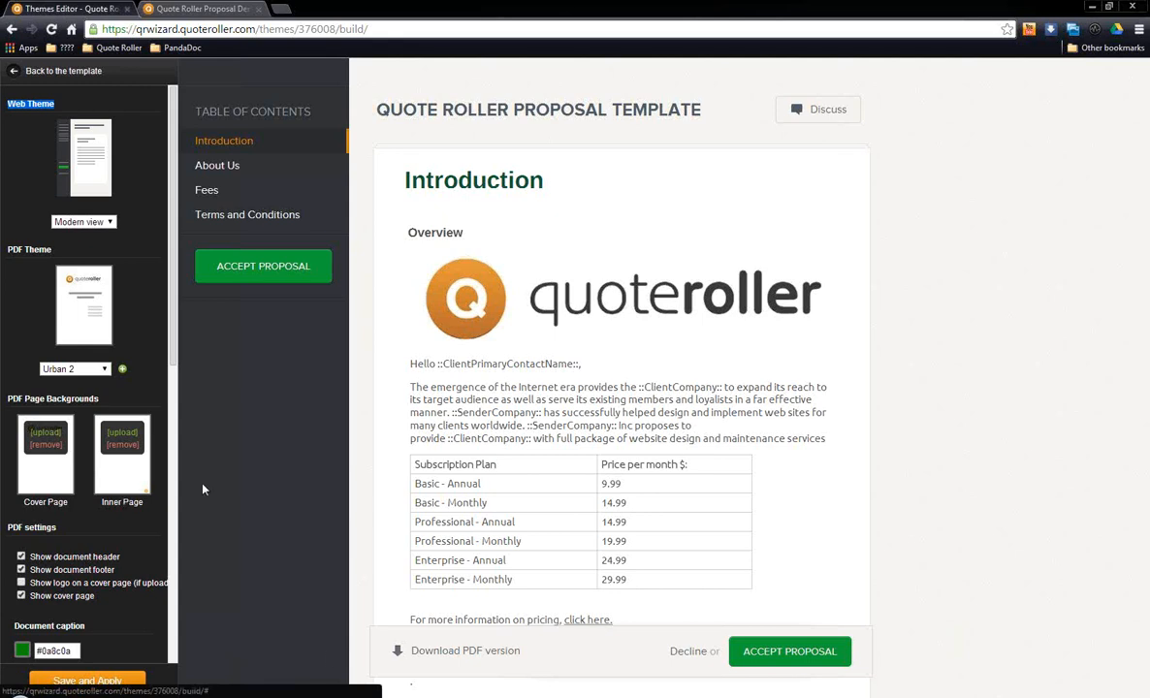
Step: Switch to Quote Roller Proposal Demo.pdf in Adobe Reader and go to its cover page
{"action": "mouse_move", "coordinate": [274, 697]}
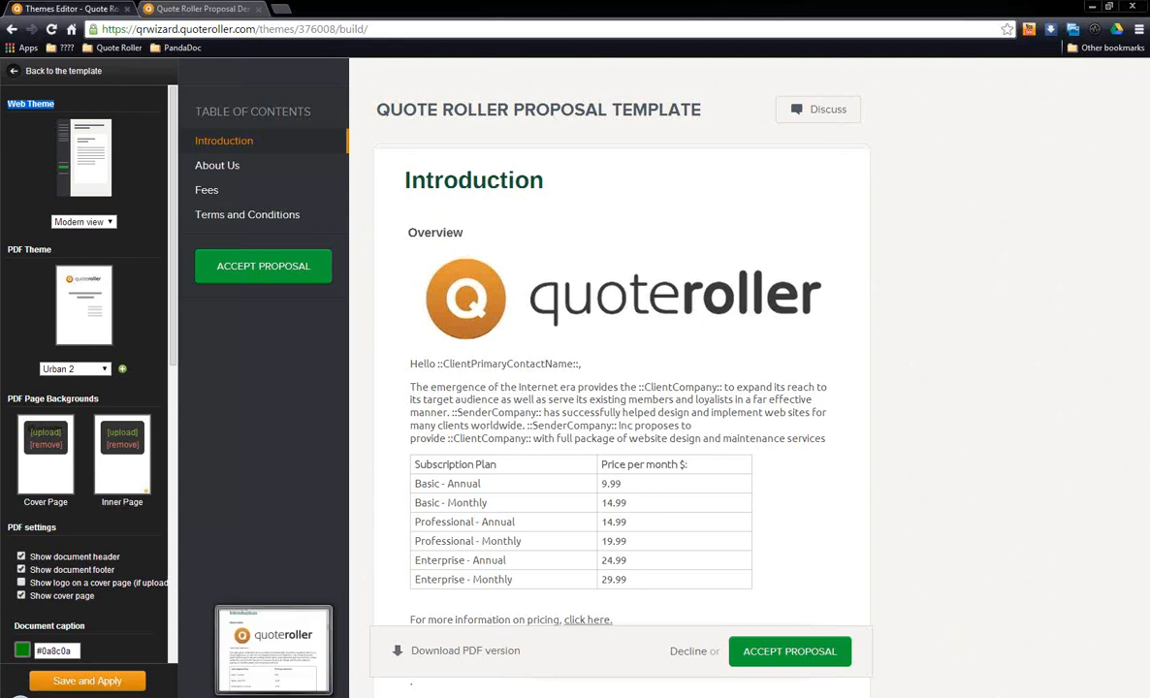
{"action": "left_click", "coordinate": [274, 649]}
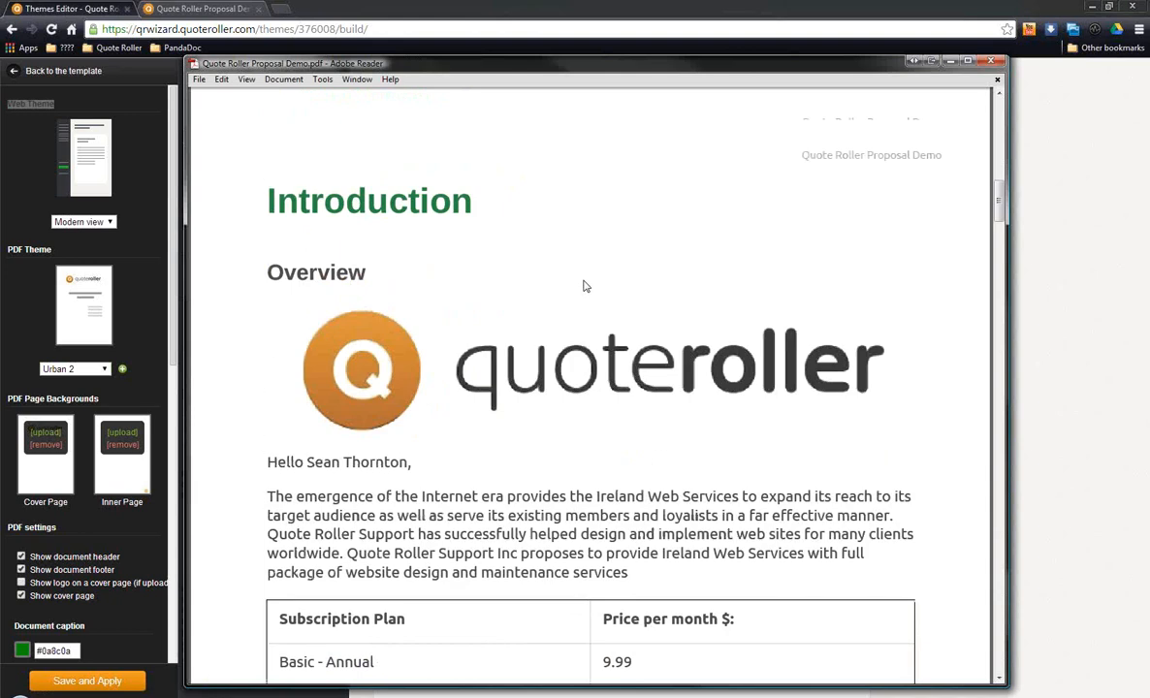
{"action": "scroll", "coordinate": [586, 286], "scroll_direction": "up", "scroll_amount": 1}
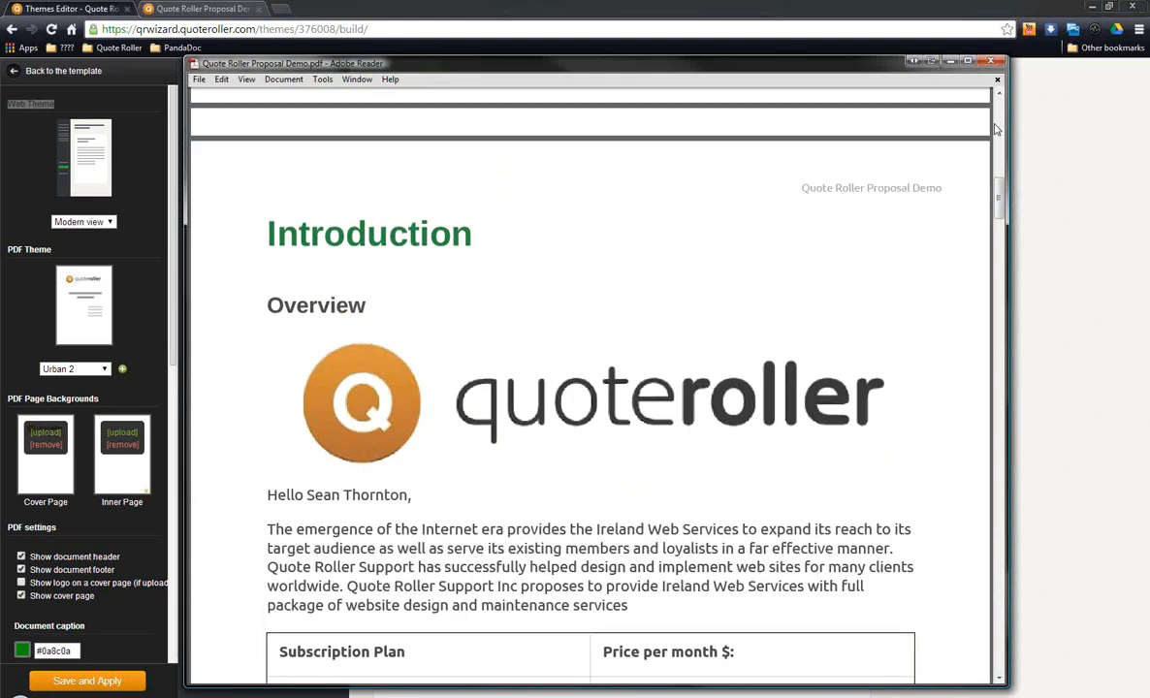
{"action": "scroll", "coordinate": [996, 129], "scroll_direction": "up", "scroll_amount": 5}
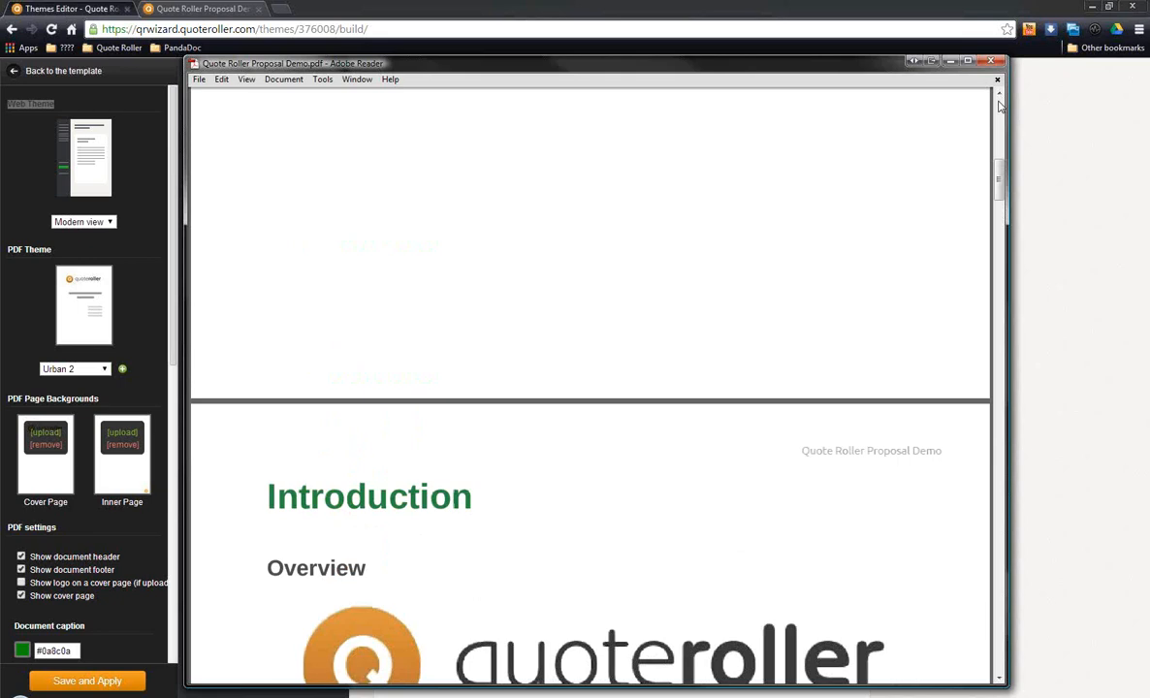
{"action": "scroll", "coordinate": [1000, 104], "scroll_direction": "up", "scroll_amount": 2}
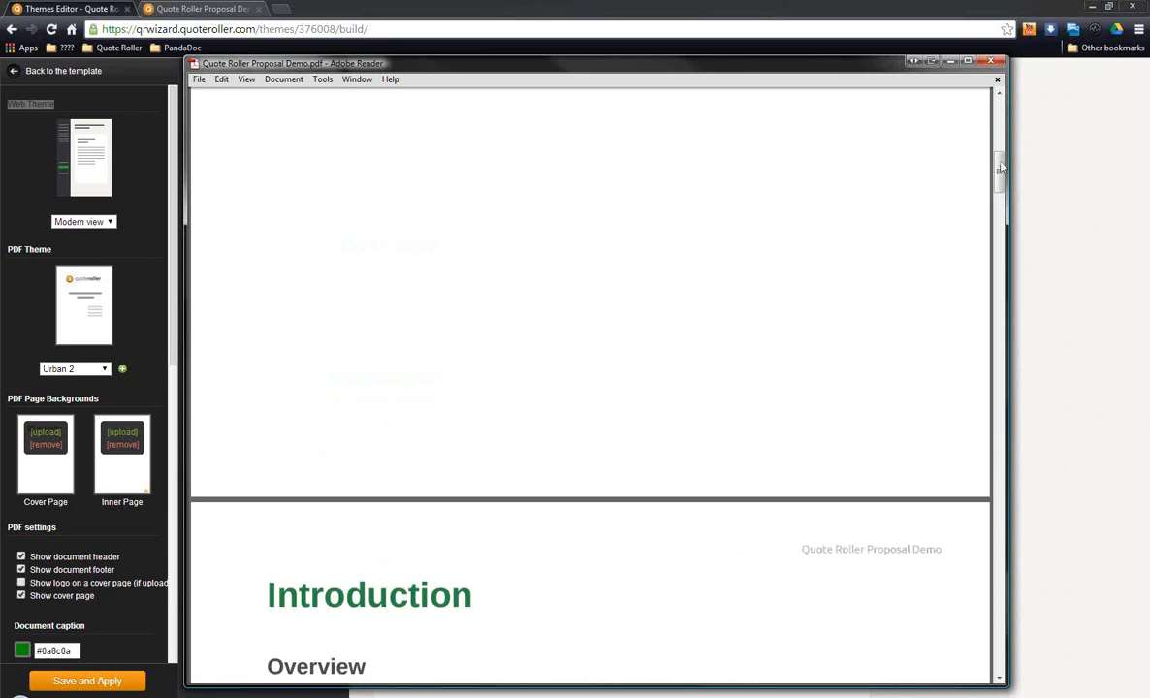
{"action": "left_click_drag", "start_coordinate": [1001, 169], "coordinate": [1001, 126]}
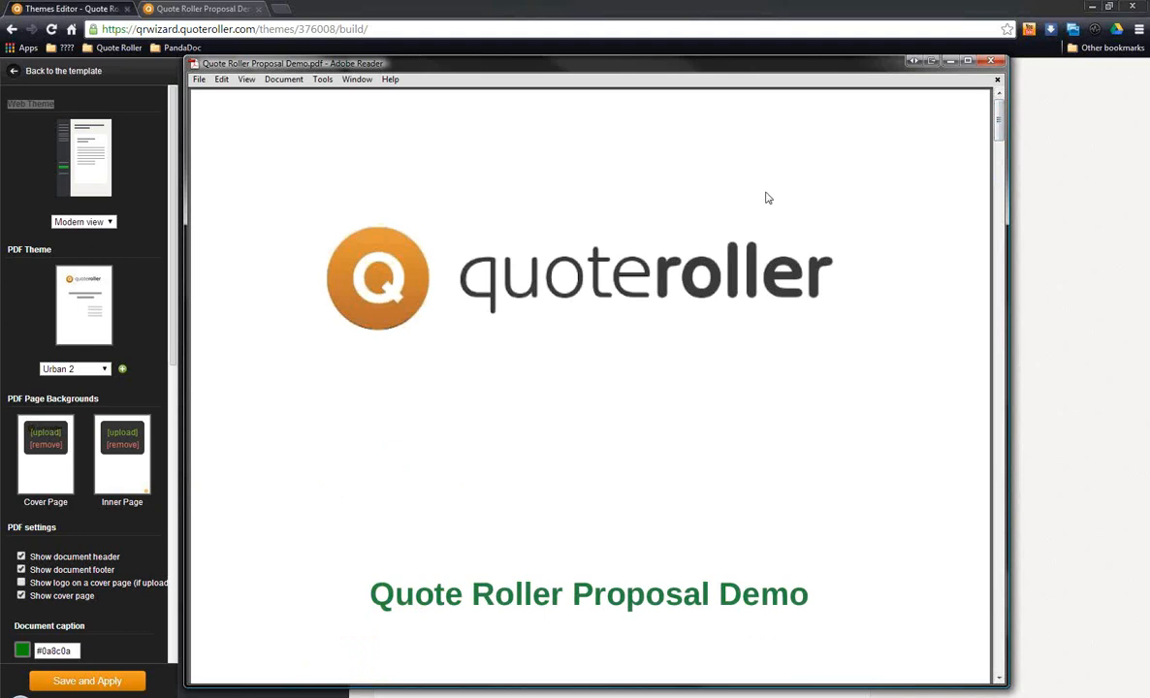
Step: Examine the PDF cover page's logo, proposal title, and Prepared For and Created By details
{"action": "scroll", "coordinate": [528, 240], "scroll_direction": "down", "scroll_amount": 1}
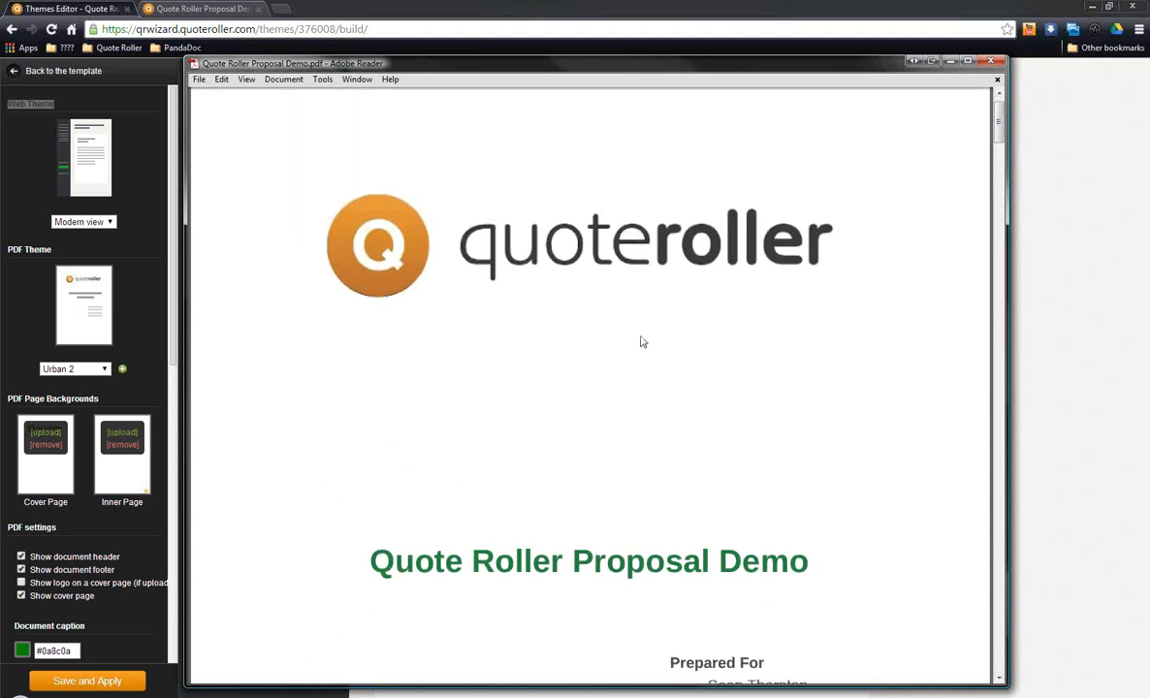
{"action": "scroll", "coordinate": [642, 341], "scroll_direction": "down", "scroll_amount": 3}
{"action": "left_click_drag", "start_coordinate": [364, 429], "coordinate": [824, 441]}
{"action": "left_click", "coordinate": [829, 456]}
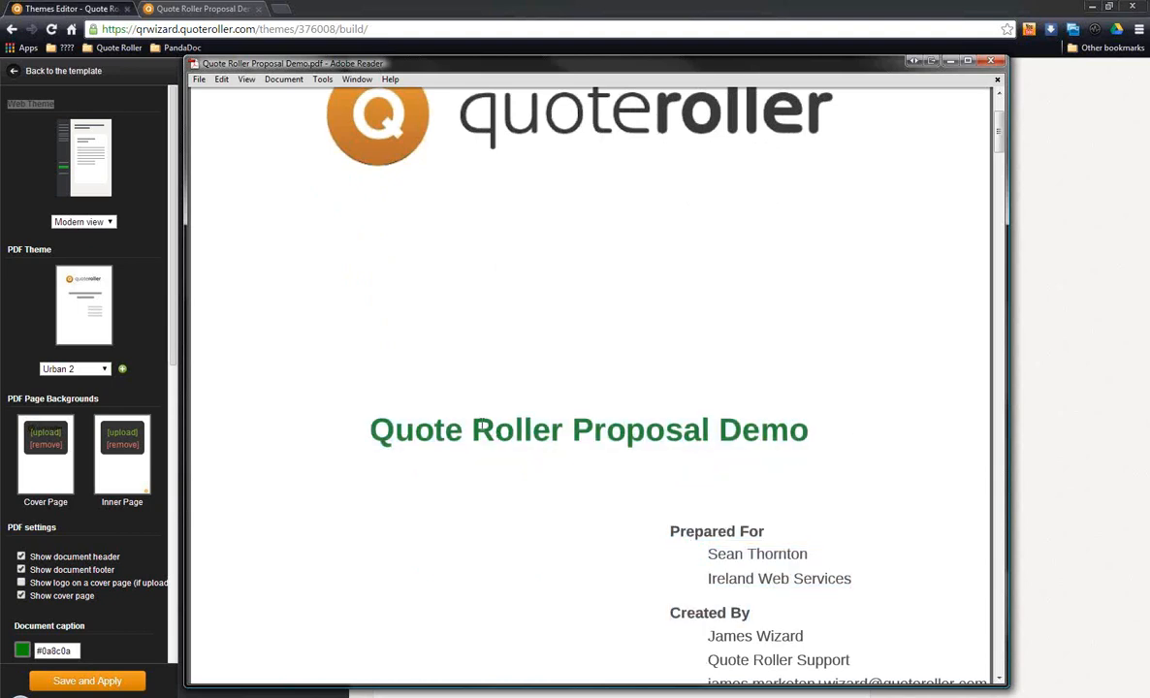
{"action": "left_click_drag", "start_coordinate": [371, 428], "coordinate": [916, 456]}
{"action": "left_click", "coordinate": [912, 455]}
{"action": "scroll", "coordinate": [782, 441], "scroll_direction": "down", "scroll_amount": 2}
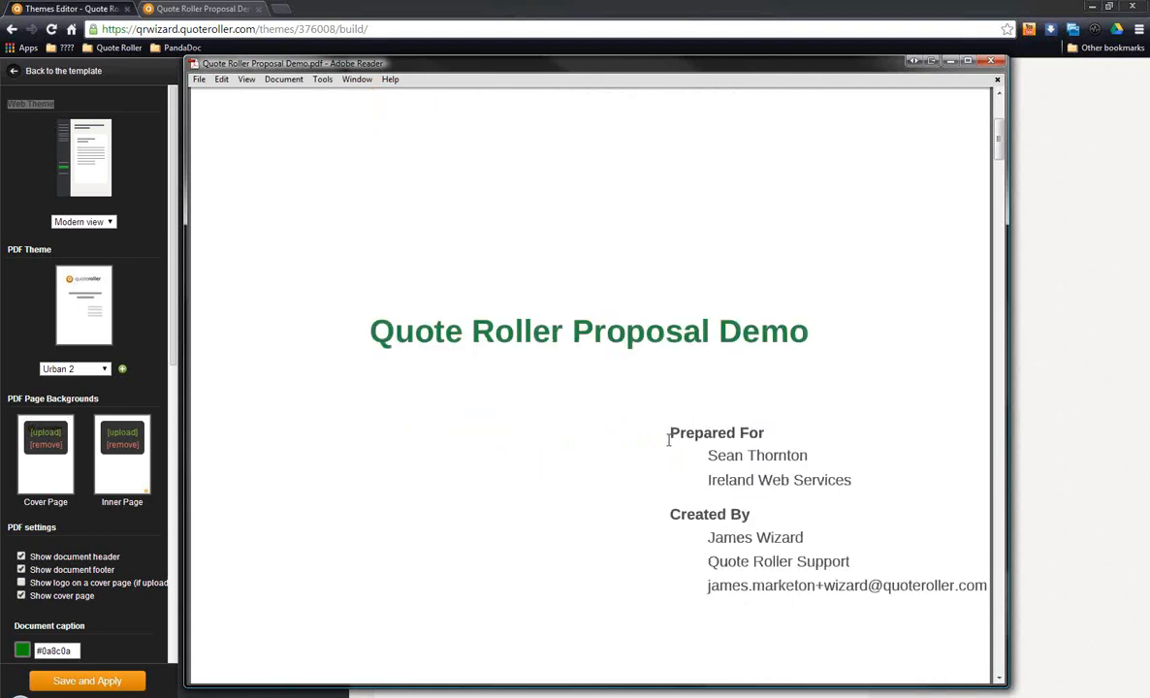
{"action": "left_click_drag", "start_coordinate": [668, 432], "coordinate": [765, 434]}
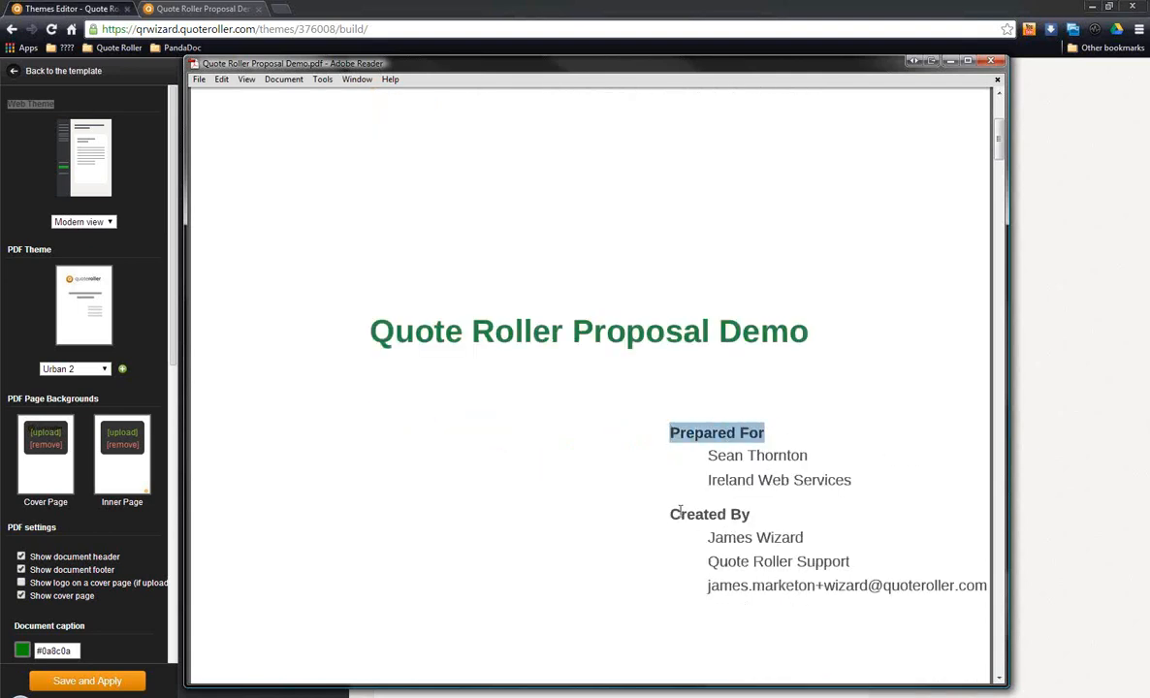
{"action": "left_click", "coordinate": [793, 488]}
Step: Review the PDF's Introduction page from its header to the footer logo, and return to the design editor
{"action": "scroll", "coordinate": [805, 543], "scroll_direction": "down", "scroll_amount": 4}
{"action": "scroll", "coordinate": [795, 493], "scroll_direction": "down", "scroll_amount": 5}
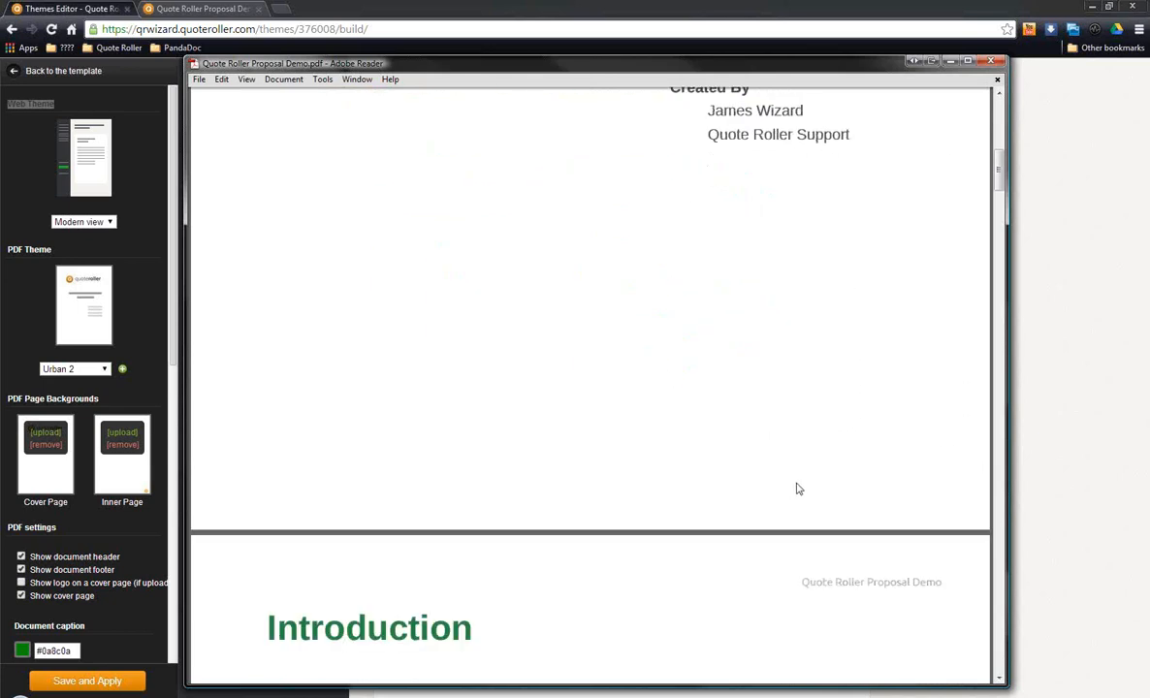
{"action": "scroll", "coordinate": [799, 487], "scroll_direction": "down", "scroll_amount": 1}
{"action": "scroll", "coordinate": [799, 488], "scroll_direction": "down", "scroll_amount": 20}
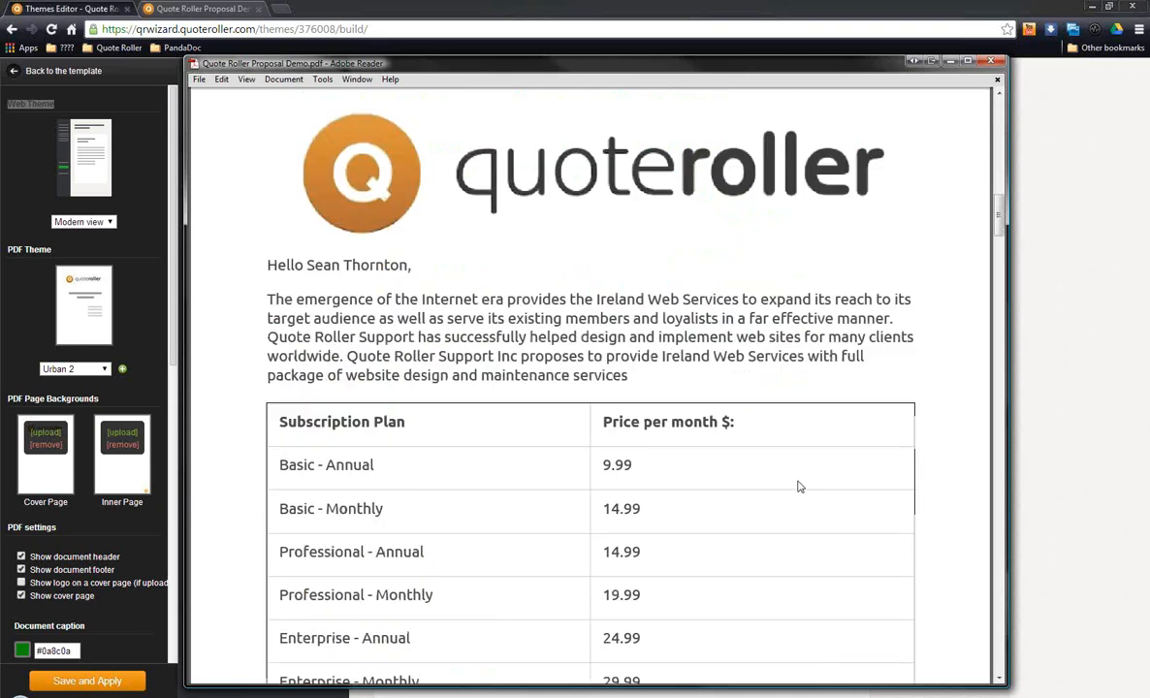
{"action": "scroll", "coordinate": [799, 486], "scroll_direction": "down", "scroll_amount": 5}
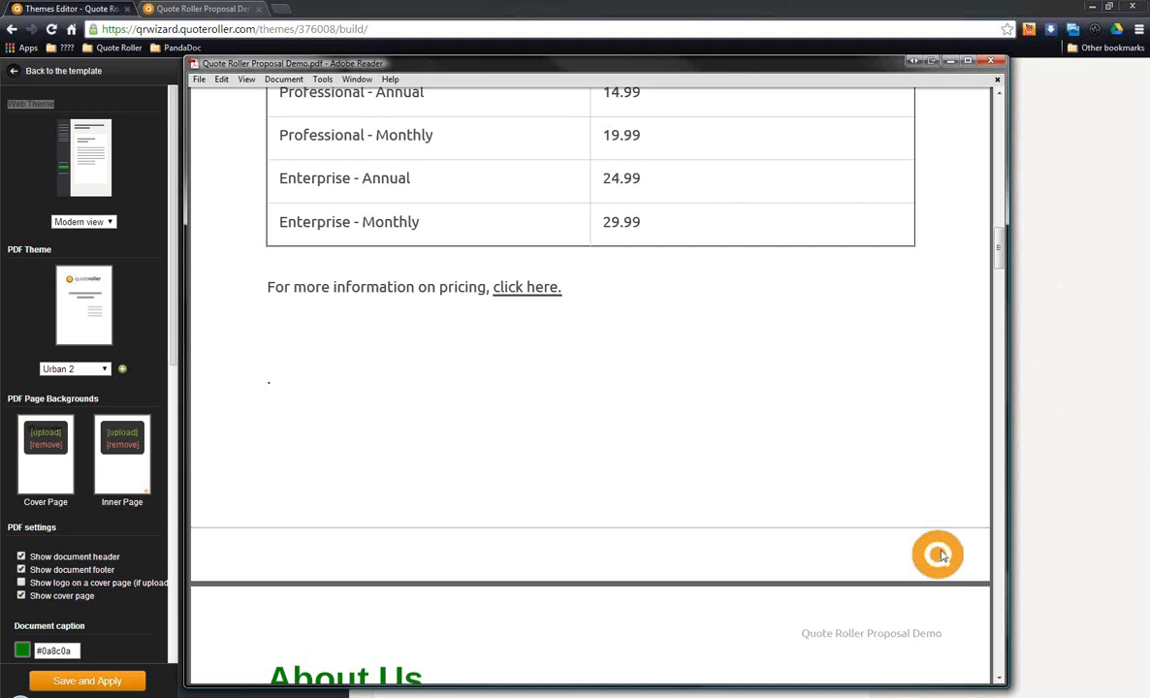
{"action": "left_click", "coordinate": [876, 52]}
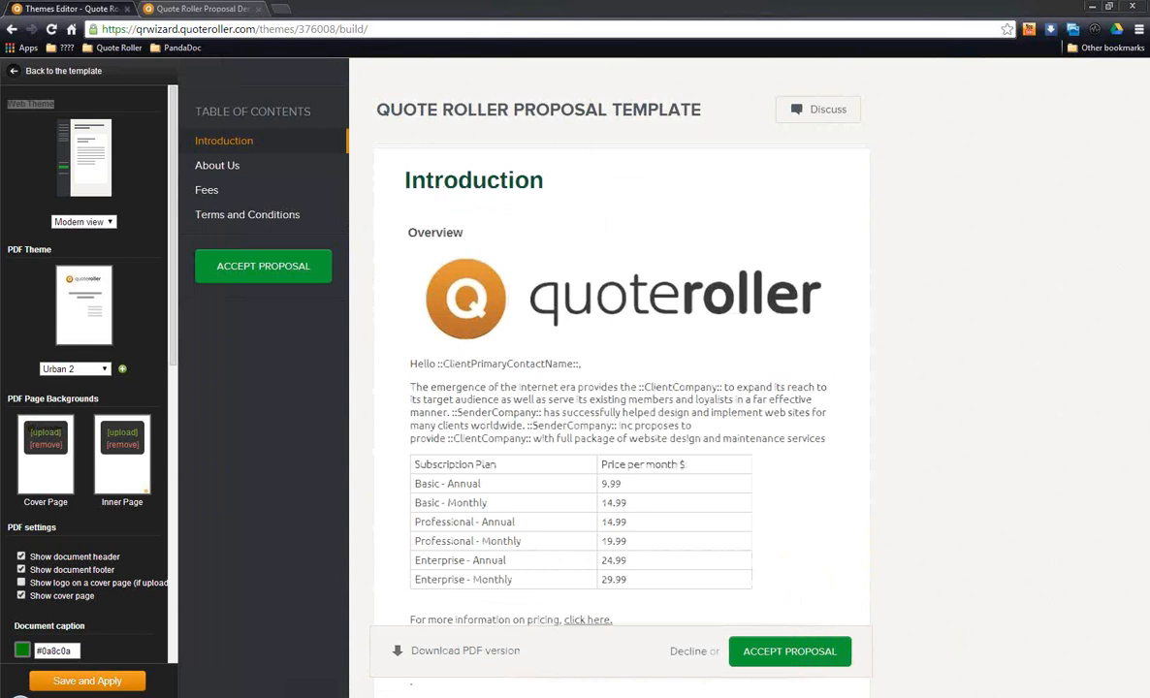
Step: Switch to Windows Photo Gallery to examine the blank cover page's layout and pixel dimensions, and close the image
{"action": "key", "text": "alt+Tab"}
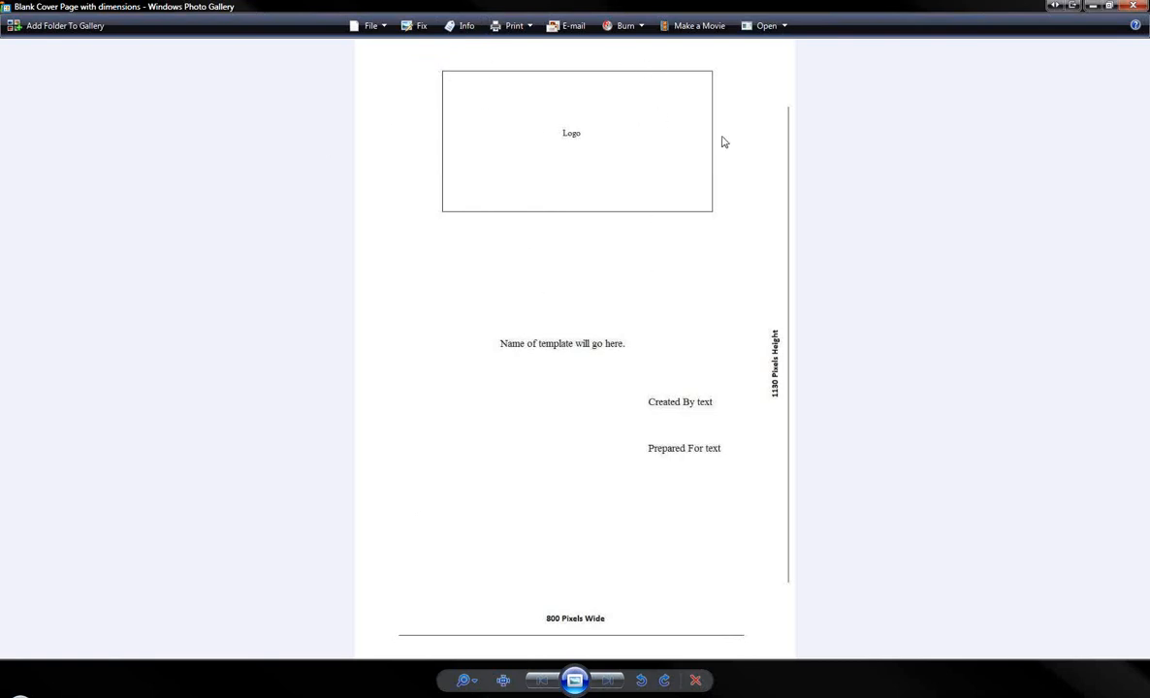
{"action": "left_click", "coordinate": [1132, 6]}
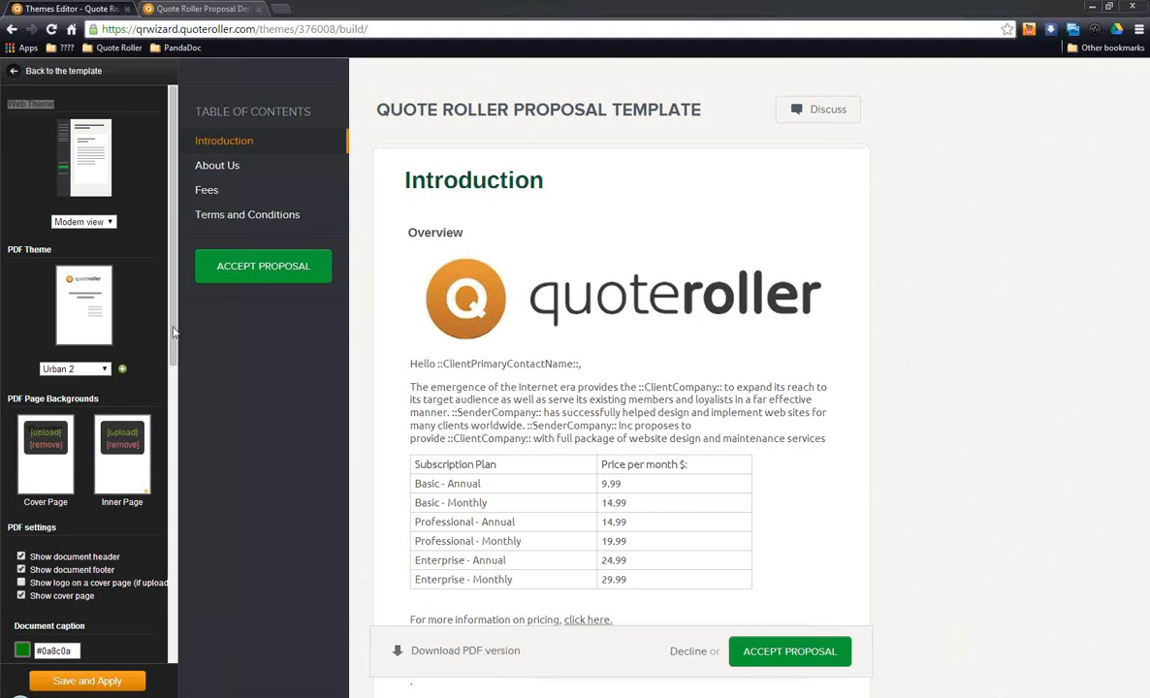
Step: Examine the PDF settings and the Document caption, Document meta and Section header styles, matching the latter to the Introduction heading
{"action": "scroll", "coordinate": [146, 339], "scroll_direction": "down", "scroll_amount": 3}
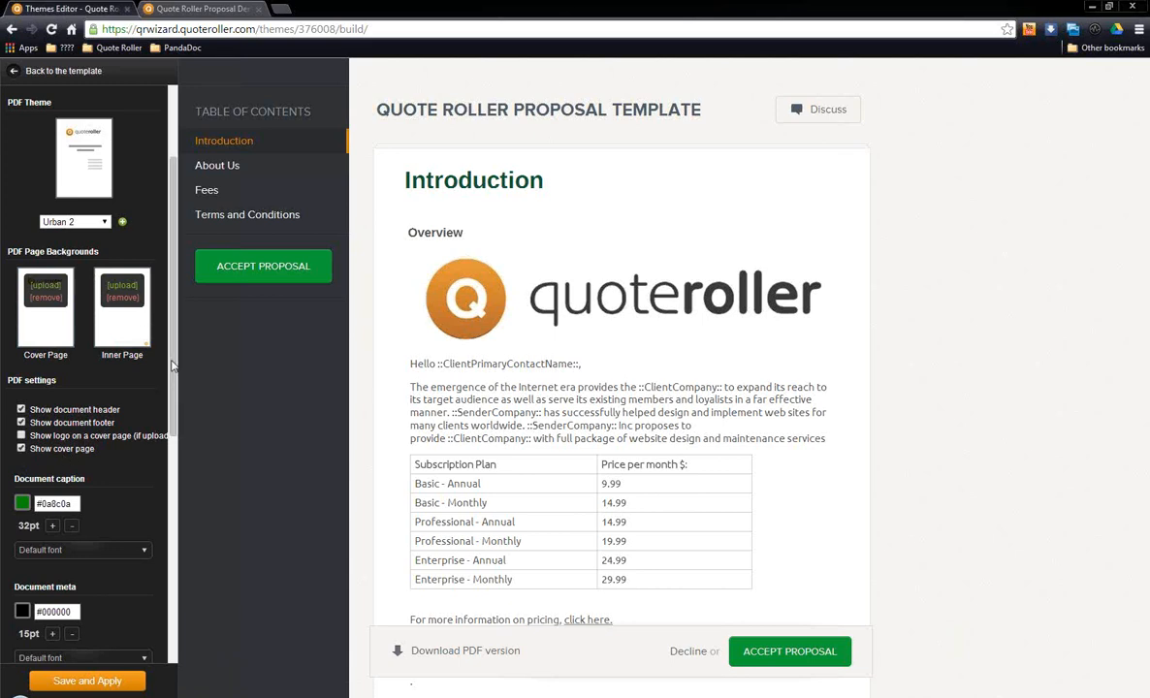
{"action": "scroll", "coordinate": [155, 441], "scroll_direction": "down", "scroll_amount": 3}
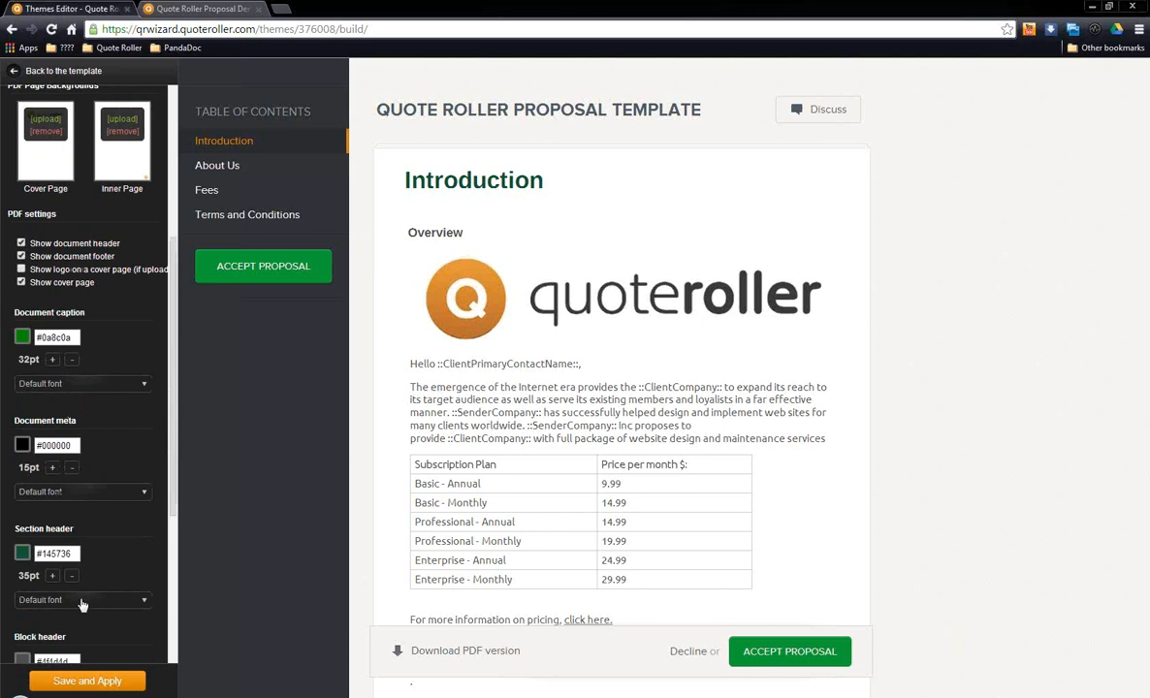
{"action": "left_click_drag", "start_coordinate": [174, 365], "coordinate": [168, 393]}
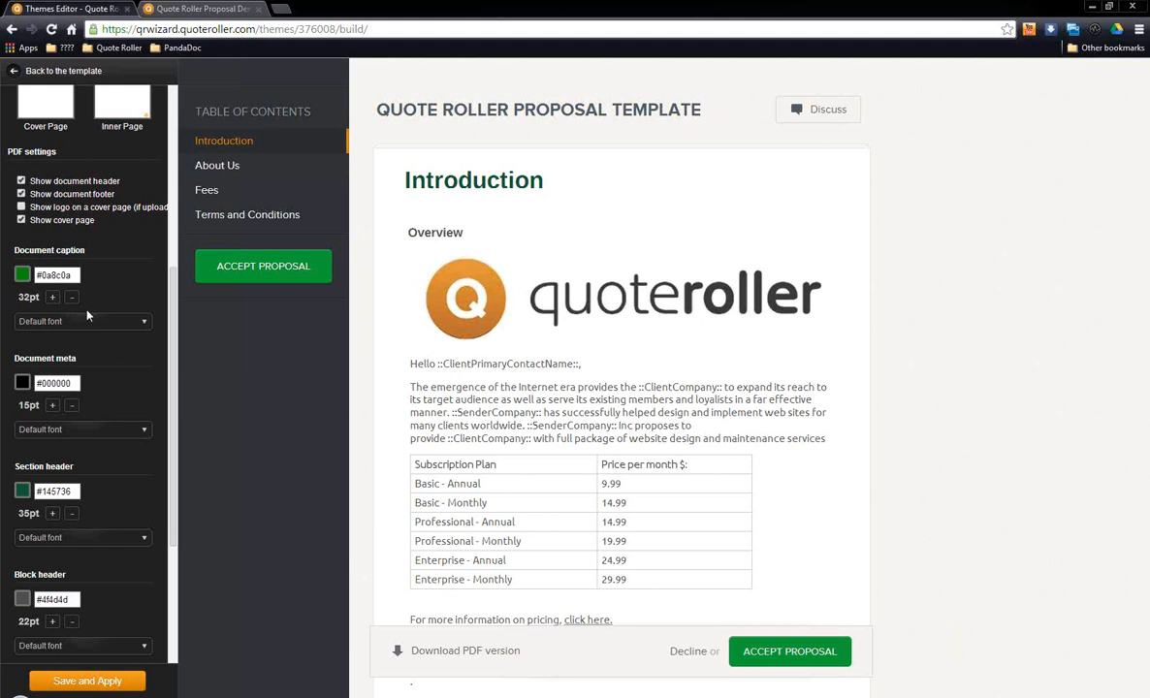
{"action": "left_click_drag", "start_coordinate": [11, 251], "coordinate": [96, 252]}
{"action": "left_click_drag", "start_coordinate": [13, 359], "coordinate": [93, 361]}
{"action": "left_click_drag", "start_coordinate": [13, 467], "coordinate": [78, 472]}
{"action": "left_click", "coordinate": [80, 474]}
{"action": "left_click_drag", "start_coordinate": [403, 182], "coordinate": [548, 172]}
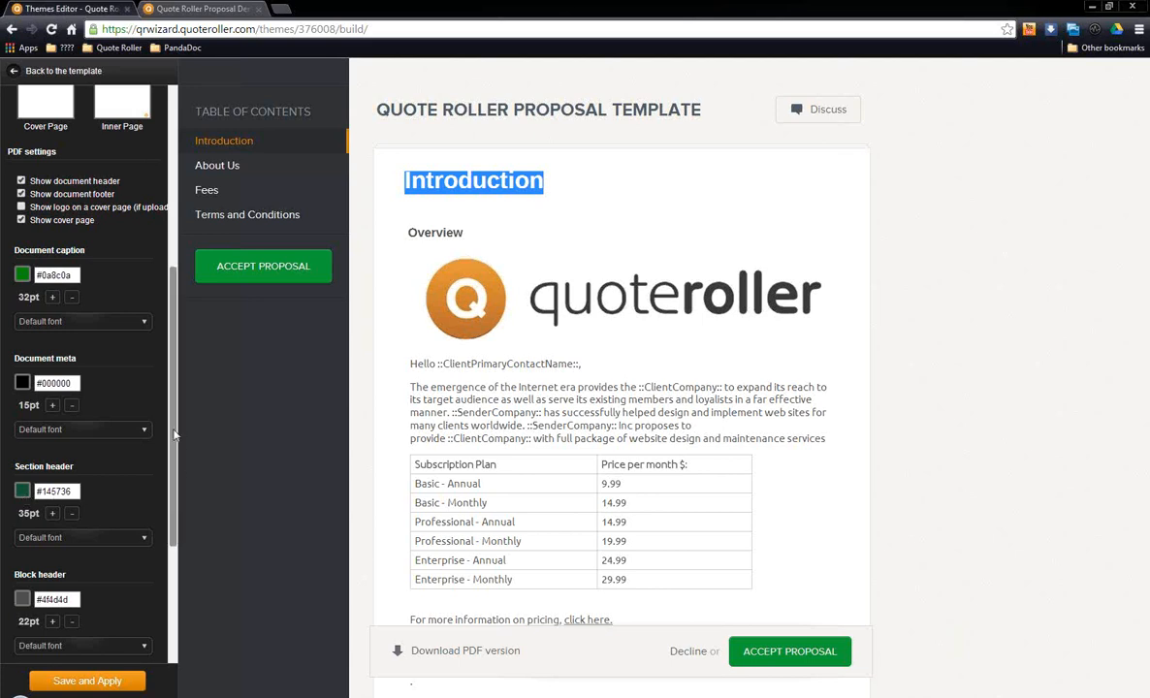
Step: Examine the Block header style settings and match them to the Overview heading in the preview
{"action": "scroll", "coordinate": [175, 435], "scroll_direction": "down", "scroll_amount": 2}
{"action": "left_click_drag", "start_coordinate": [66, 389], "coordinate": [15, 390]}
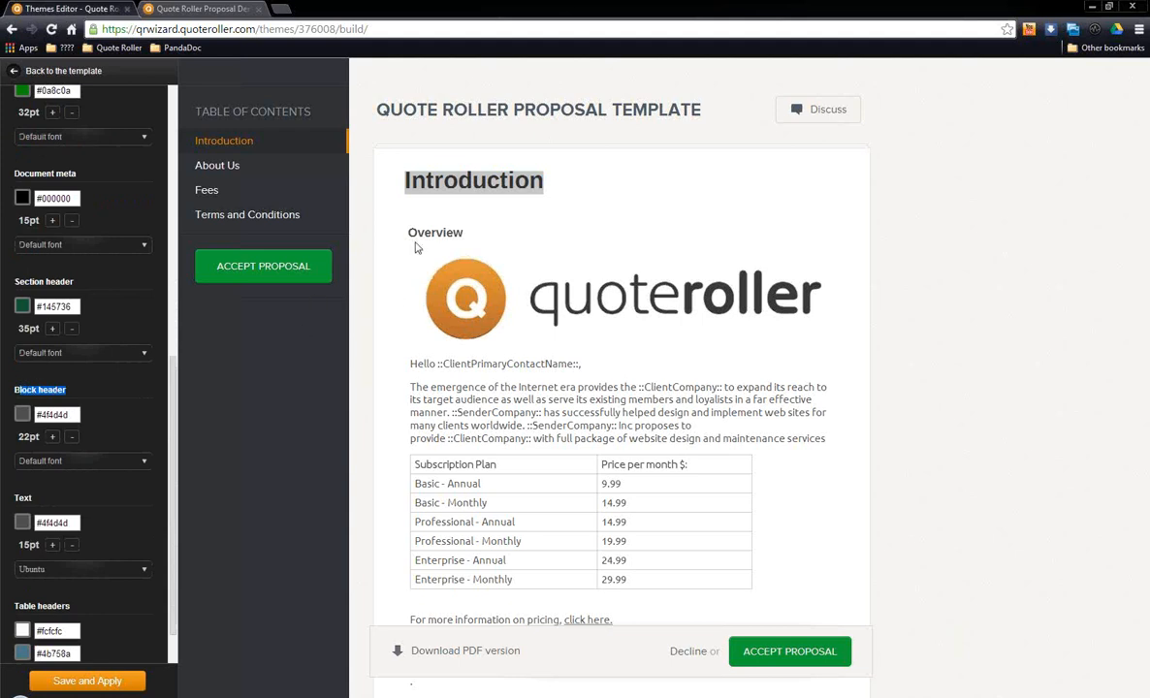
{"action": "left_click_drag", "start_coordinate": [407, 233], "coordinate": [466, 234]}
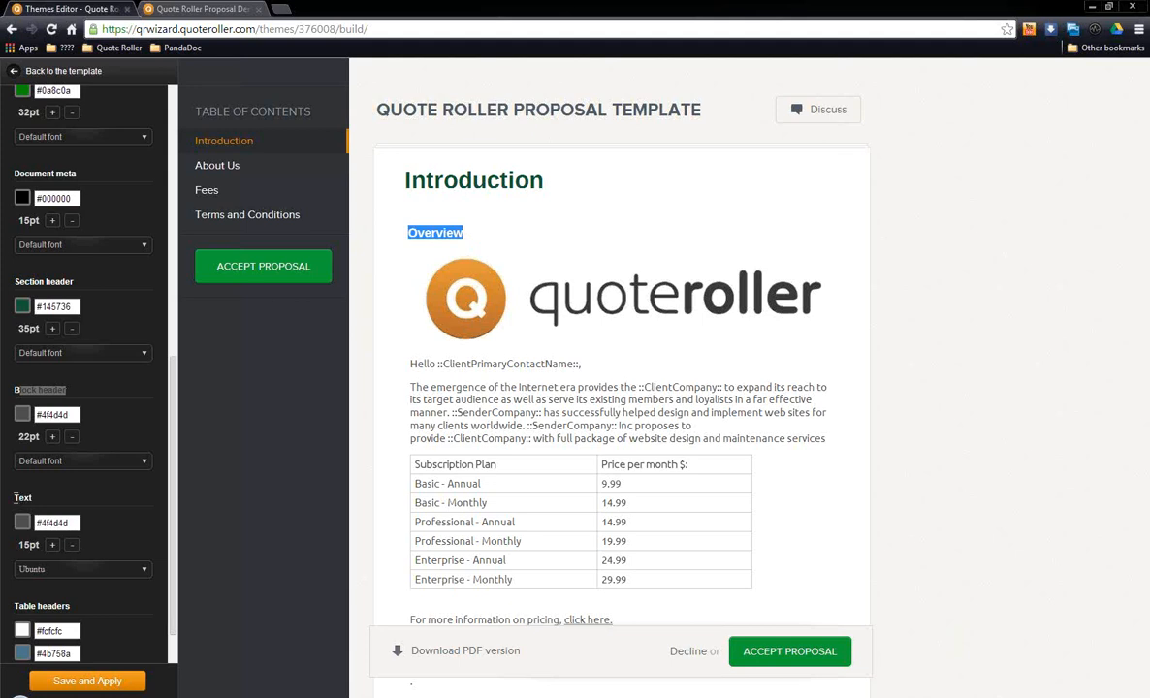
Step: Examine the Text style settings and match them to the Introduction's body paragraph in the preview
{"action": "left_click", "coordinate": [16, 497]}
{"action": "left_click_drag", "start_coordinate": [16, 497], "coordinate": [33, 499]}
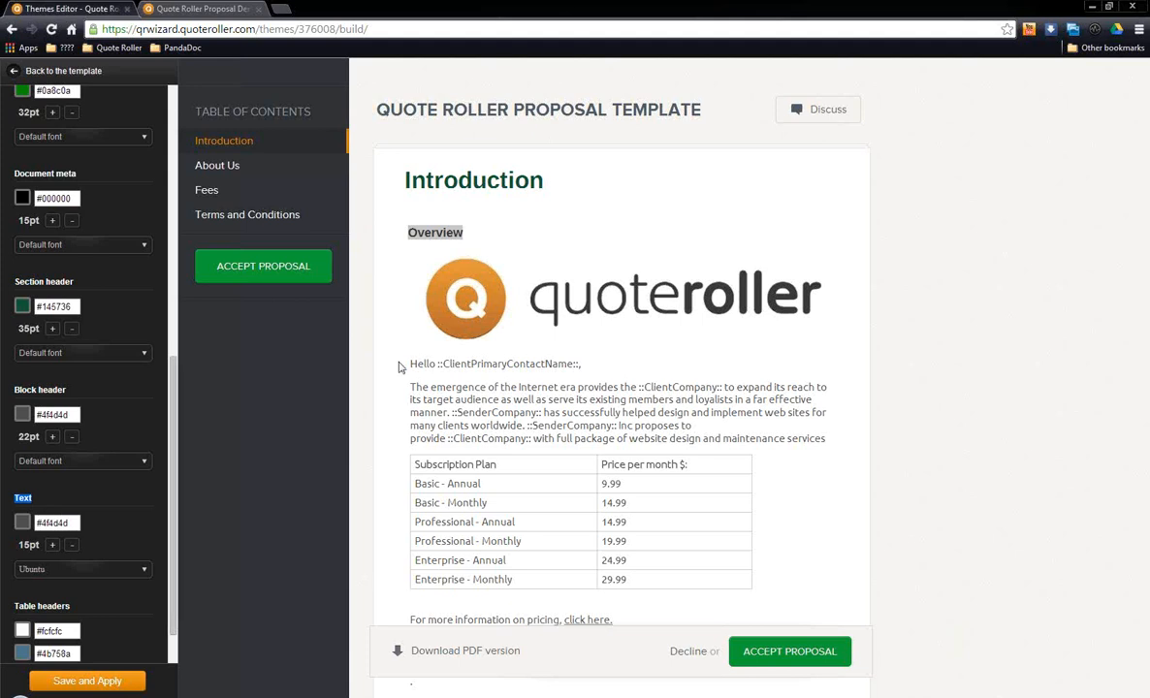
{"action": "left_click_drag", "start_coordinate": [410, 364], "coordinate": [831, 437]}
{"action": "left_click", "coordinate": [665, 353]}
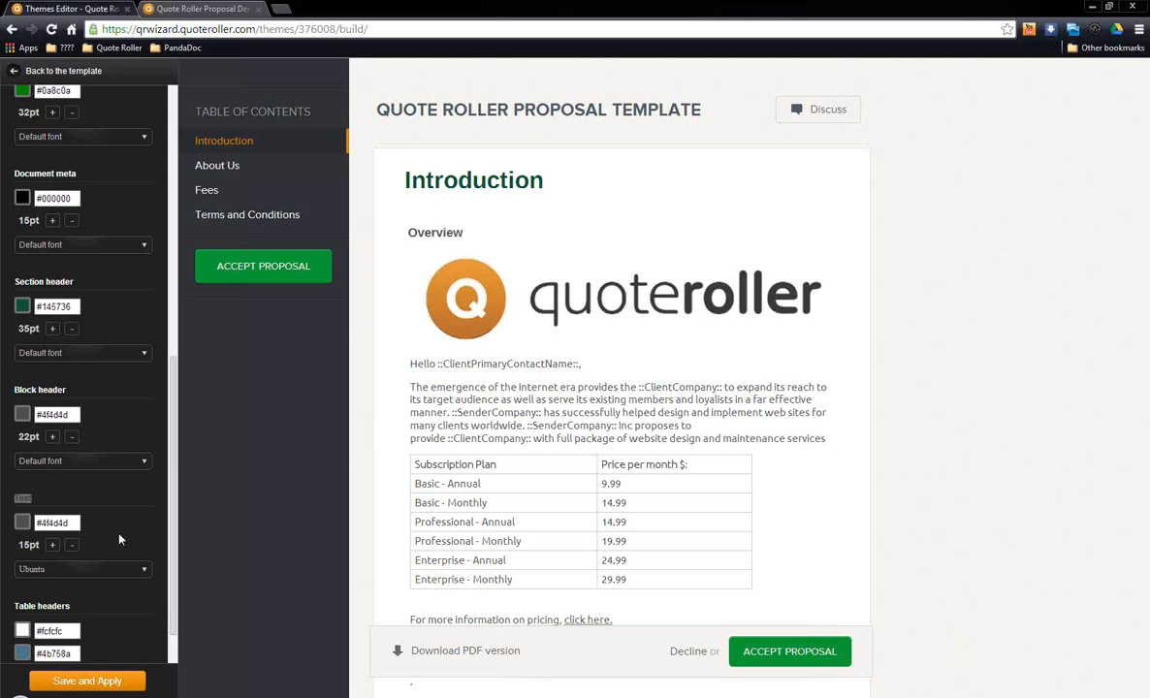
Step: Examine the Table headers style settings and the custom CSS editor, leaving the editor without adding any styles
{"action": "left_click_drag", "start_coordinate": [174, 409], "coordinate": [173, 503]}
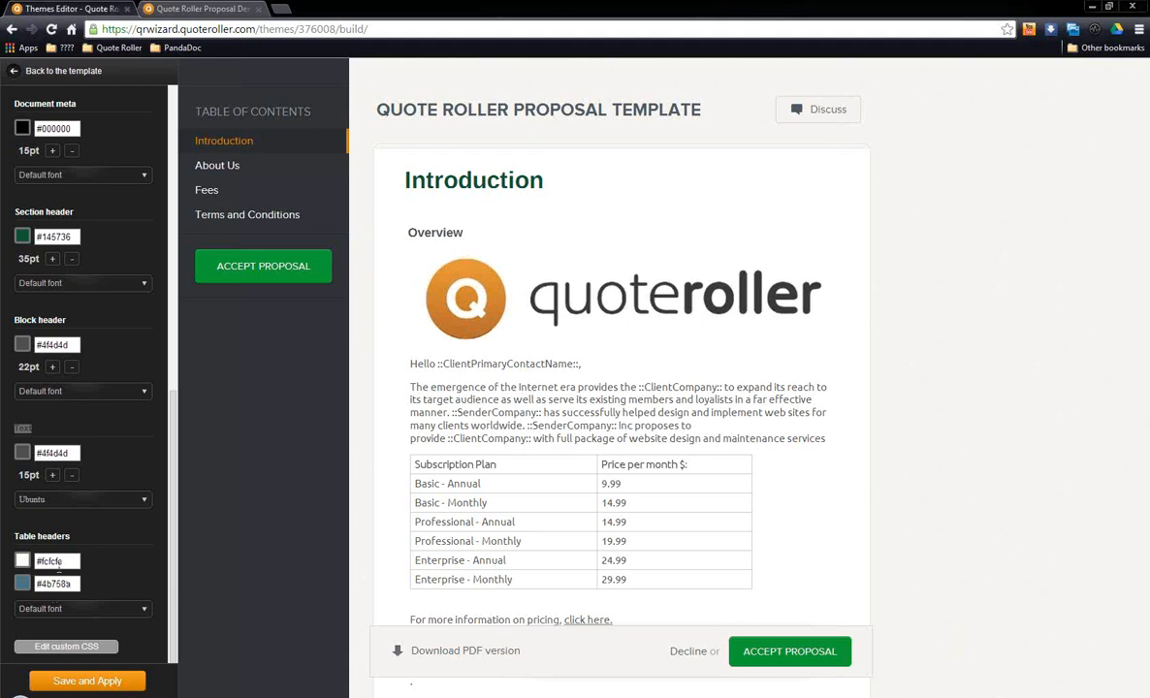
{"action": "left_click", "coordinate": [84, 650]}
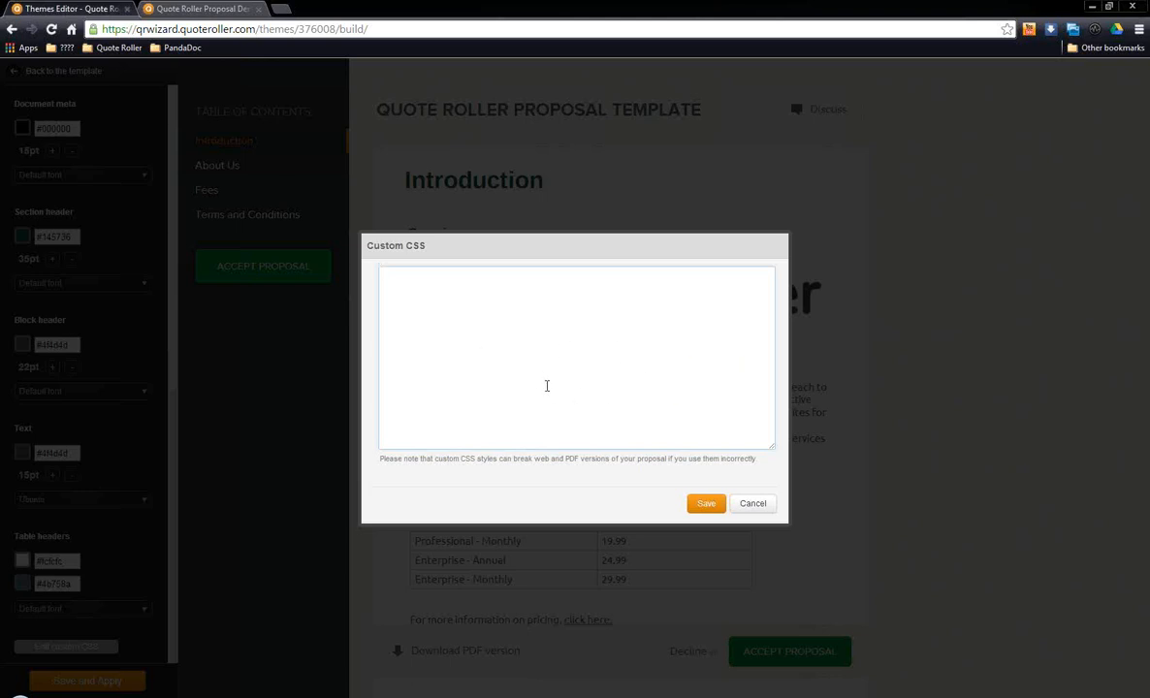
{"action": "left_click", "coordinate": [566, 355]}
{"action": "left_click", "coordinate": [753, 504]}
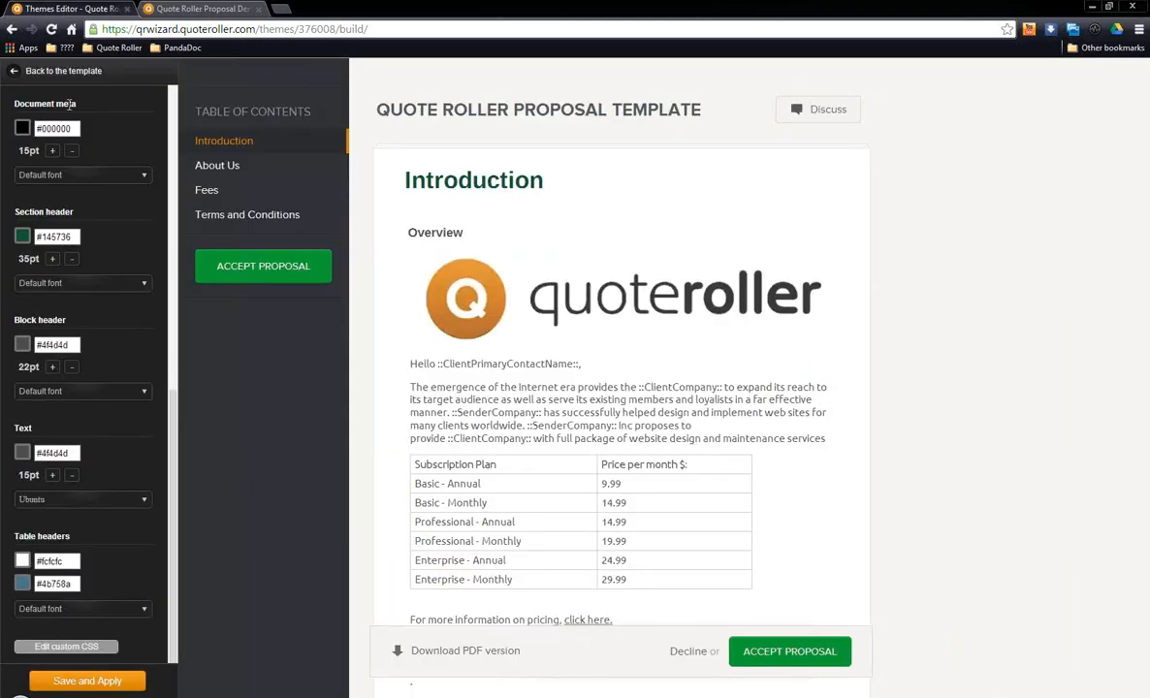
Step: Return to the template and view the account's Logo & Colors settings
{"action": "left_click", "coordinate": [58, 73]}
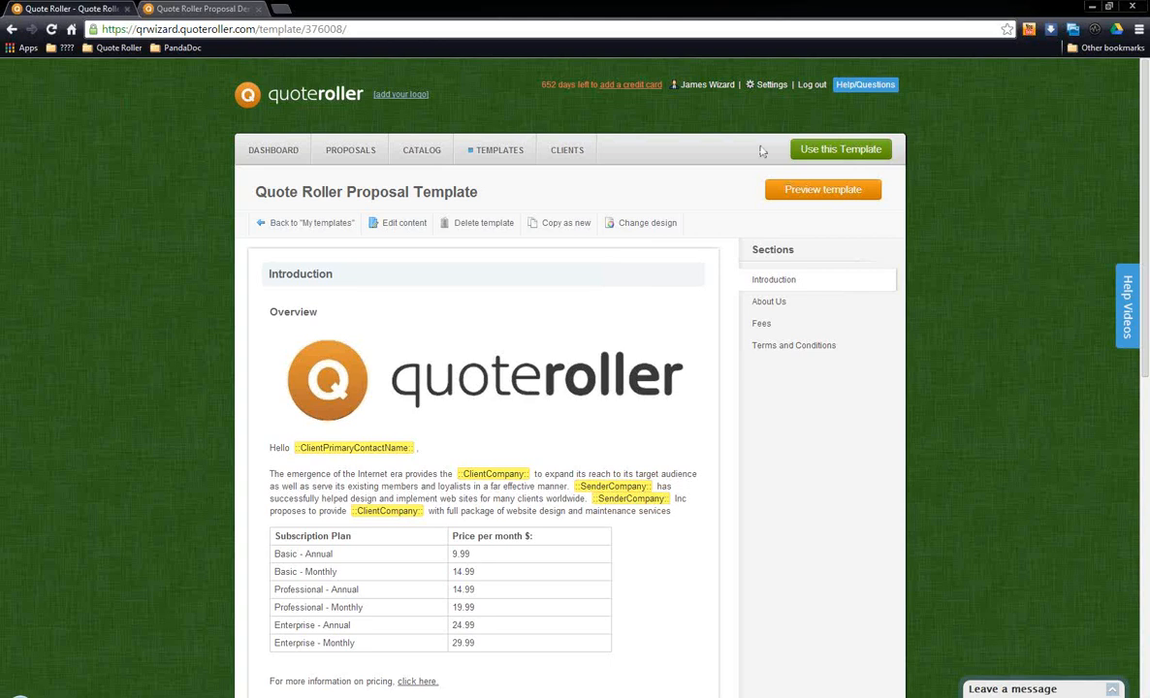
{"action": "left_click", "coordinate": [772, 86]}
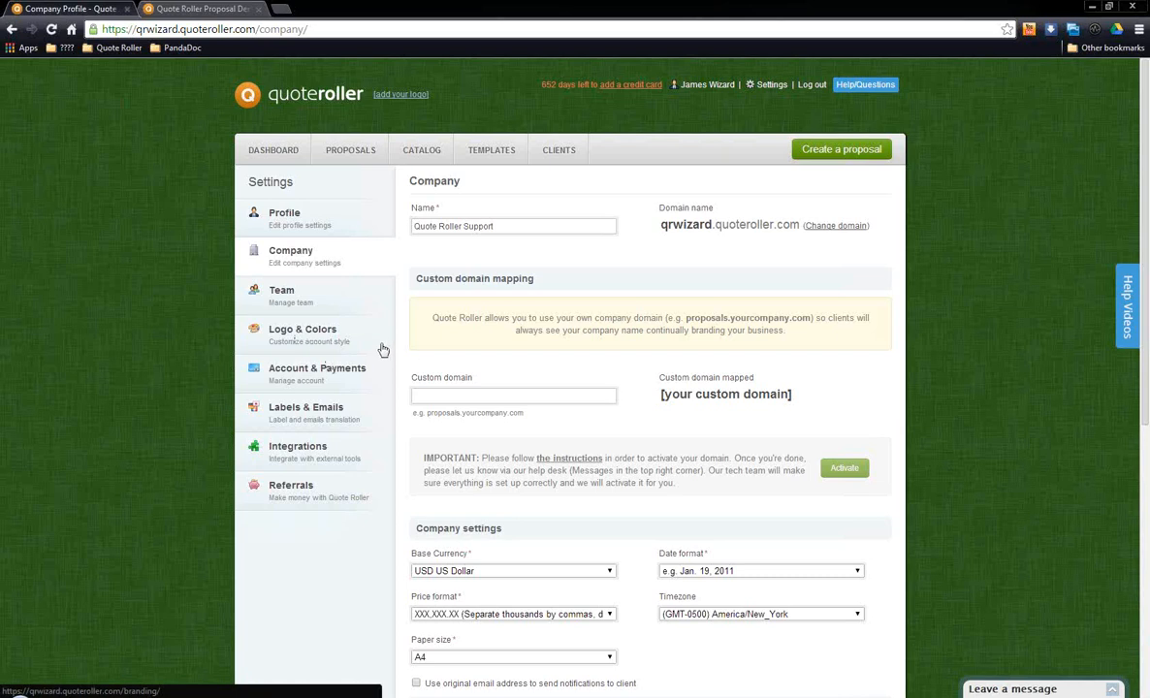
{"action": "left_click", "coordinate": [313, 330]}
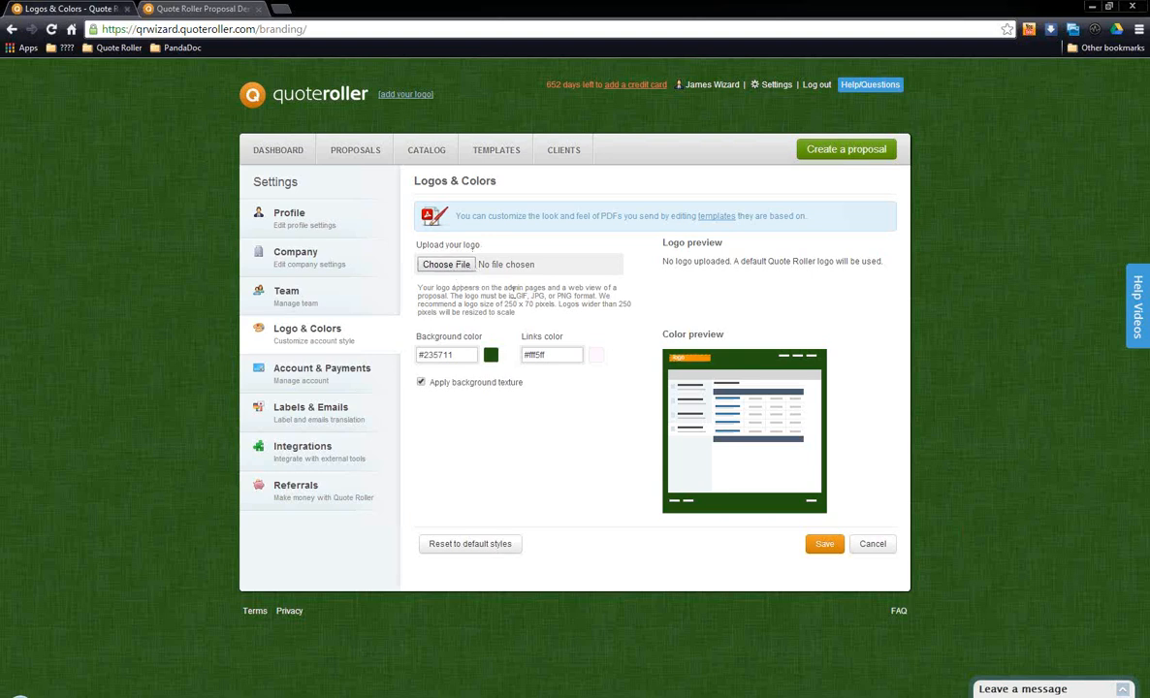
Step: Start a new proposal and name it Quote Roller Proposal Demo
{"action": "left_click", "coordinate": [341, 151]}
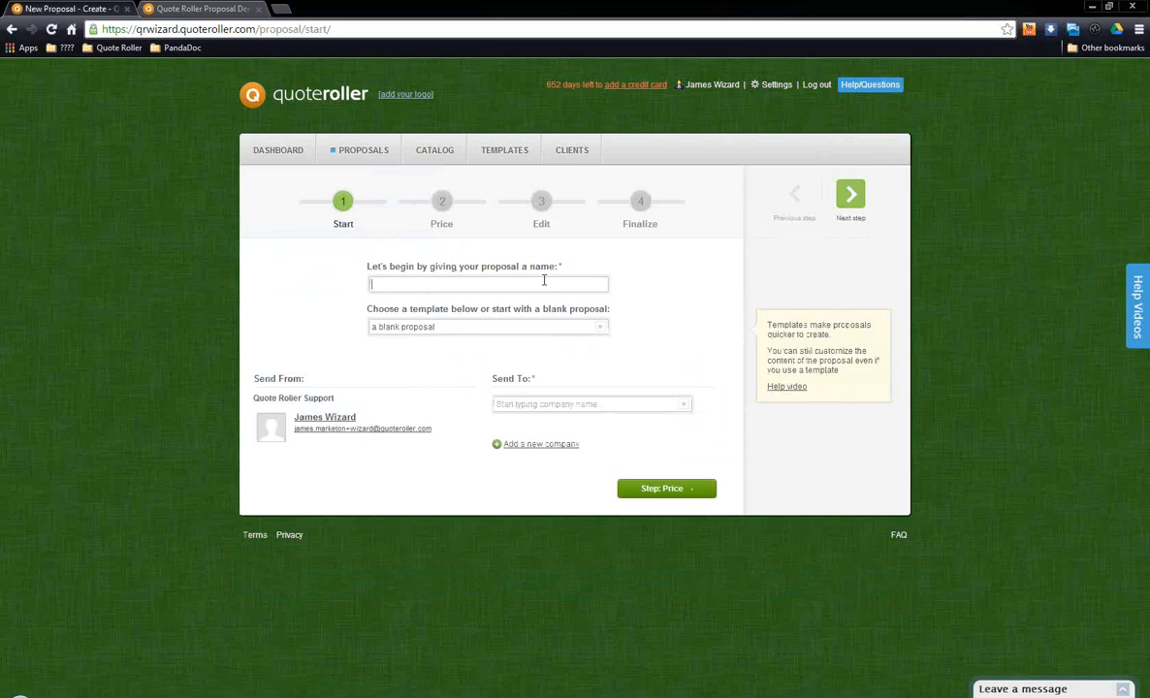
{"action": "type", "text": "Q"}
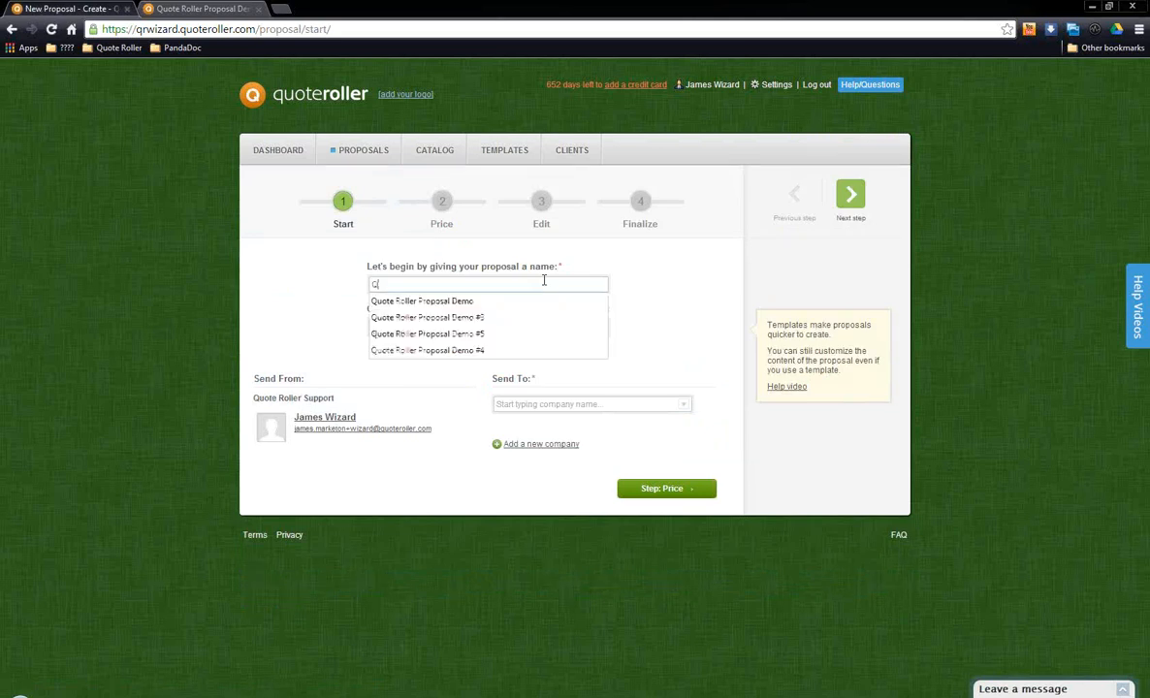
{"action": "key", "text": "Down"}
{"action": "key", "text": "Return"}
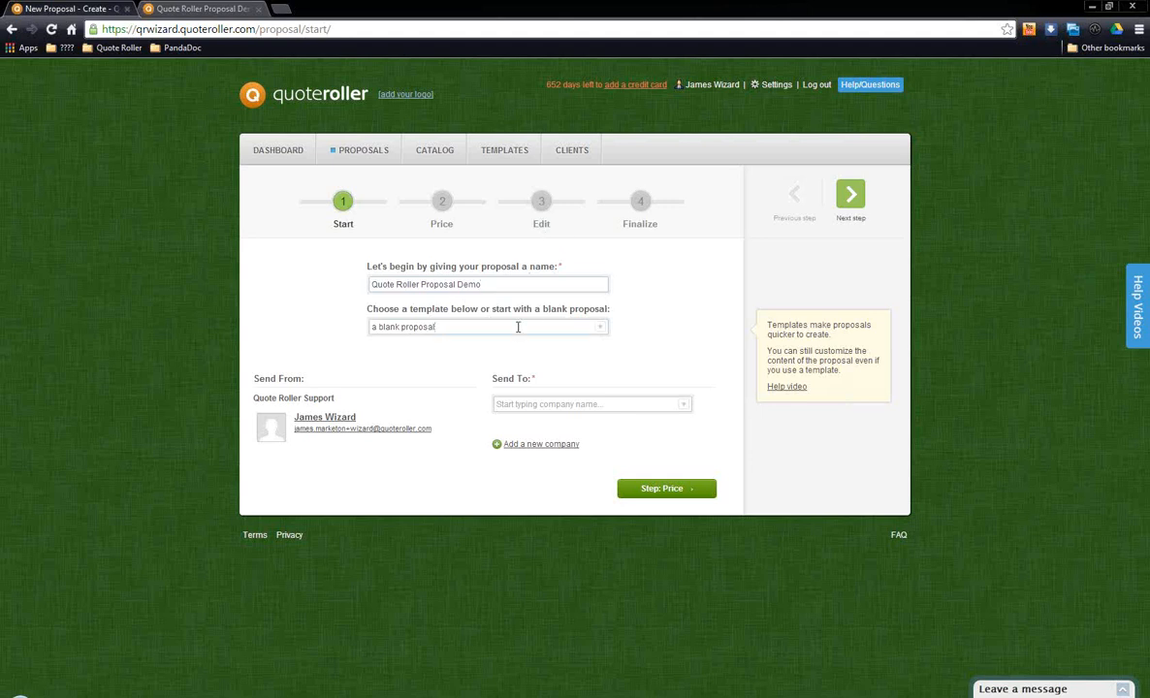
Step: Browse the available templates and choose Quote Roller Proposal Template for the new proposal
{"action": "left_click", "coordinate": [602, 330]}
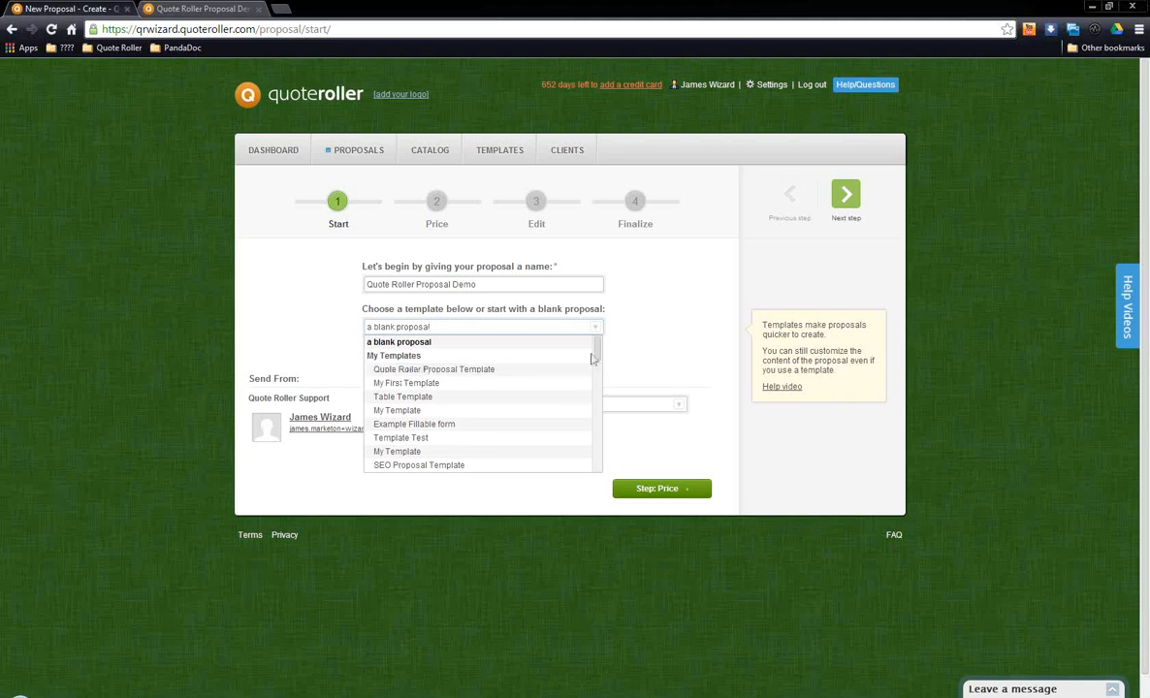
{"action": "left_click_drag", "start_coordinate": [595, 355], "coordinate": [599, 385]}
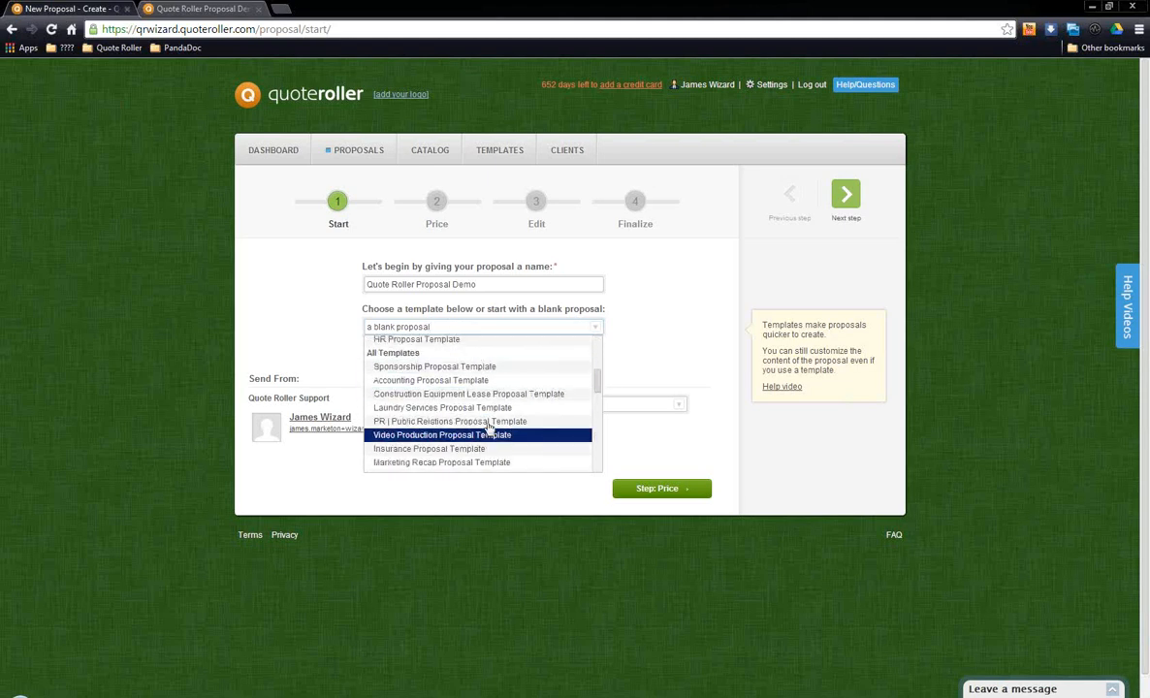
{"action": "scroll", "coordinate": [492, 383], "scroll_direction": "down", "scroll_amount": 3}
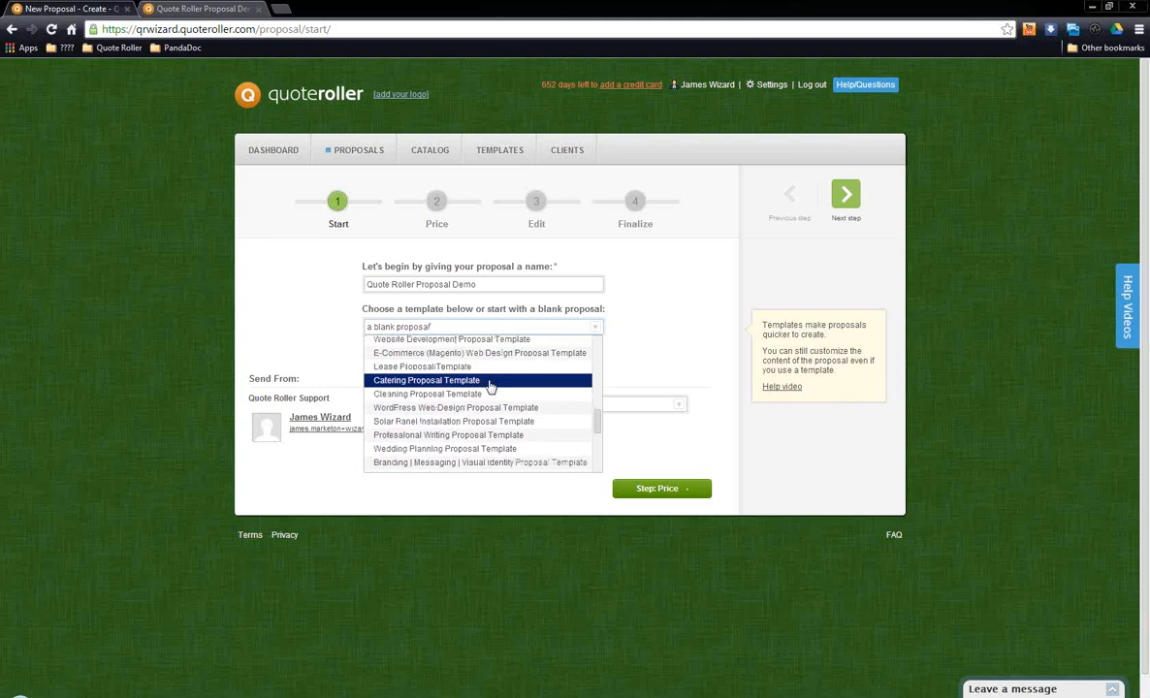
{"action": "scroll", "coordinate": [493, 388], "scroll_direction": "up", "scroll_amount": 3}
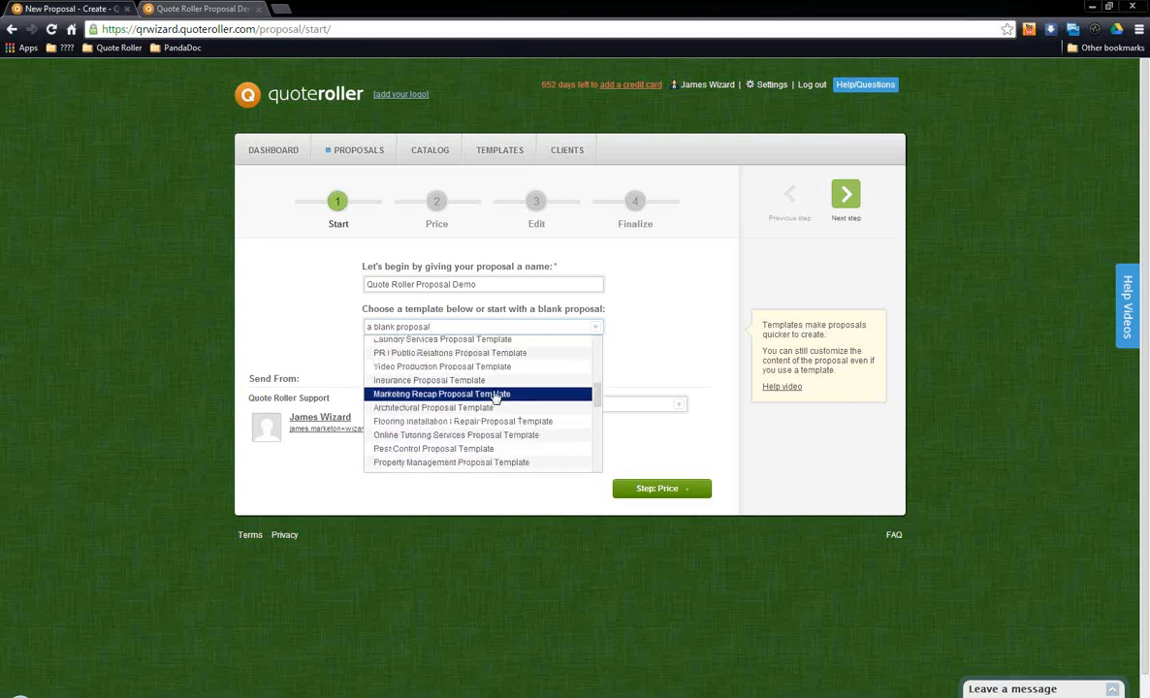
{"action": "scroll", "coordinate": [495, 397], "scroll_direction": "up", "scroll_amount": 5}
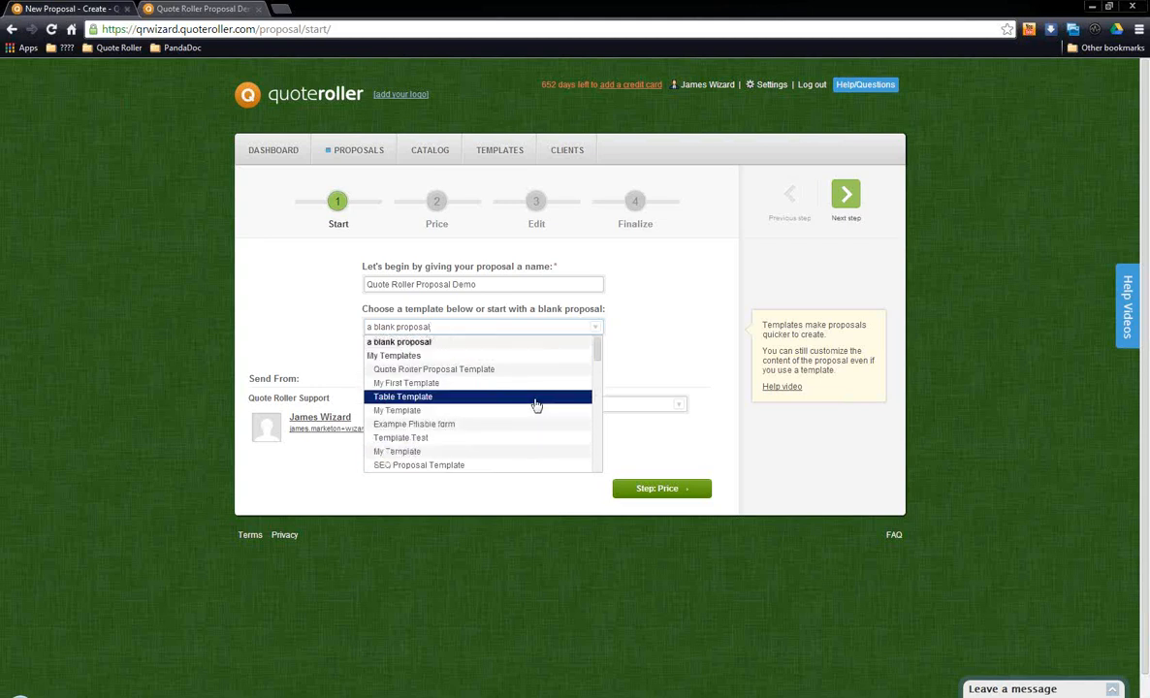
{"action": "left_click", "coordinate": [497, 372]}
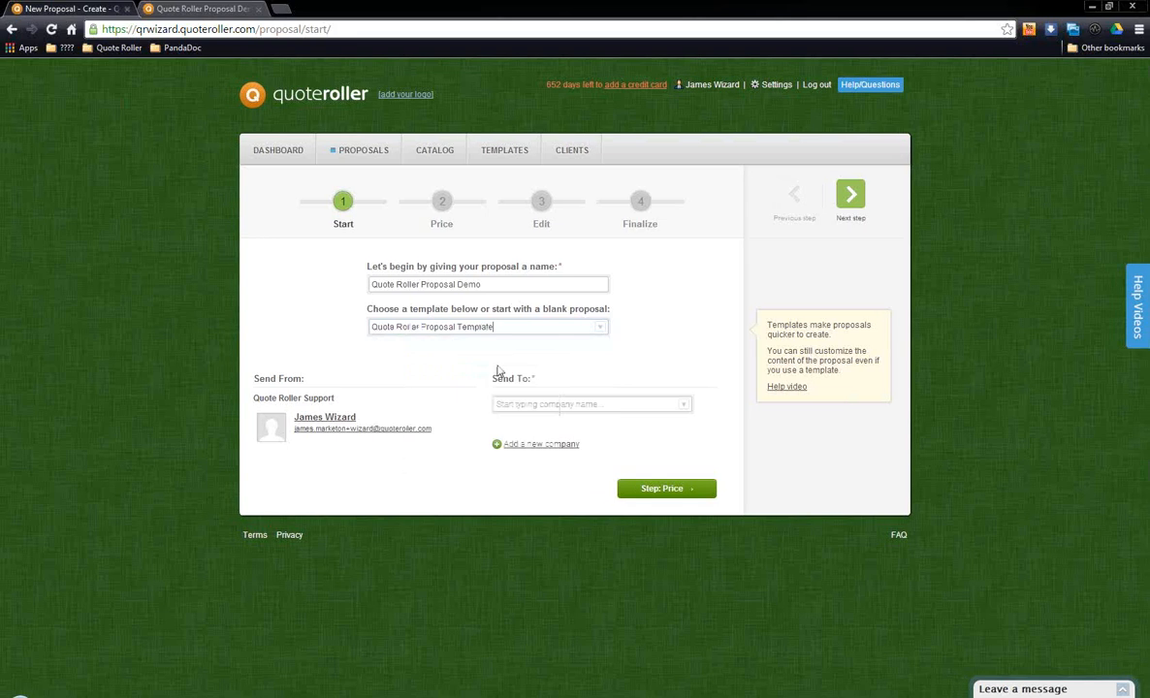
Step: Set Ireland Web Services as the recipient company and continue to the Price stage
{"action": "left_click", "coordinate": [547, 403]}
{"action": "type", "text": "l"}
{"action": "type", "text": "re"}
{"action": "left_click", "coordinate": [576, 419]}
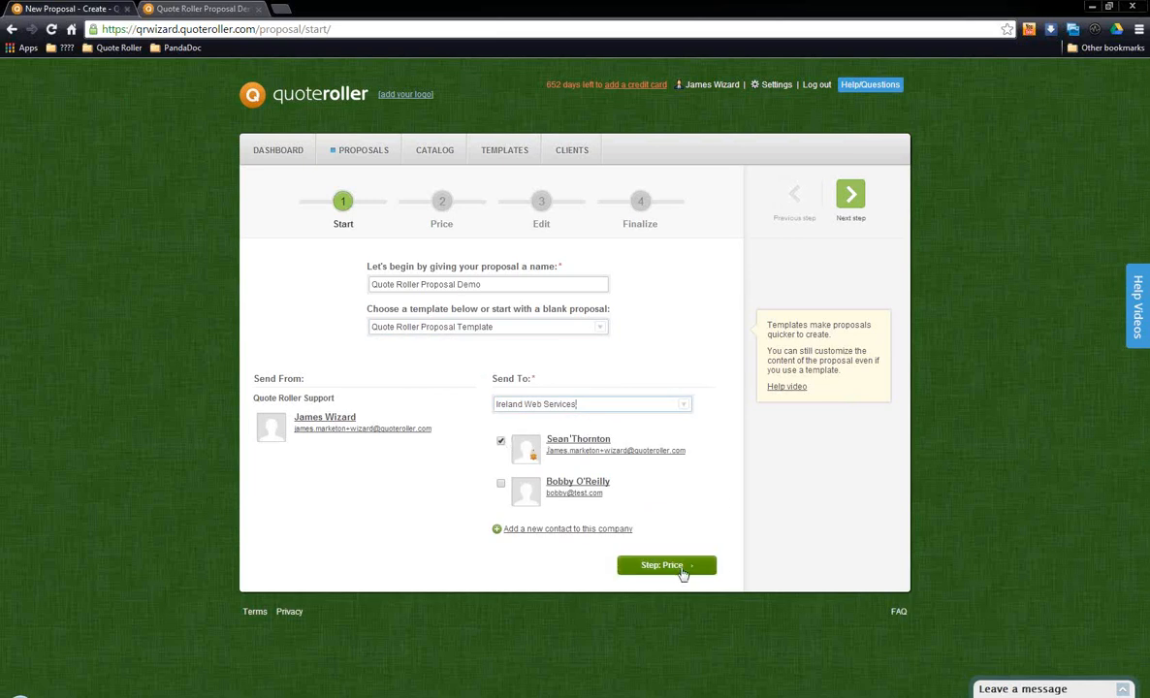
{"action": "left_click", "coordinate": [857, 199]}
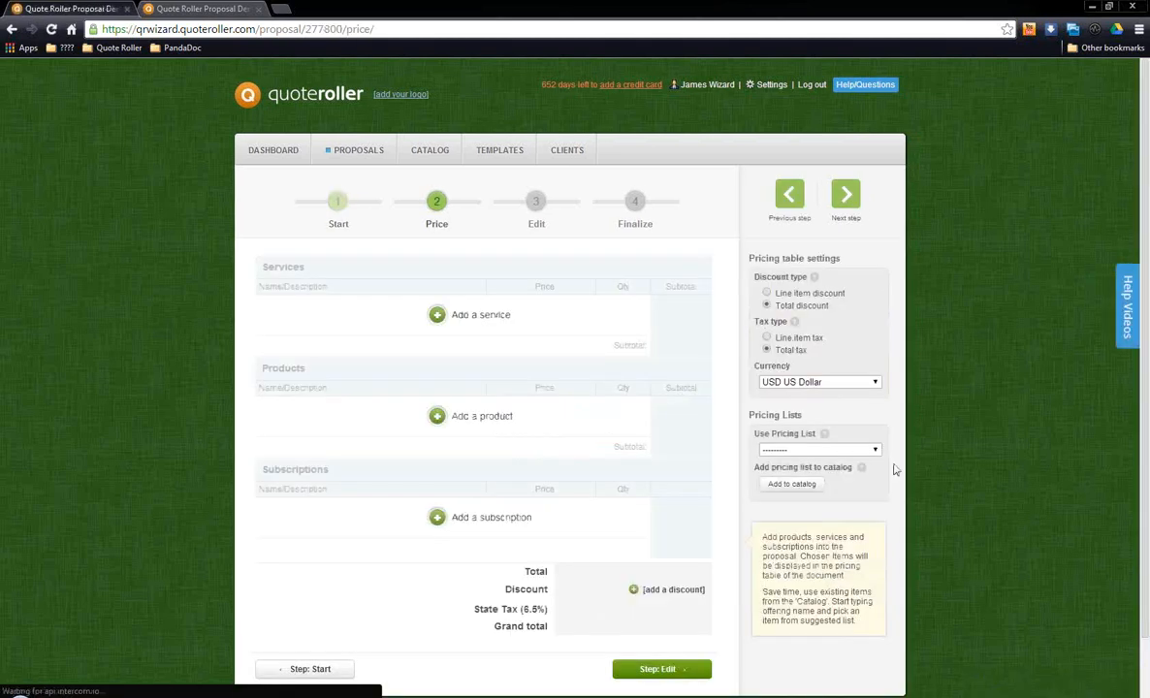
Step: Load the pricing list "Website Setup, All Social Media Sites, Optional Keyboard", check its items, and continue to the Edit stage
{"action": "left_click", "coordinate": [805, 452]}
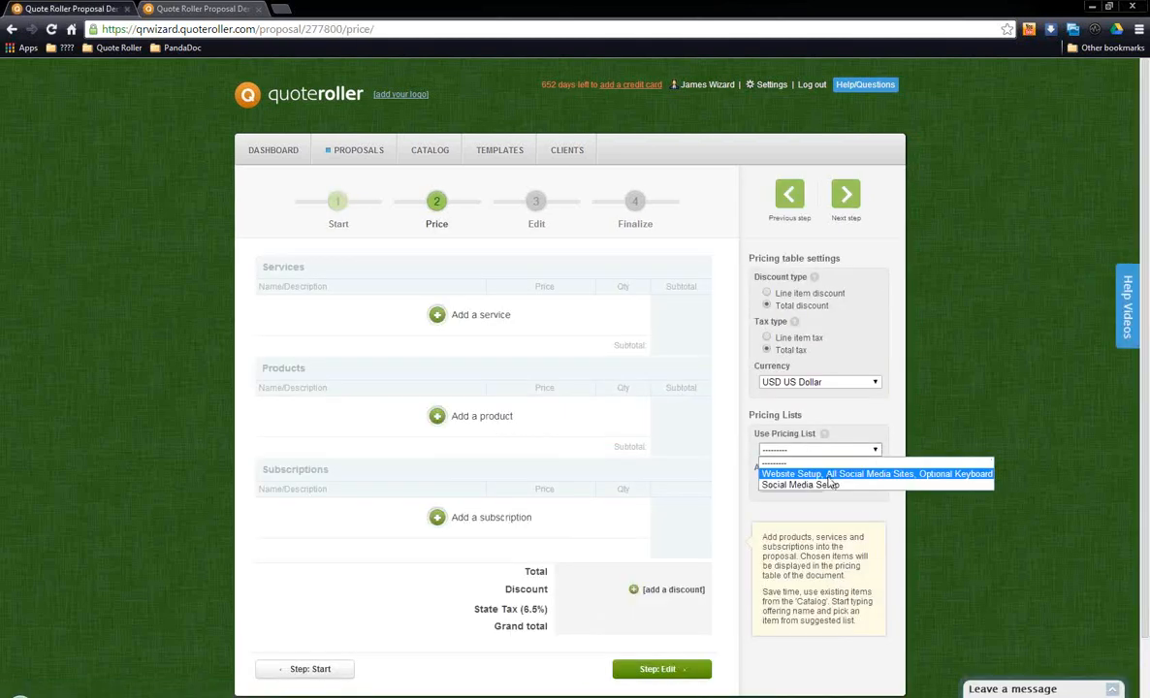
{"action": "left_click", "coordinate": [810, 465]}
{"action": "left_click", "coordinate": [604, 125]}
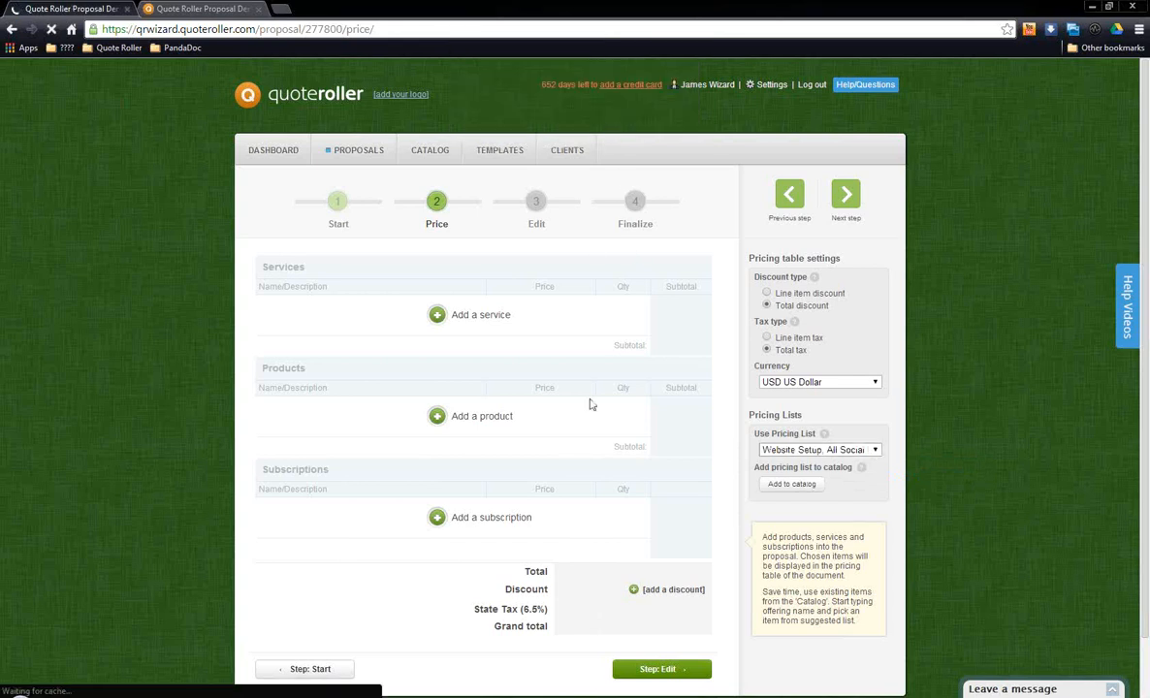
{"action": "scroll", "coordinate": [591, 404], "scroll_direction": "down", "scroll_amount": 3}
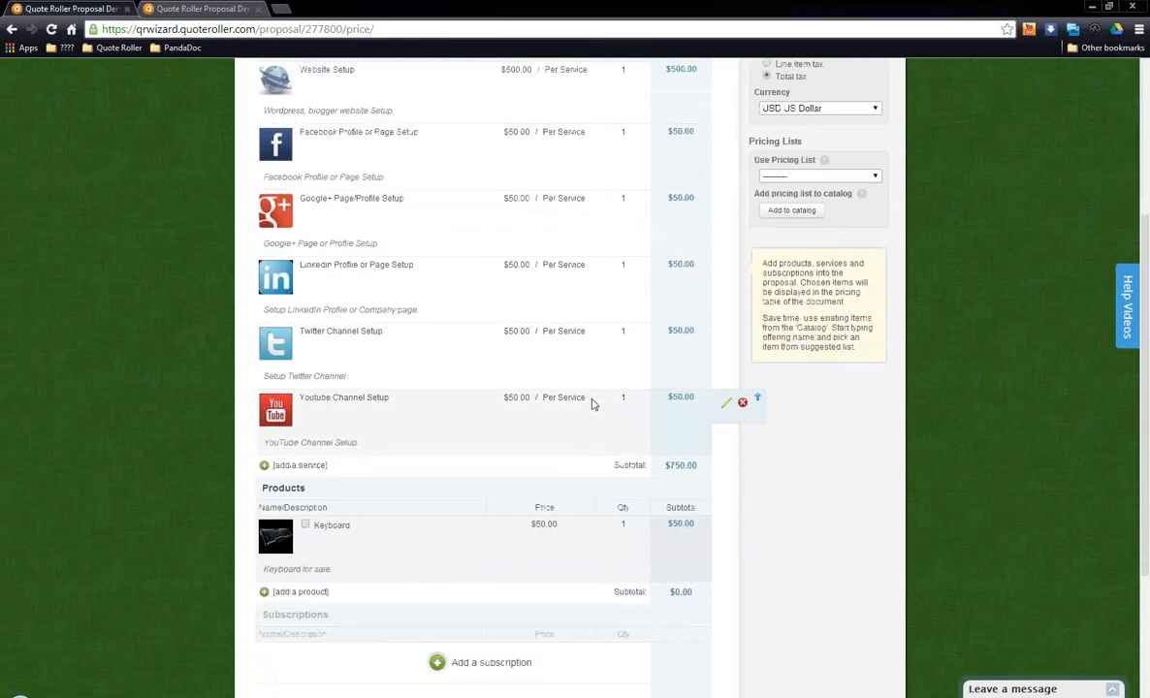
{"action": "scroll", "coordinate": [593, 404], "scroll_direction": "up", "scroll_amount": 3}
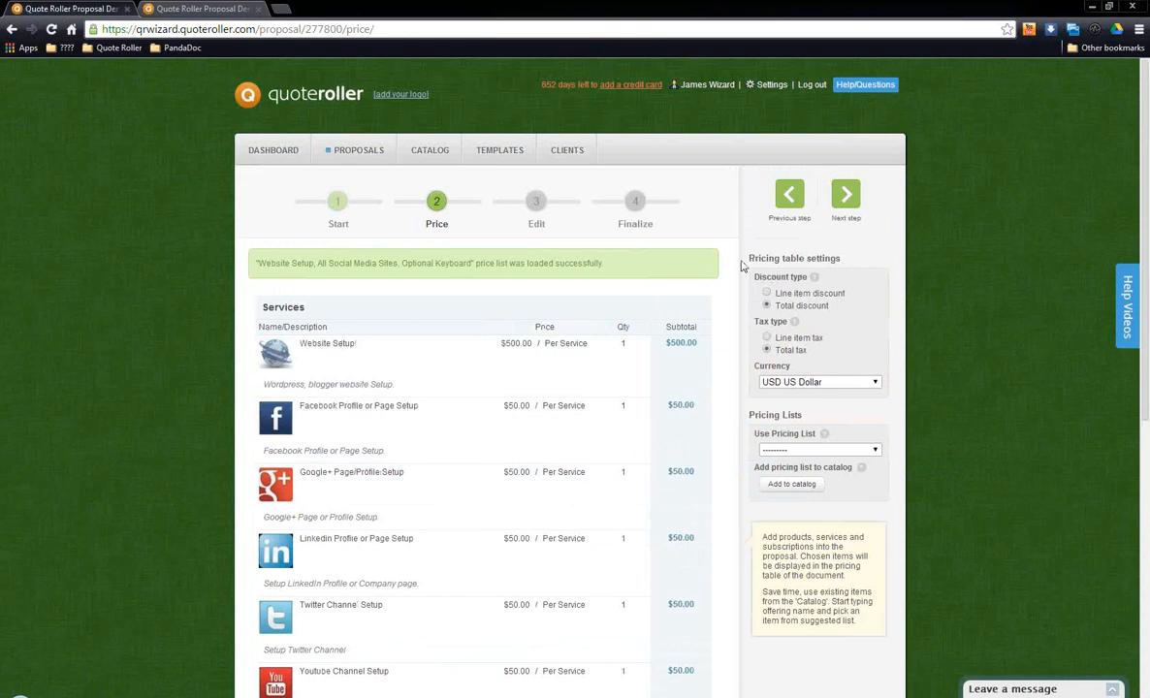
{"action": "left_click", "coordinate": [844, 199]}
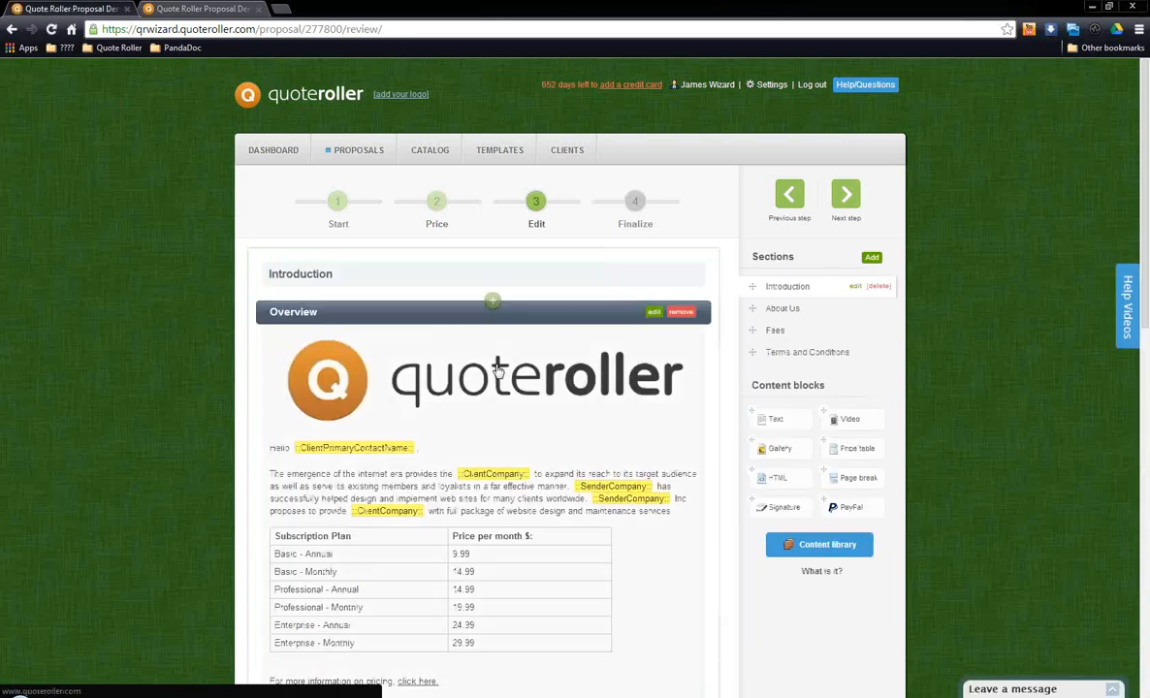
Step: Review the Overview block and its merge fields in the proposal's Introduction section
{"action": "scroll", "coordinate": [557, 397], "scroll_direction": "down", "scroll_amount": 3}
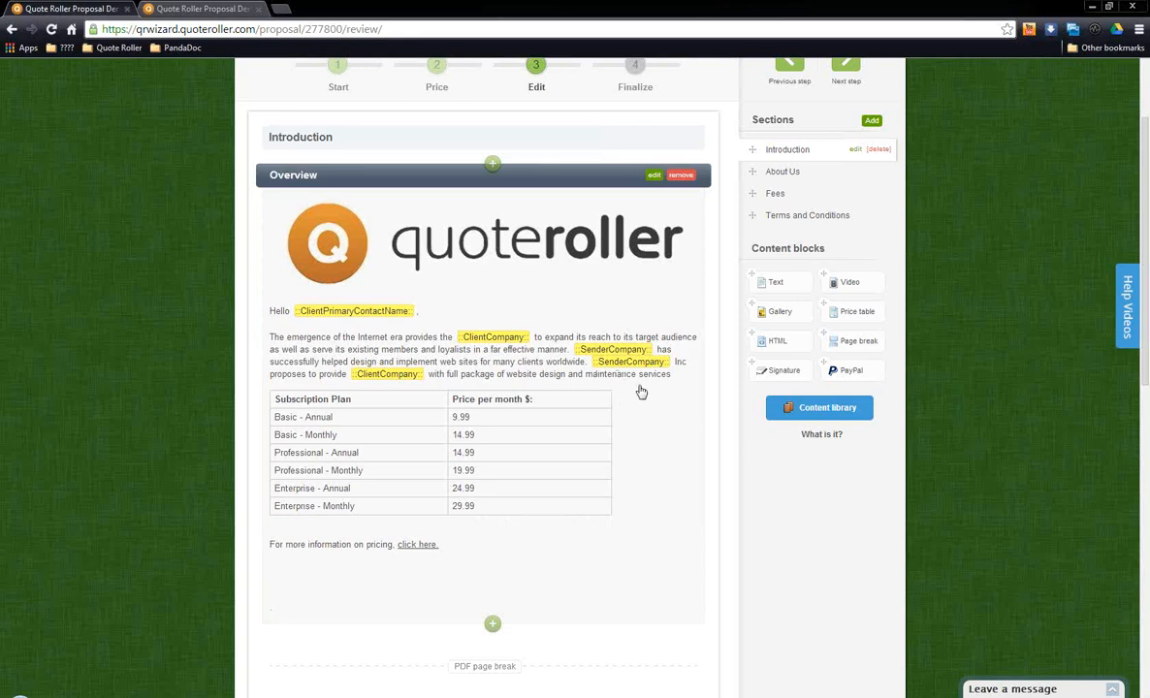
{"action": "scroll", "coordinate": [633, 388], "scroll_direction": "up", "scroll_amount": 3}
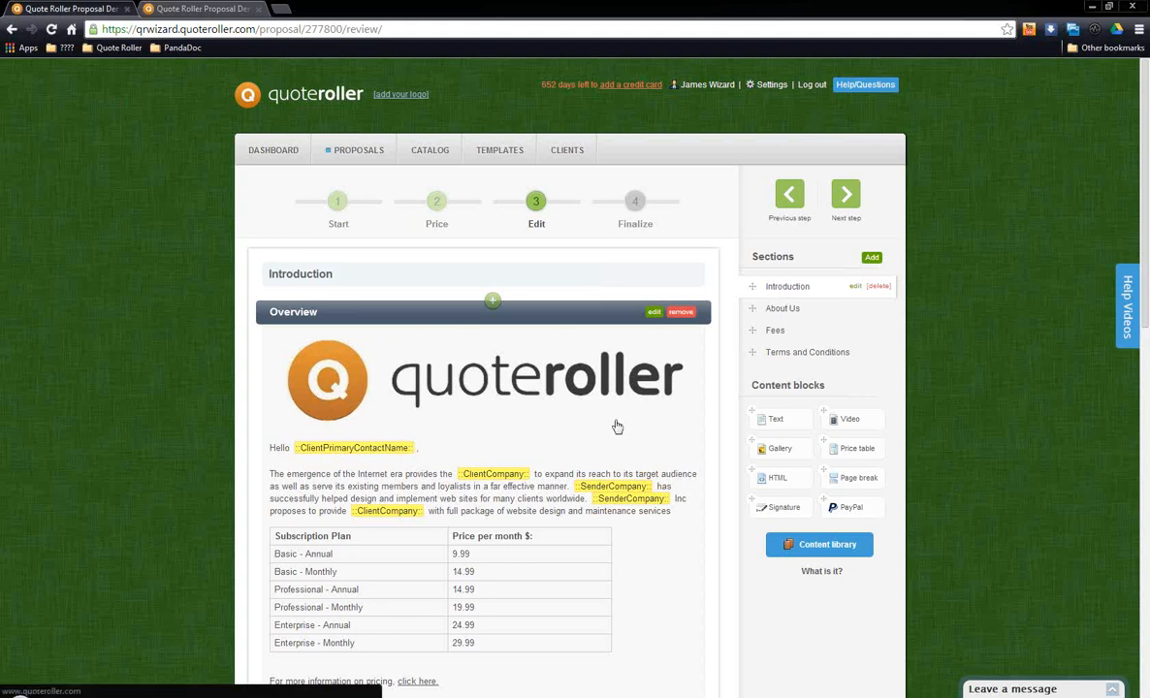
{"action": "scroll", "coordinate": [617, 427], "scroll_direction": "down", "scroll_amount": 1}
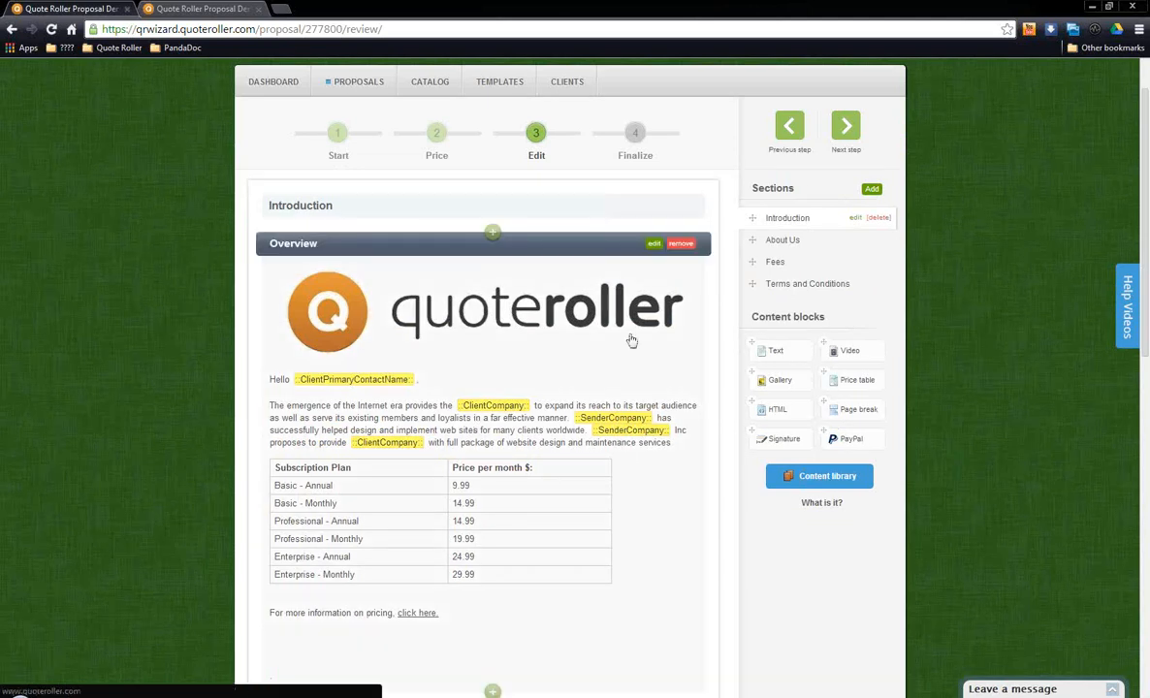
{"action": "scroll", "coordinate": [598, 400], "scroll_direction": "up", "scroll_amount": 1}
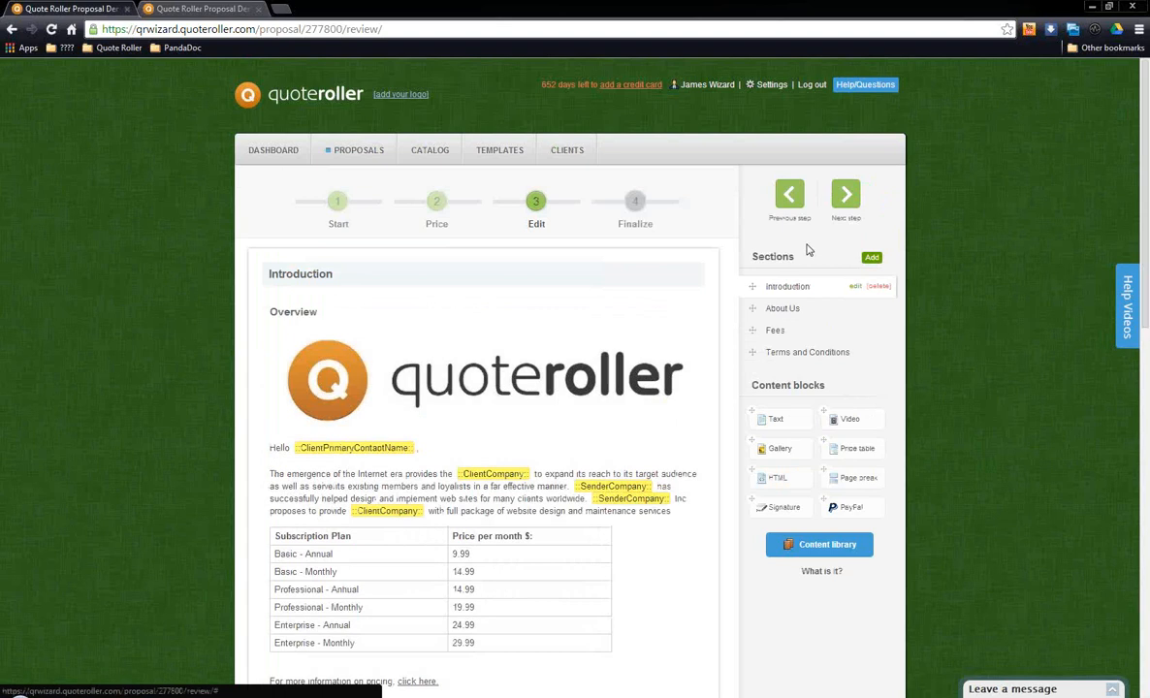
Step: Continue to the Finalize stage, review the email message and proposal options, and save the proposal as sent
{"action": "left_click", "coordinate": [846, 199]}
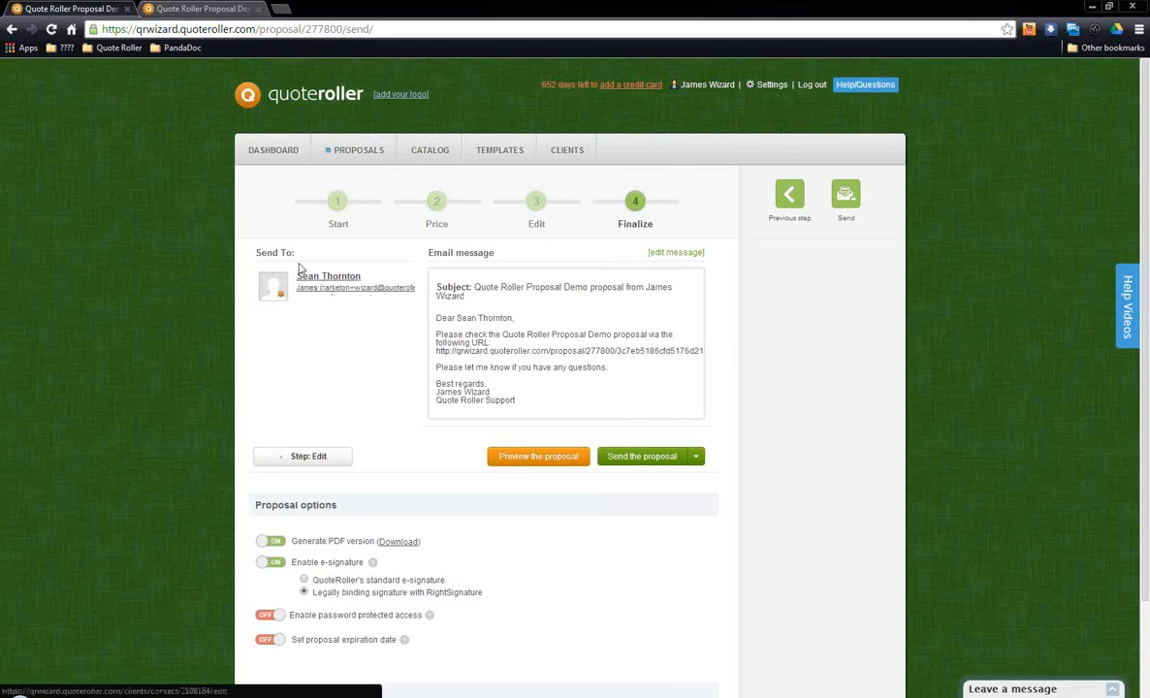
{"action": "scroll", "coordinate": [429, 411], "scroll_direction": "down", "scroll_amount": 3}
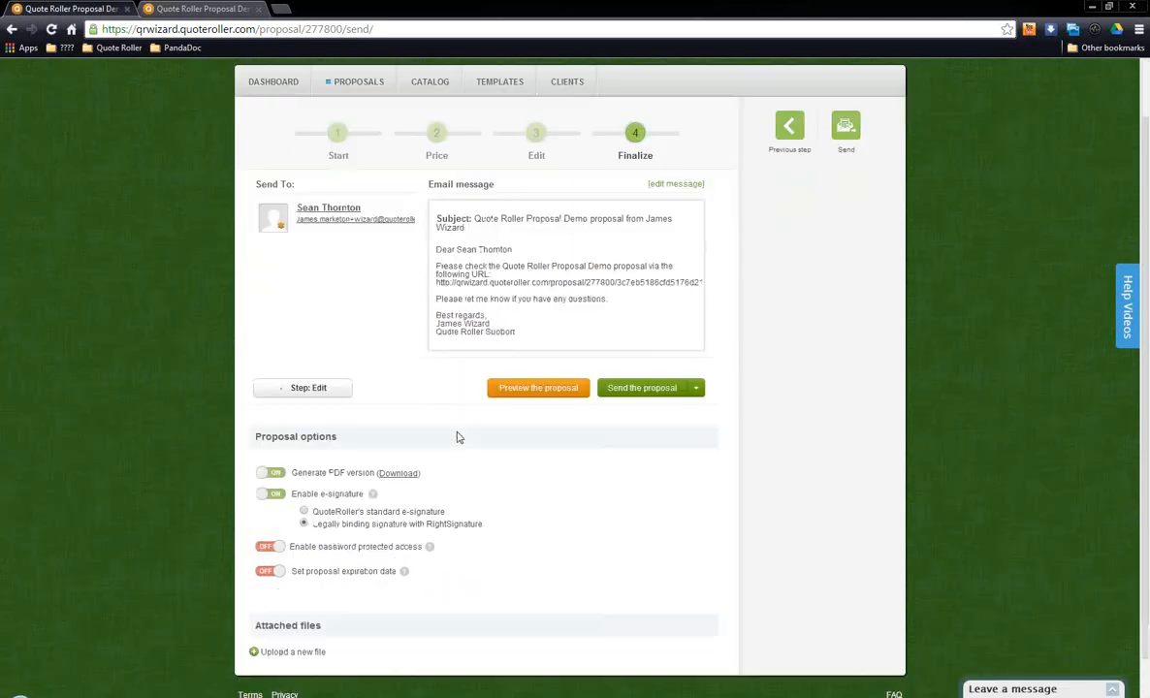
{"action": "scroll", "coordinate": [443, 451], "scroll_direction": "up", "scroll_amount": 3}
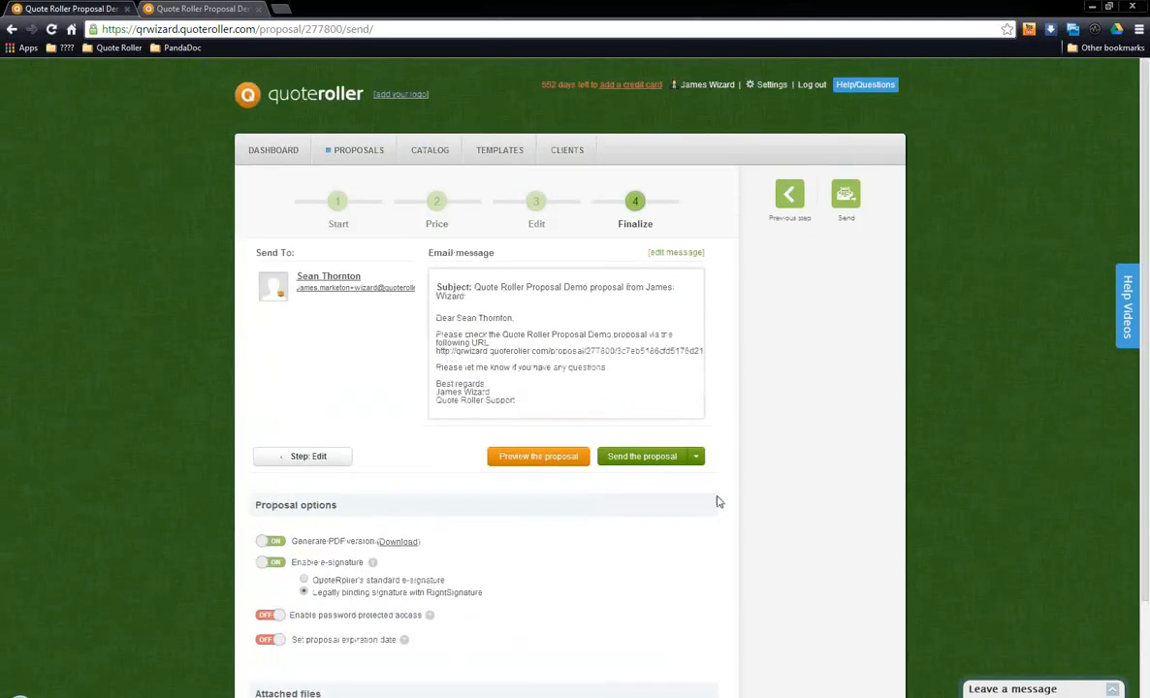
{"action": "left_click", "coordinate": [698, 458]}
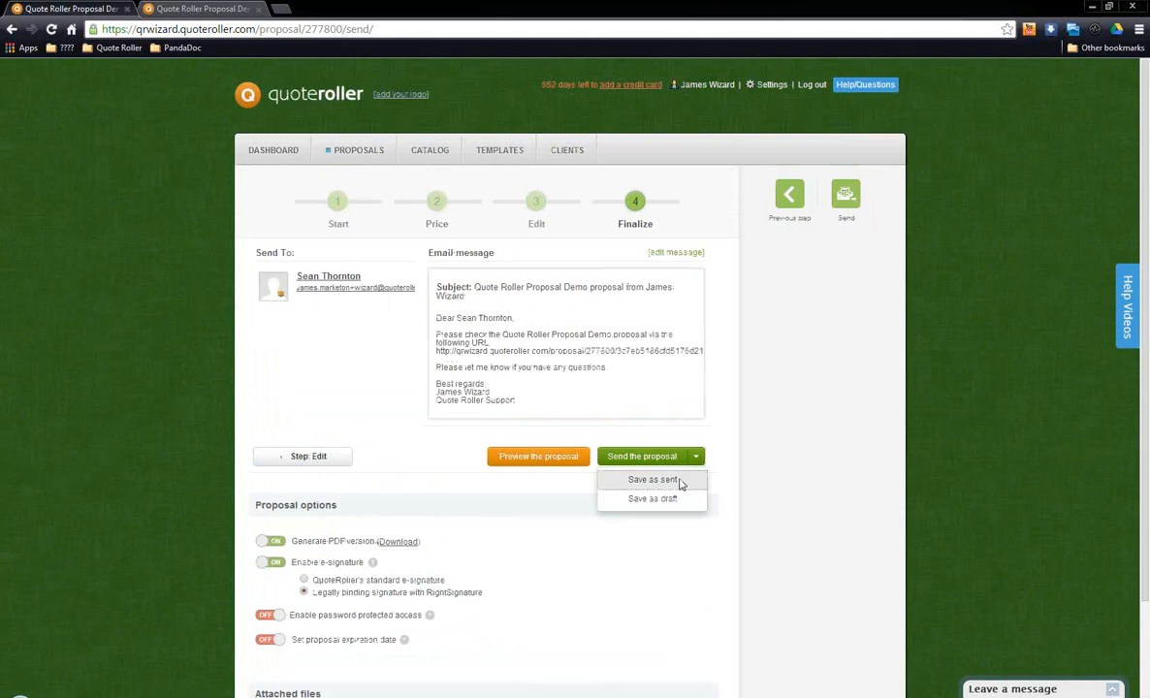
{"action": "left_click", "coordinate": [680, 481]}
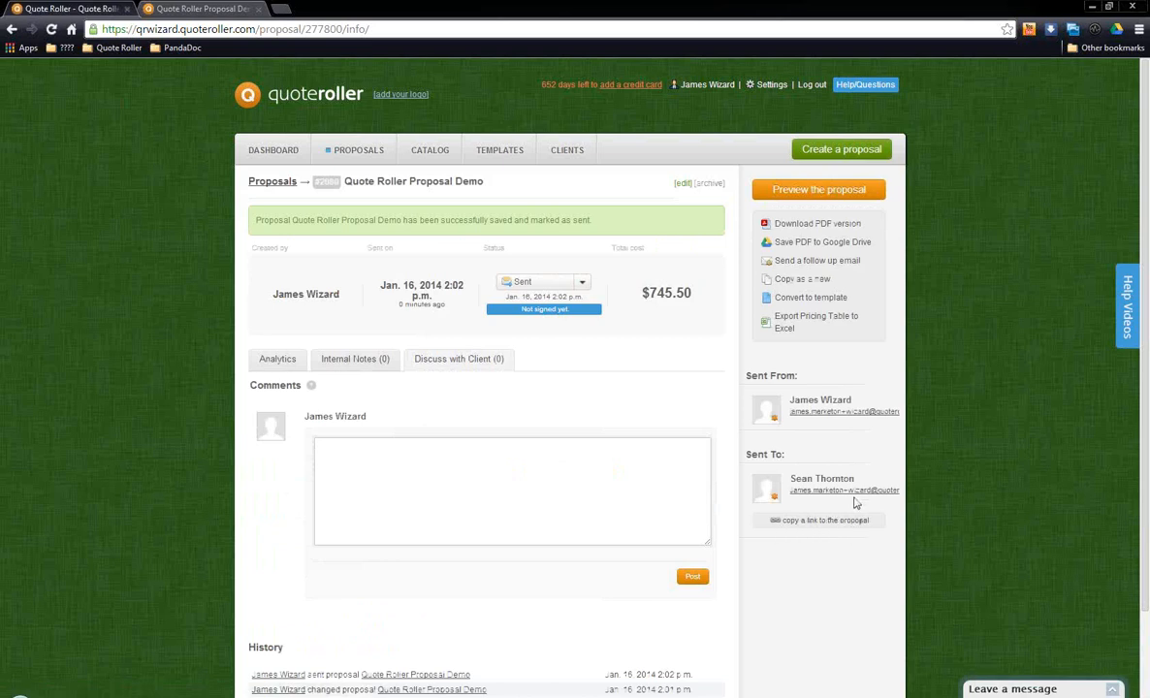
Step: Copy the recipient's link to the proposal and open it in the other browser tab
{"action": "left_click", "coordinate": [823, 524]}
{"action": "left_click", "coordinate": [191, 8]}
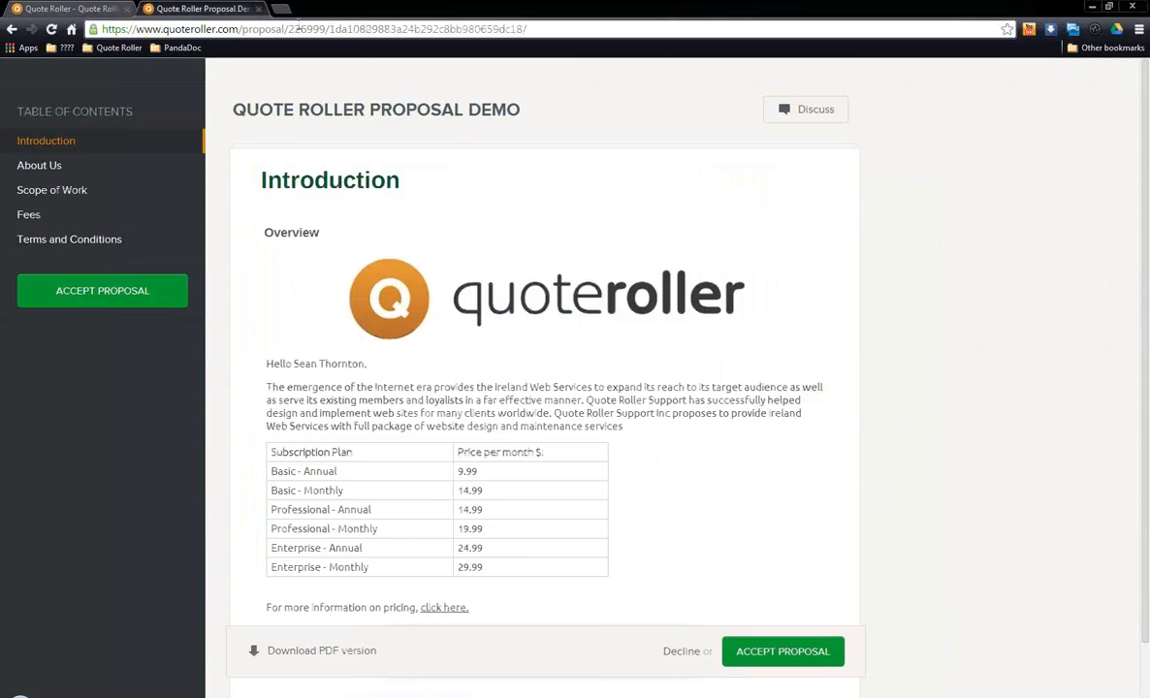
{"action": "left_click", "coordinate": [302, 29]}
{"action": "key", "text": "ctrl+v"}
{"action": "key", "text": "Return"}
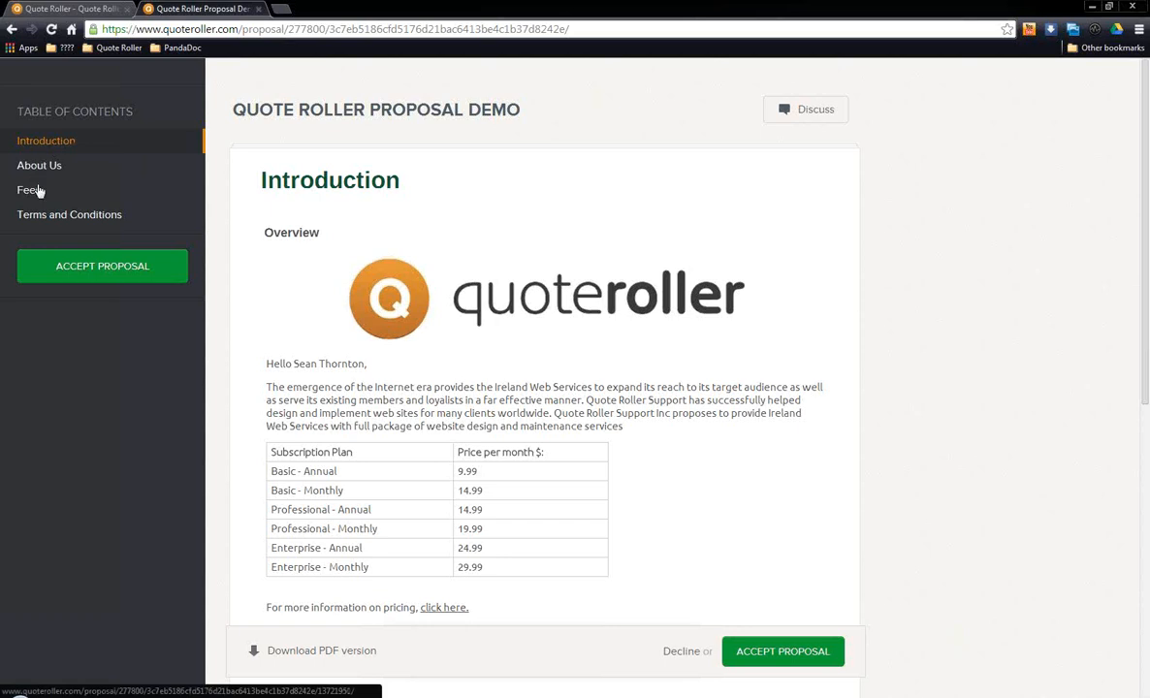
Step: Read through the Introduction section of the proposal in the client's view
{"action": "scroll", "coordinate": [629, 231], "scroll_direction": "down", "scroll_amount": 3}
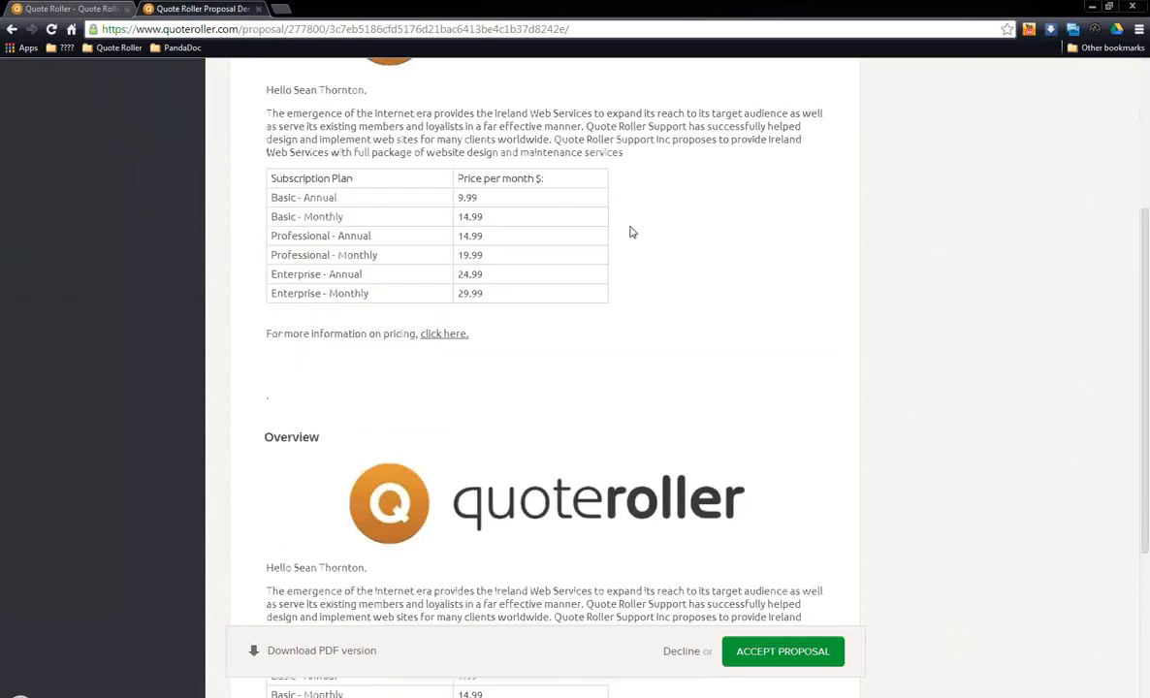
{"action": "scroll", "coordinate": [629, 231], "scroll_direction": "down", "scroll_amount": 3}
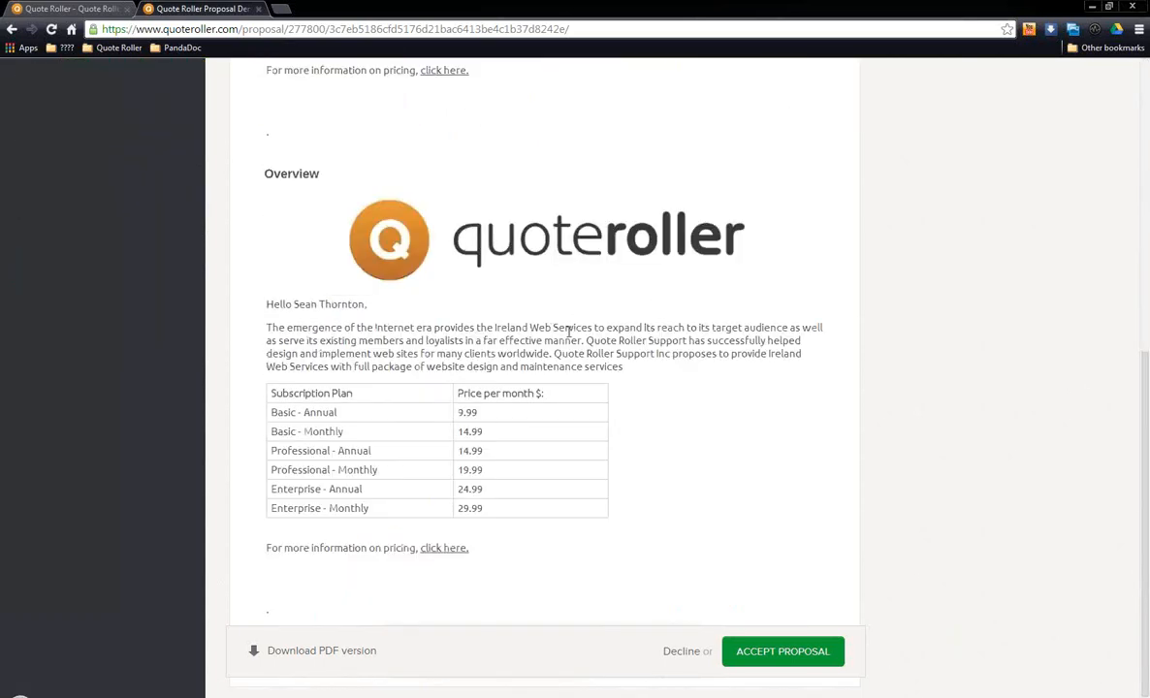
{"action": "scroll", "coordinate": [589, 343], "scroll_direction": "up", "scroll_amount": 6}
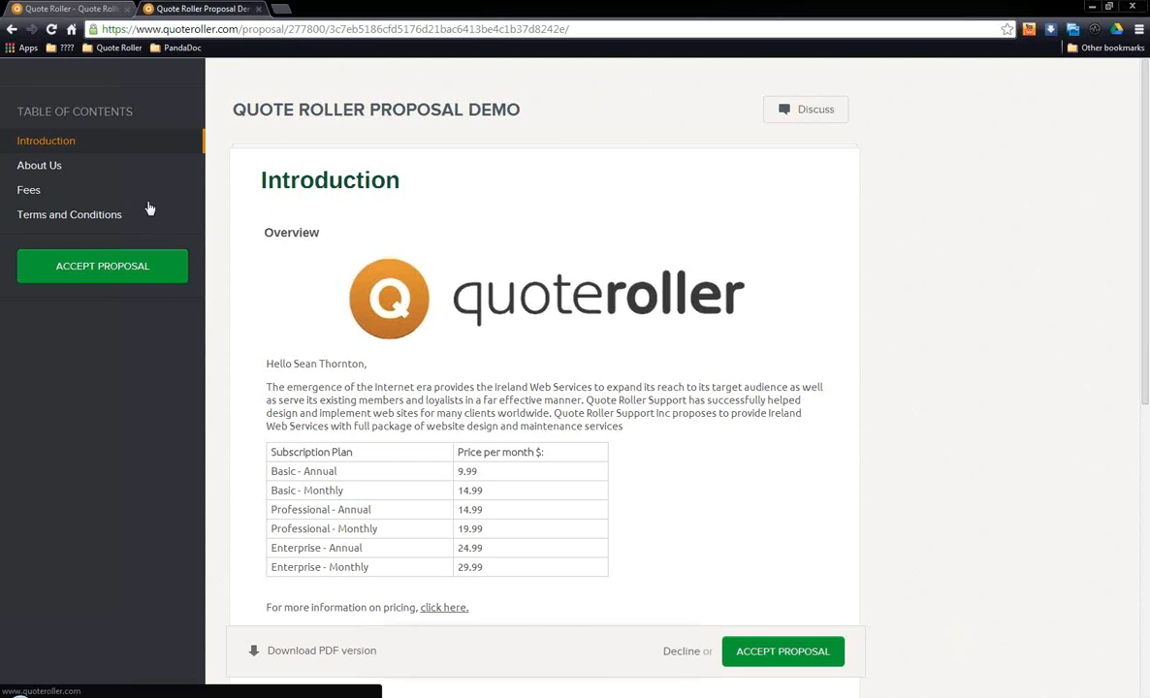
Step: Show the About Us section, view its gallery photo at full size and close the enlarged photo
{"action": "left_click", "coordinate": [51, 165]}
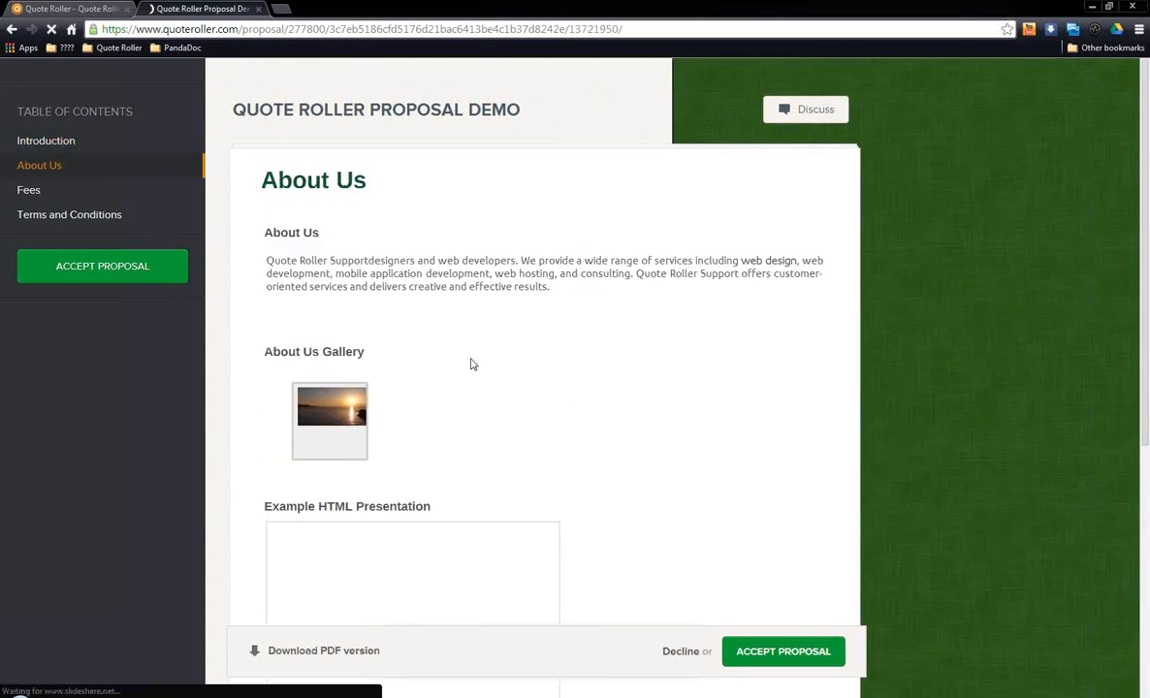
{"action": "scroll", "coordinate": [471, 357], "scroll_direction": "down", "scroll_amount": 1}
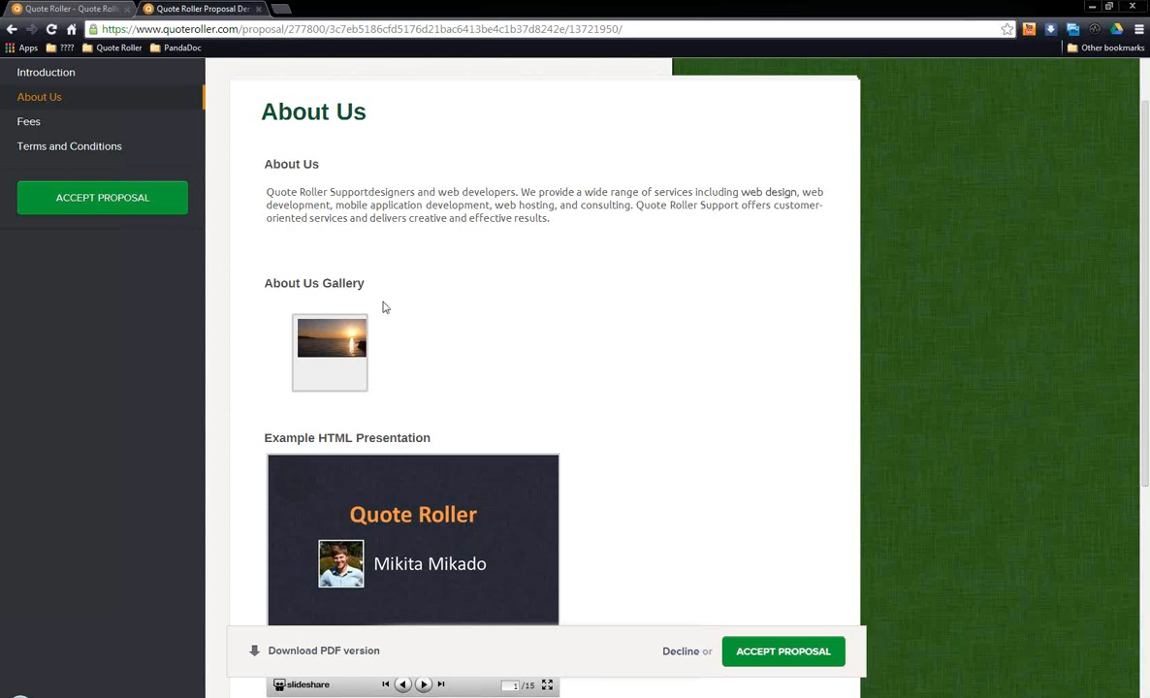
{"action": "scroll", "coordinate": [382, 305], "scroll_direction": "up", "scroll_amount": 1}
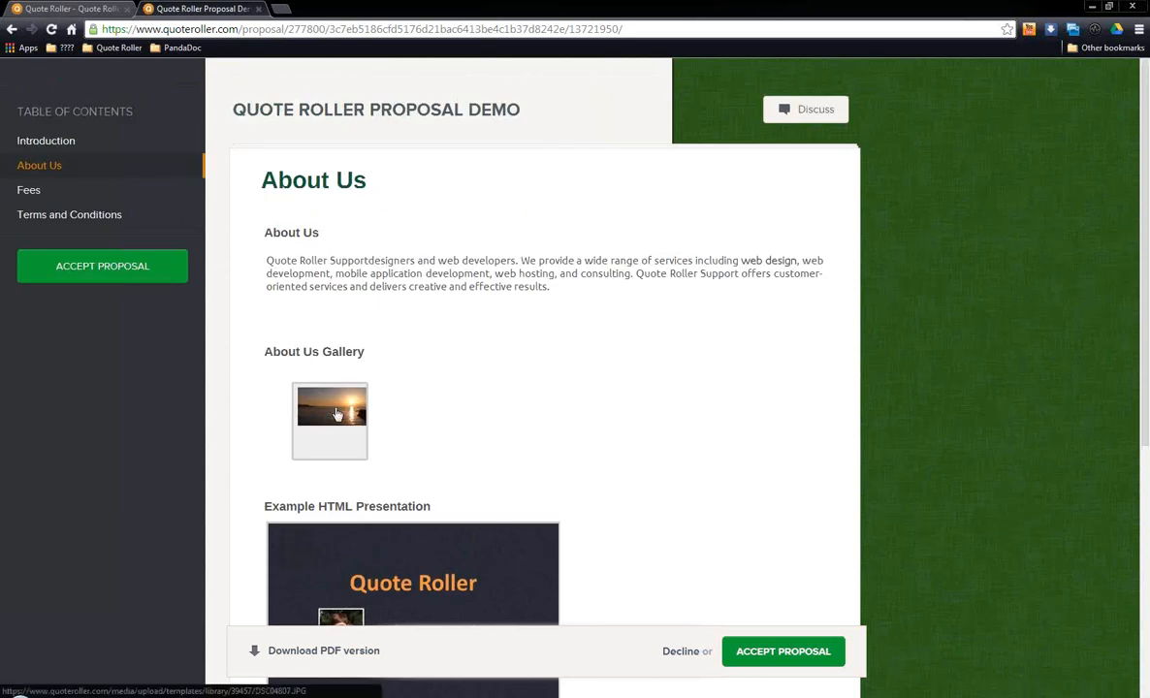
{"action": "left_click", "coordinate": [337, 415]}
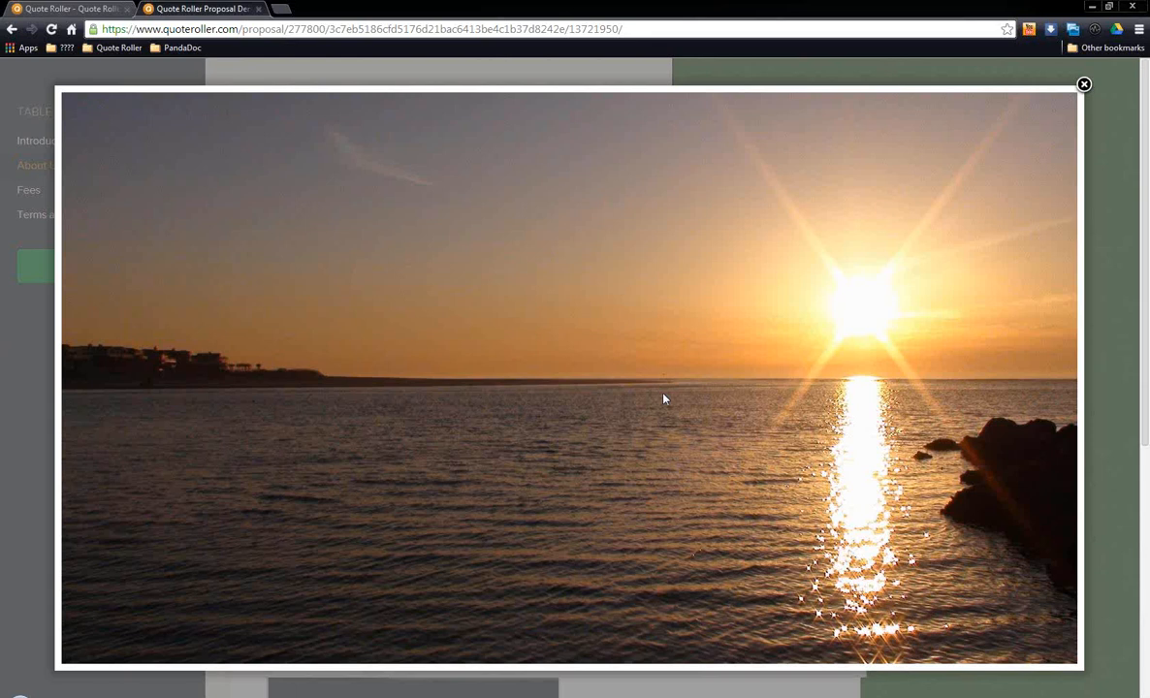
{"action": "left_click", "coordinate": [1081, 86]}
Step: Page forward and back through the slides of the Example HTML Presentation in the About Us section
{"action": "scroll", "coordinate": [606, 354], "scroll_direction": "down", "scroll_amount": 2}
{"action": "scroll", "coordinate": [606, 361], "scroll_direction": "down", "scroll_amount": 1}
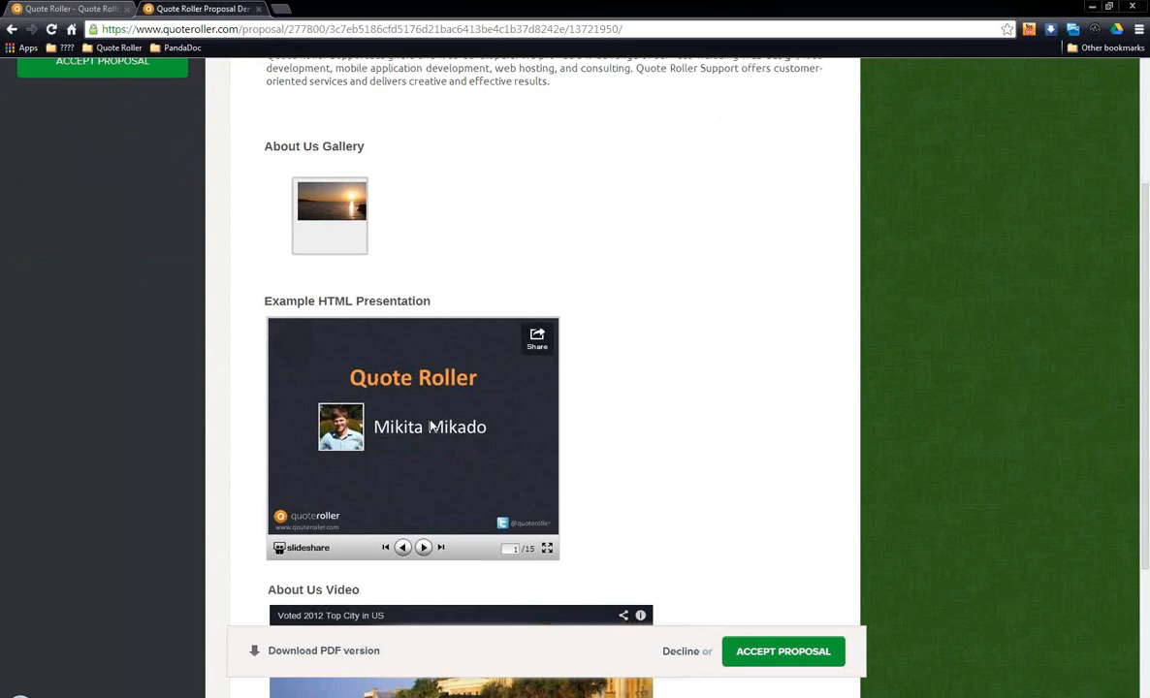
{"action": "left_click", "coordinate": [424, 548]}
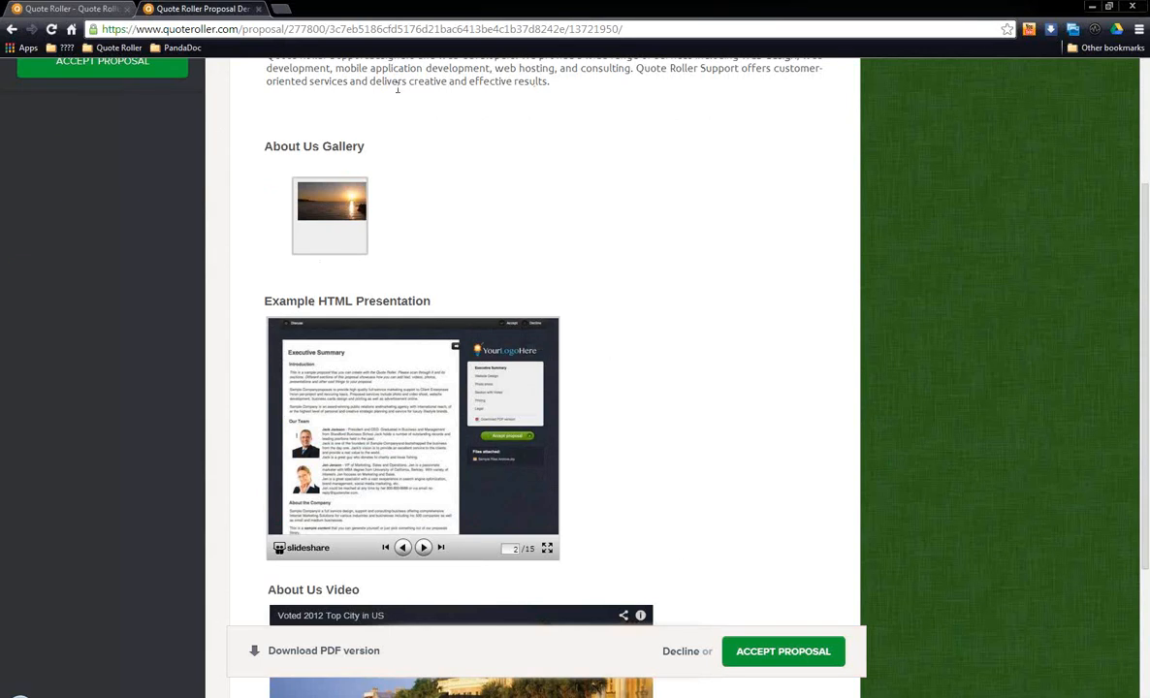
{"action": "left_click", "coordinate": [424, 548]}
{"action": "left_click", "coordinate": [424, 548]}
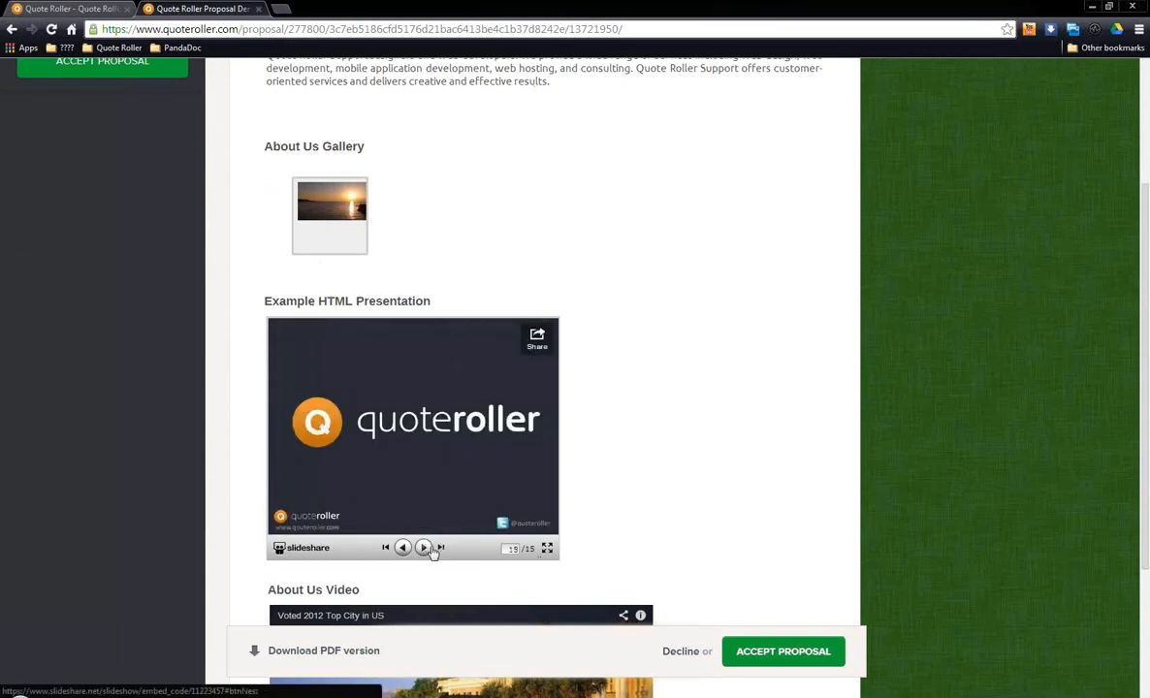
{"action": "left_click", "coordinate": [424, 548]}
{"action": "left_click", "coordinate": [402, 548]}
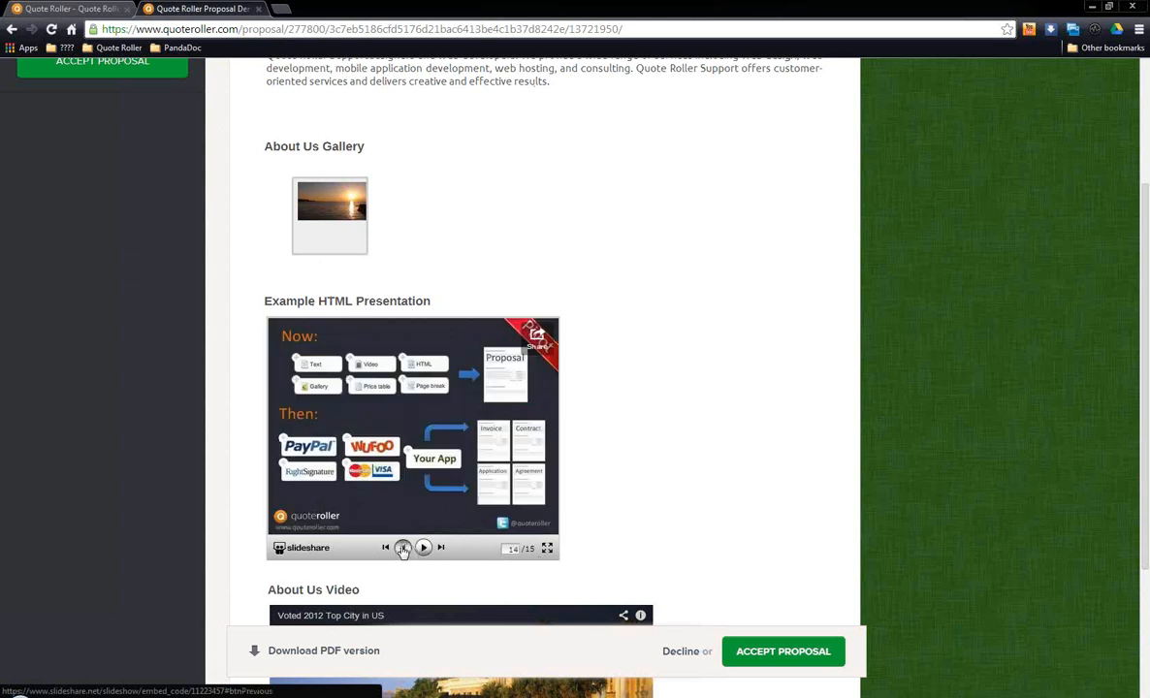
{"action": "left_click", "coordinate": [403, 548]}
Step: Play a few seconds of the About Us Video and pause it
{"action": "scroll", "coordinate": [669, 469], "scroll_direction": "down", "scroll_amount": 2}
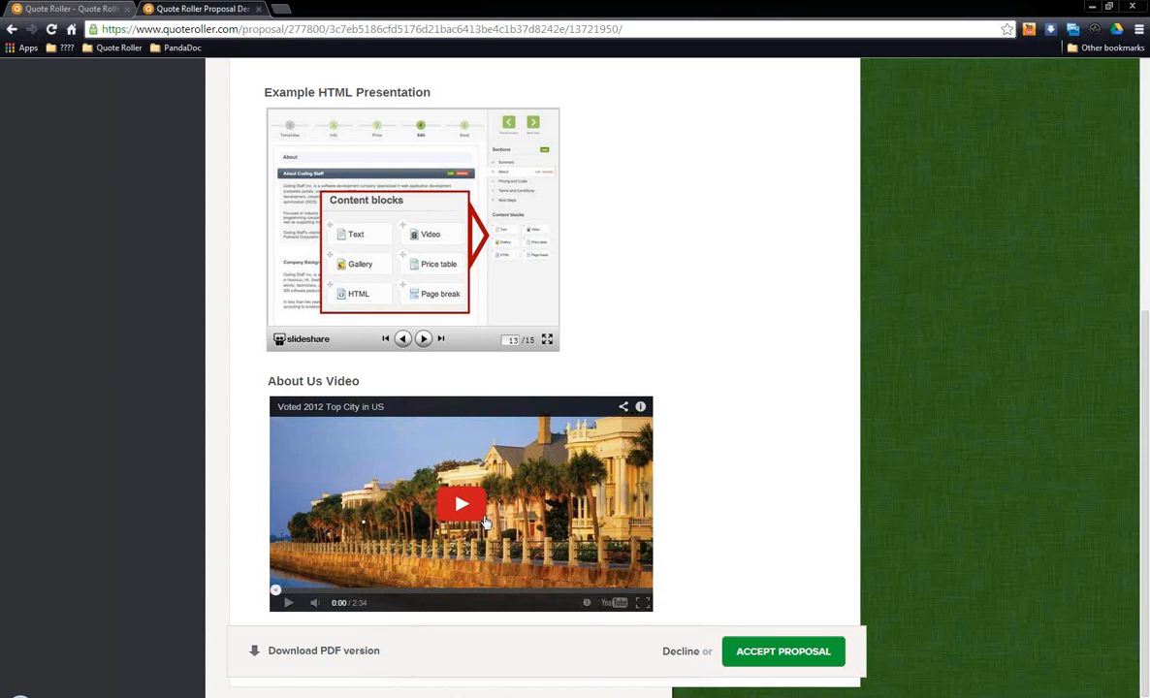
{"action": "left_click", "coordinate": [488, 520]}
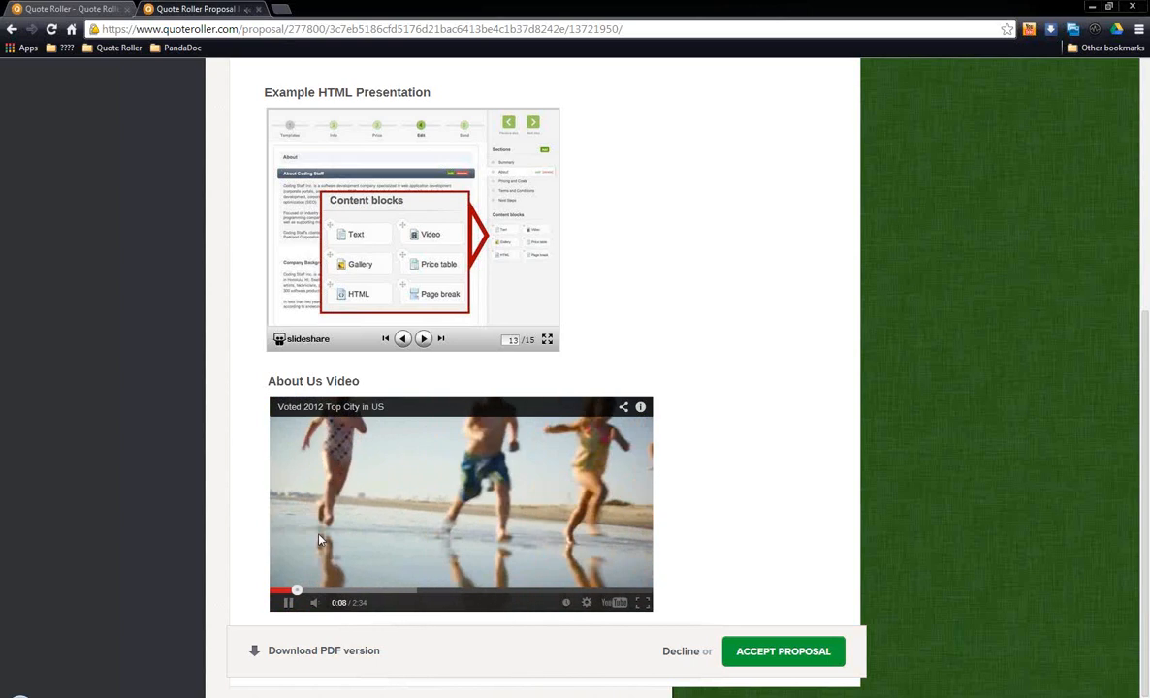
{"action": "left_click", "coordinate": [288, 604]}
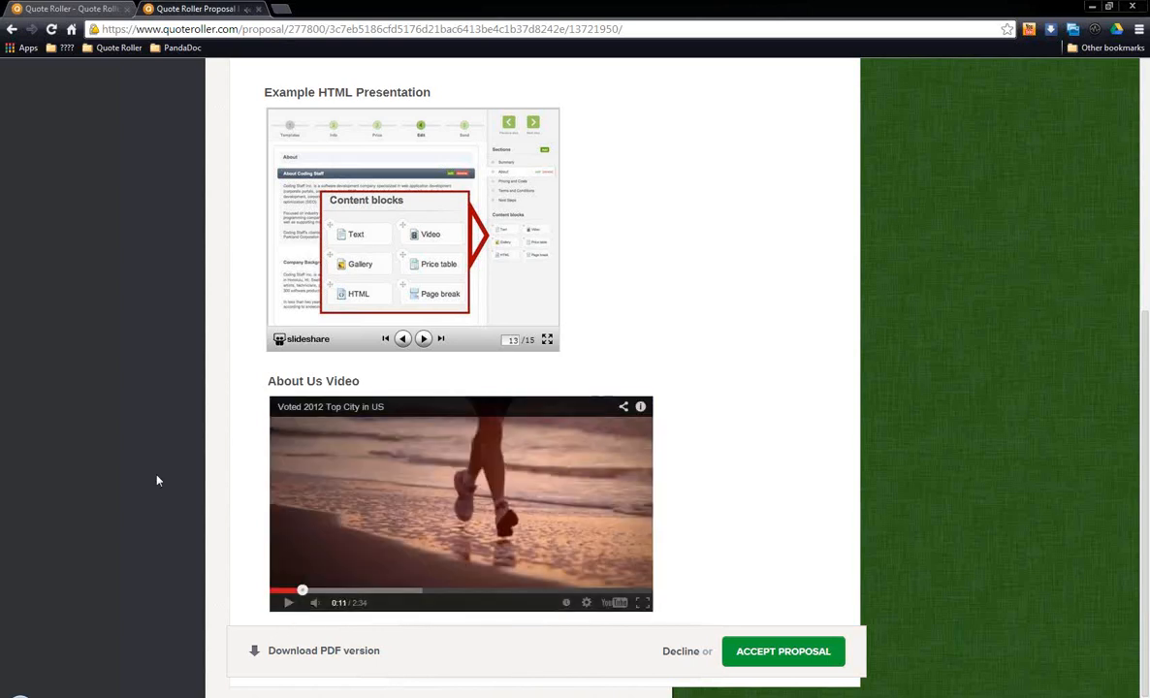
Step: Review the Fees section's services, optional keyboard product, totals and PayPal down payment amount
{"action": "scroll", "coordinate": [162, 474], "scroll_direction": "up", "scroll_amount": 5}
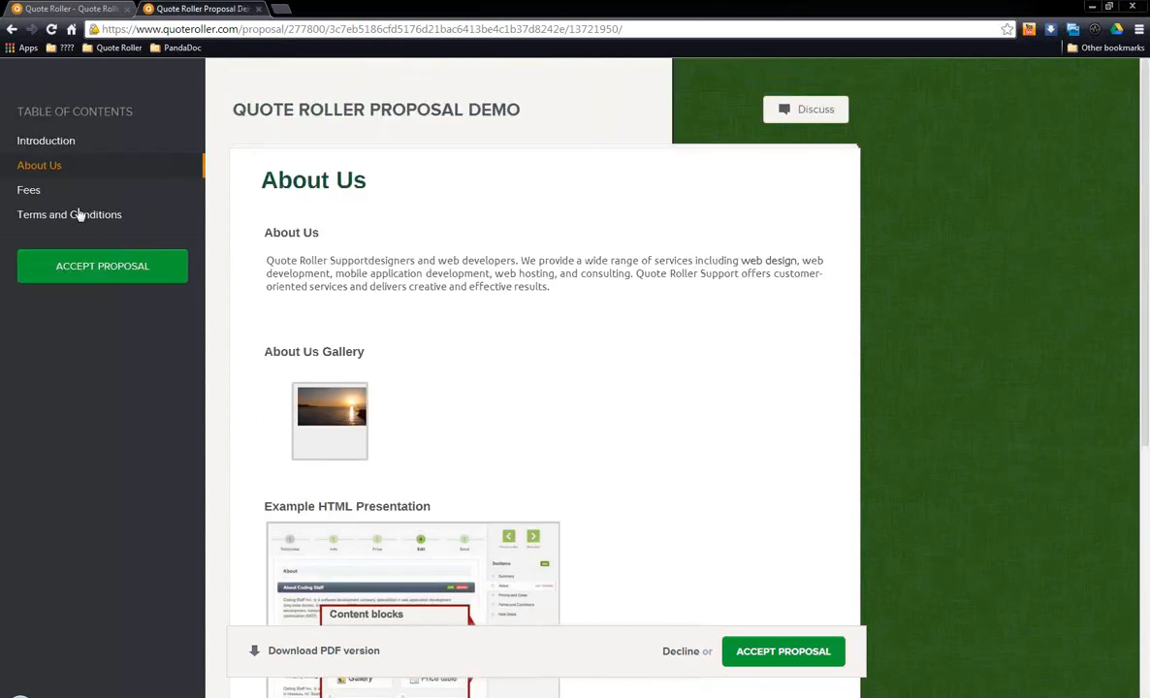
{"action": "left_click", "coordinate": [31, 191]}
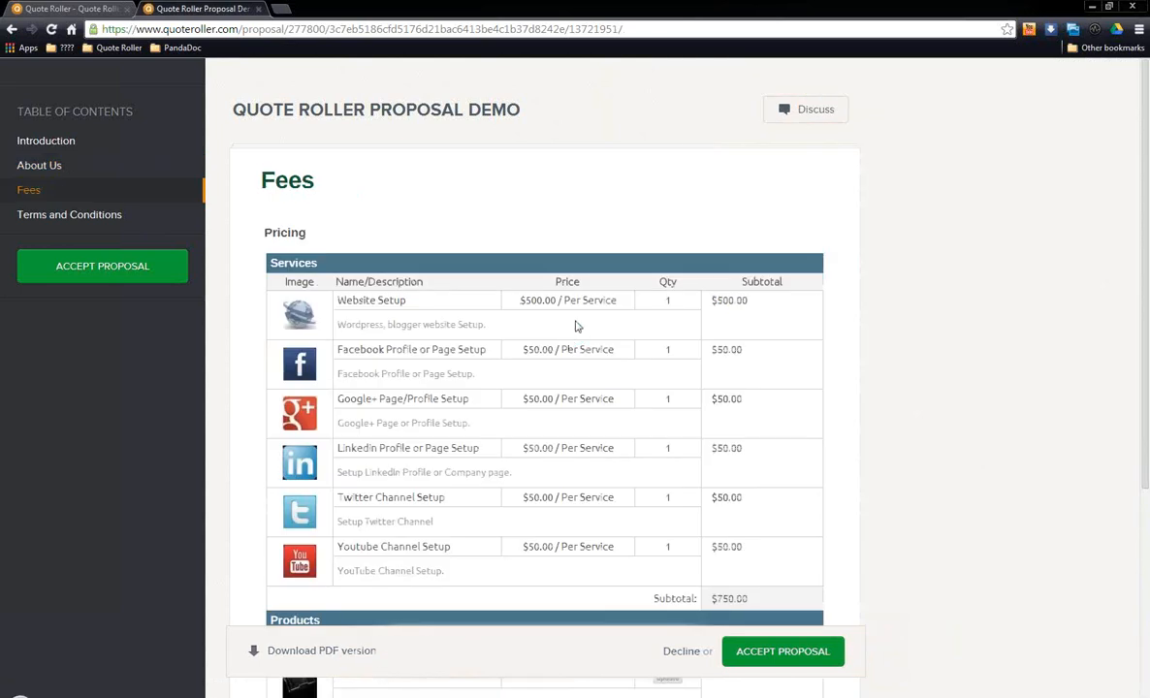
{"action": "scroll", "coordinate": [575, 329], "scroll_direction": "down", "scroll_amount": 1}
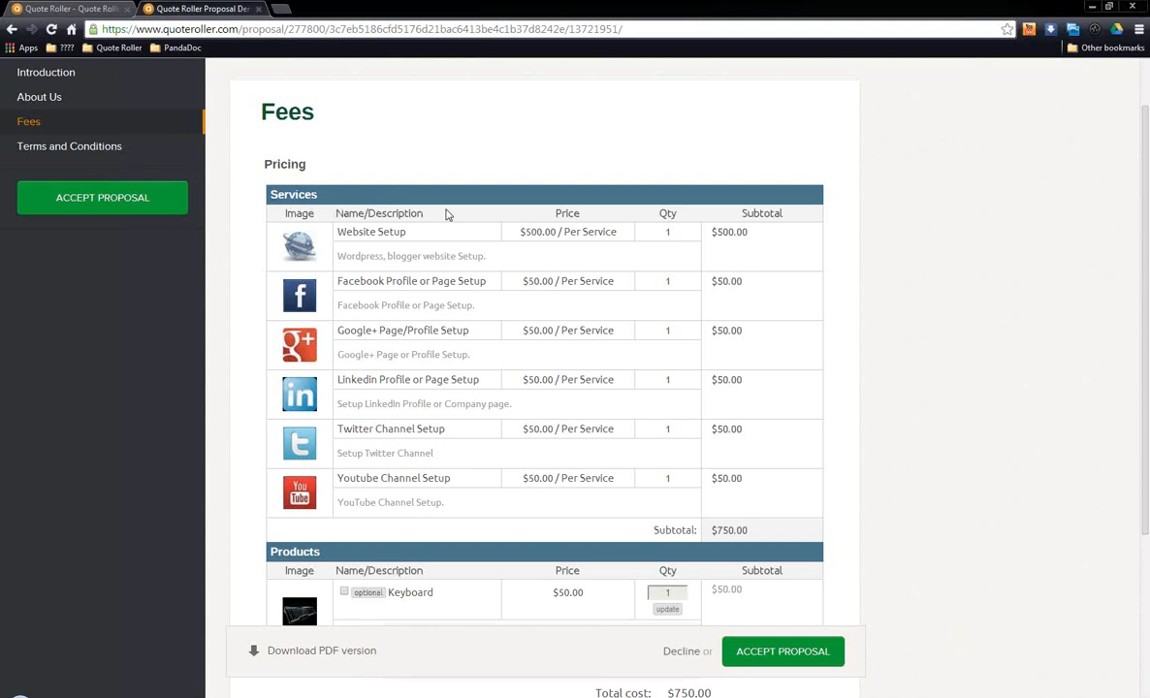
{"action": "scroll", "coordinate": [473, 218], "scroll_direction": "down", "scroll_amount": 3}
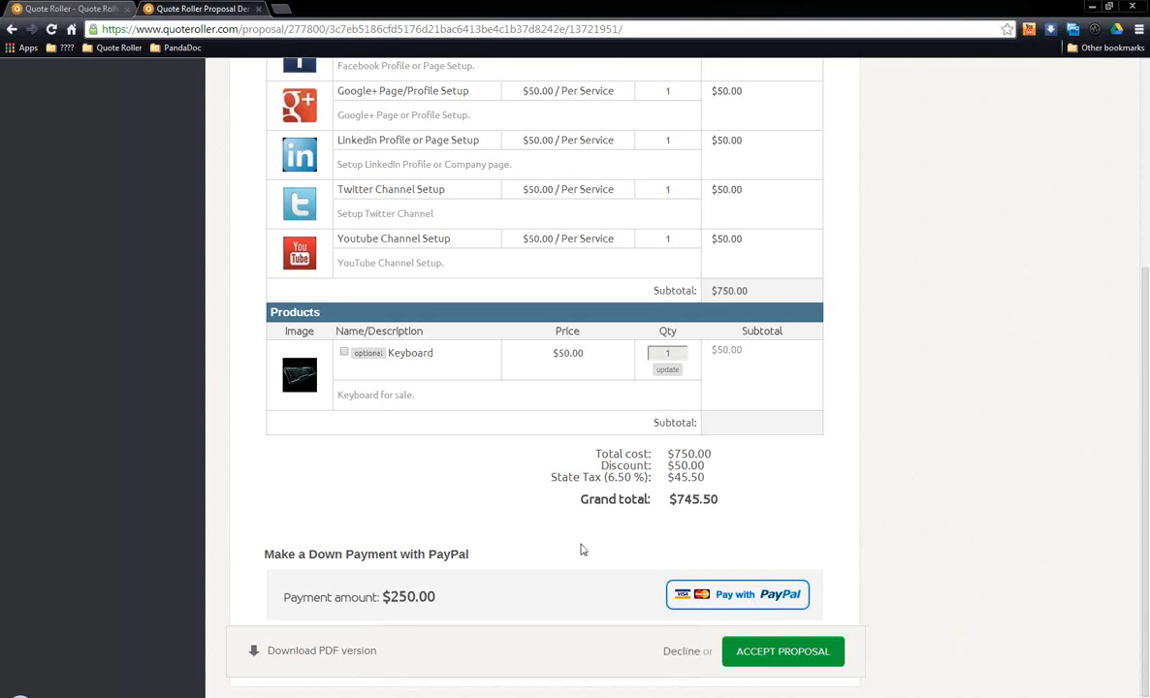
{"action": "left_click_drag", "start_coordinate": [308, 596], "coordinate": [493, 603]}
{"action": "left_click", "coordinate": [500, 603]}
Step: Read the Terms and Conditions section, highlighting the closing sentence about the green "Accept Proposal" button
{"action": "scroll", "coordinate": [546, 590], "scroll_direction": "up", "scroll_amount": 3}
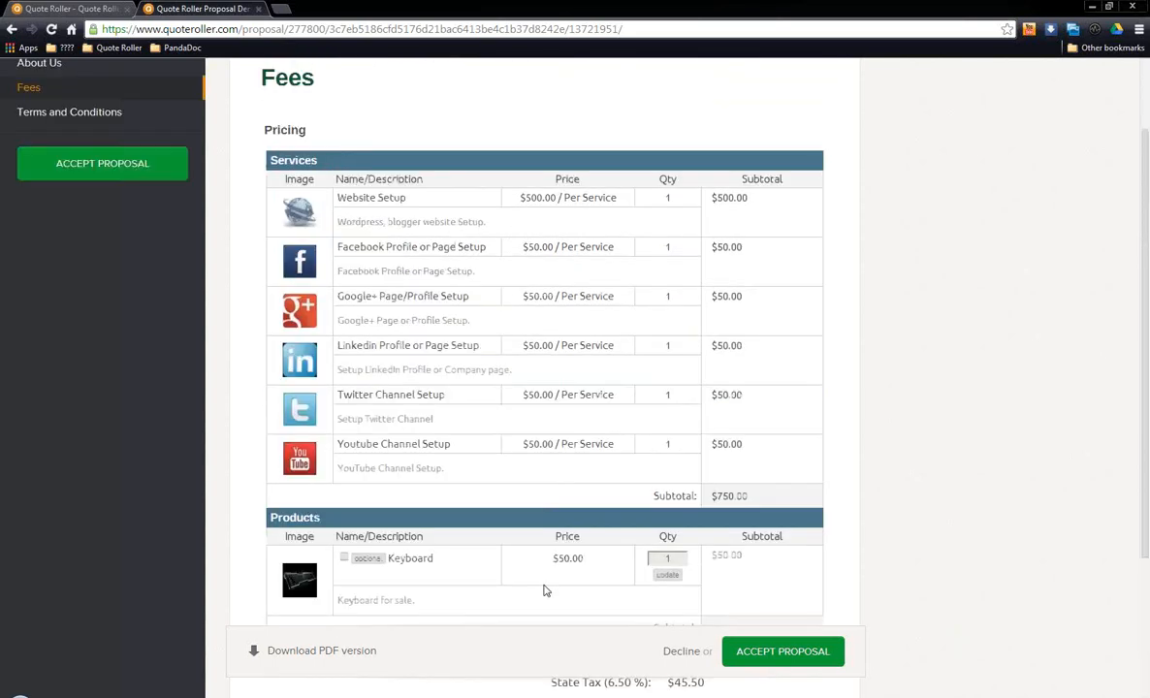
{"action": "left_click", "coordinate": [113, 219]}
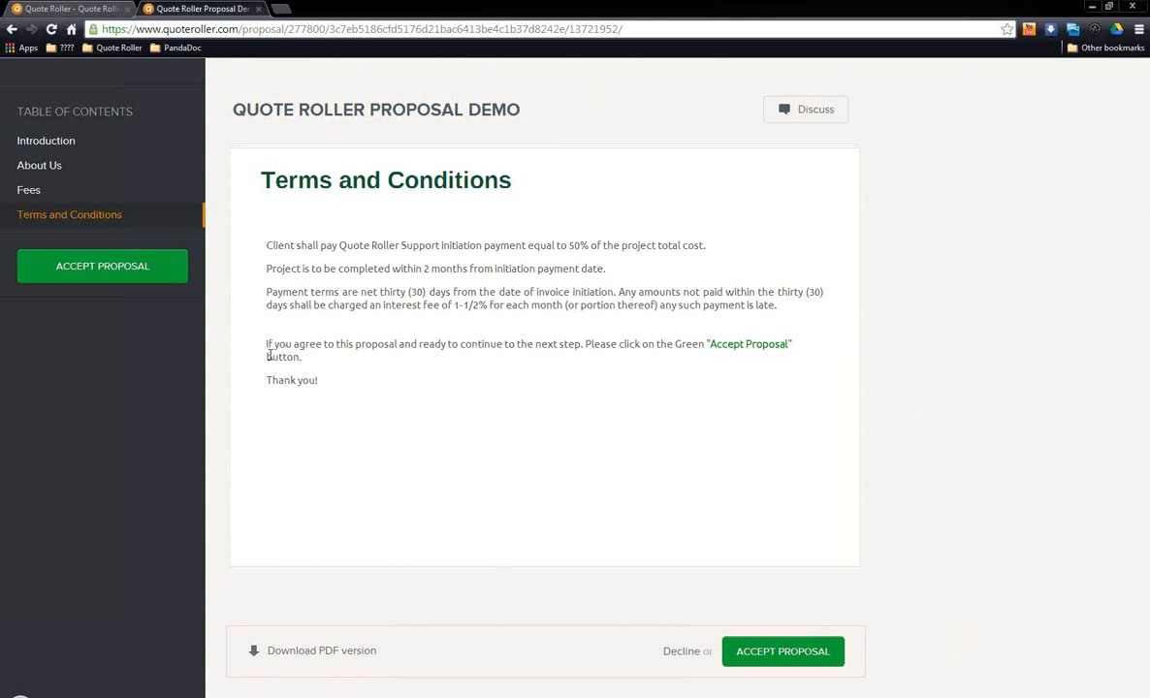
{"action": "left_click_drag", "start_coordinate": [265, 345], "coordinate": [313, 357]}
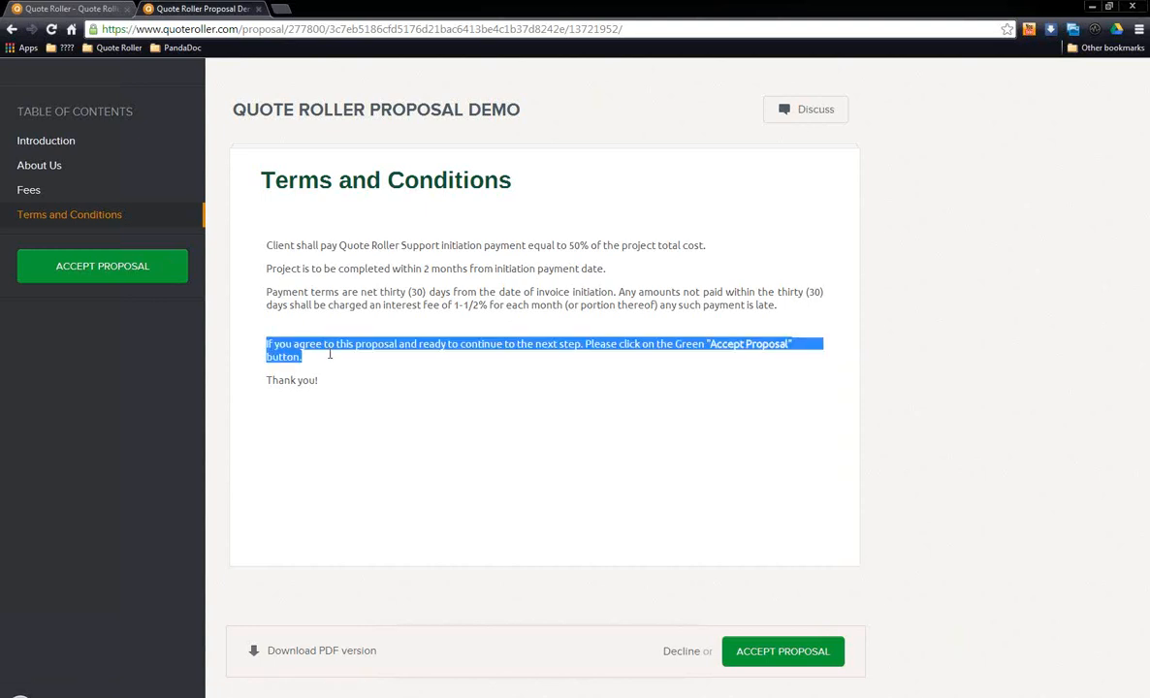
{"action": "left_click", "coordinate": [487, 402]}
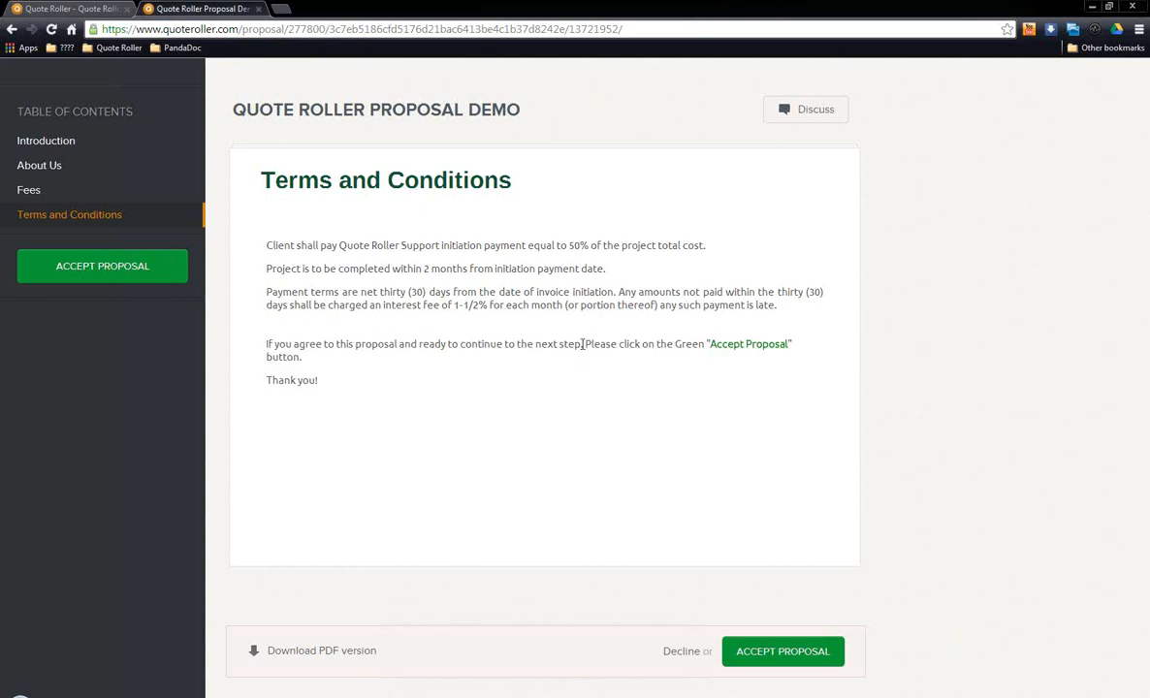
{"action": "left_click_drag", "start_coordinate": [585, 343], "coordinate": [641, 344]}
{"action": "left_click", "coordinate": [341, 336]}
{"action": "left_click_drag", "start_coordinate": [328, 339], "coordinate": [693, 345]}
{"action": "left_click", "coordinate": [586, 351]}
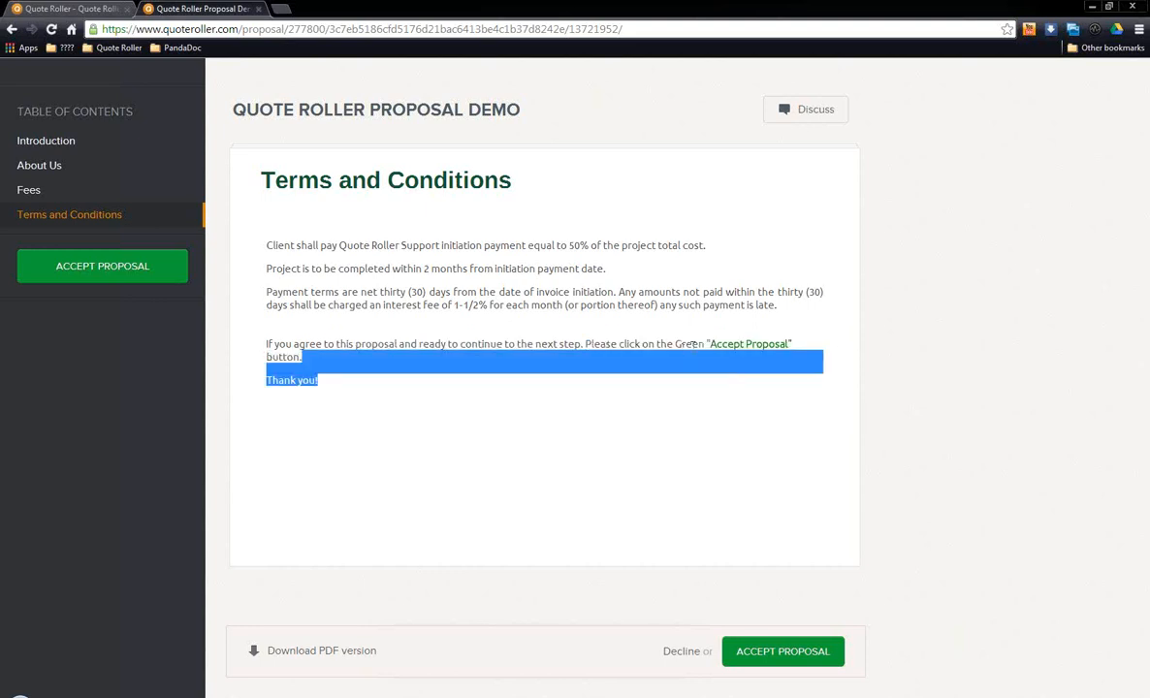
{"action": "left_click", "coordinate": [693, 345]}
{"action": "double_click", "coordinate": [690, 344]}
{"action": "left_click", "coordinate": [695, 372]}
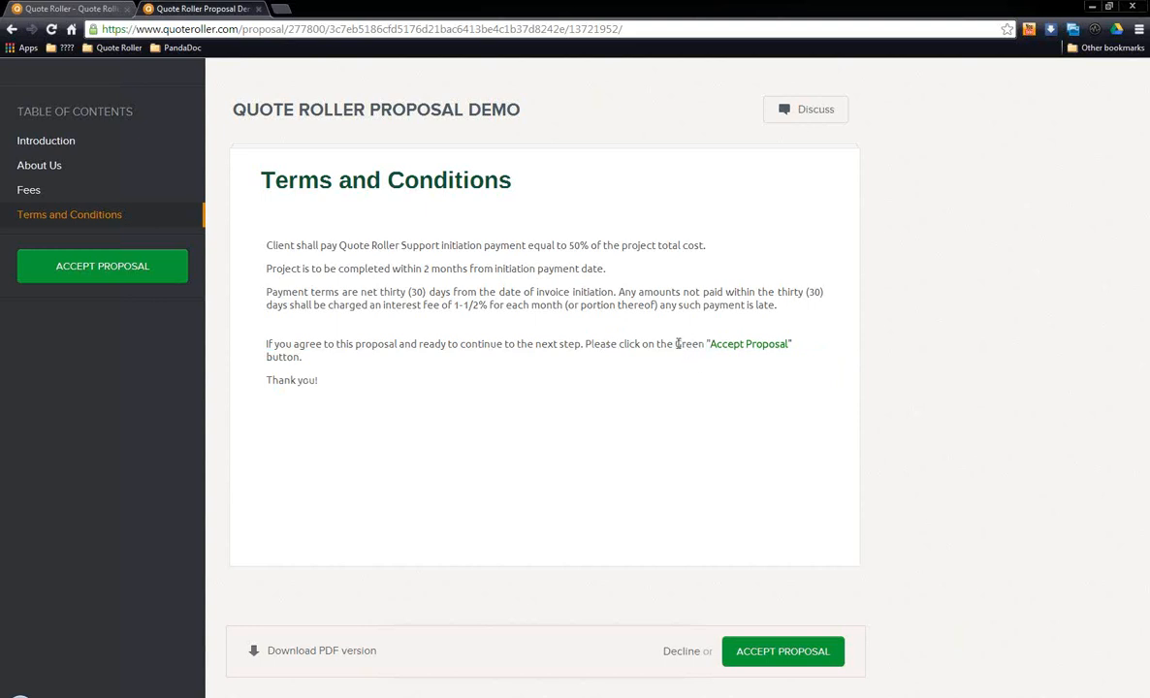
{"action": "left_click_drag", "start_coordinate": [676, 343], "coordinate": [795, 343]}
{"action": "left_click", "coordinate": [729, 395]}
Step: Accept the proposal as the client, dismiss the E-signature notice and close the client's view of the proposal
{"action": "left_click", "coordinate": [95, 268]}
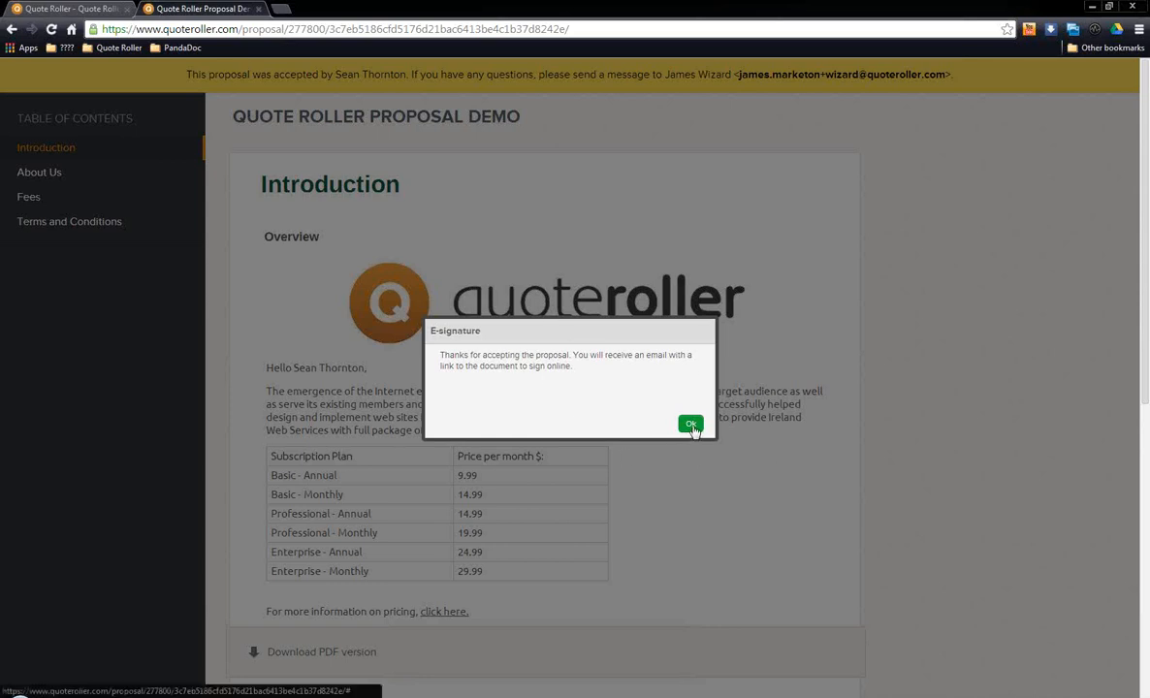
{"action": "left_click", "coordinate": [690, 425]}
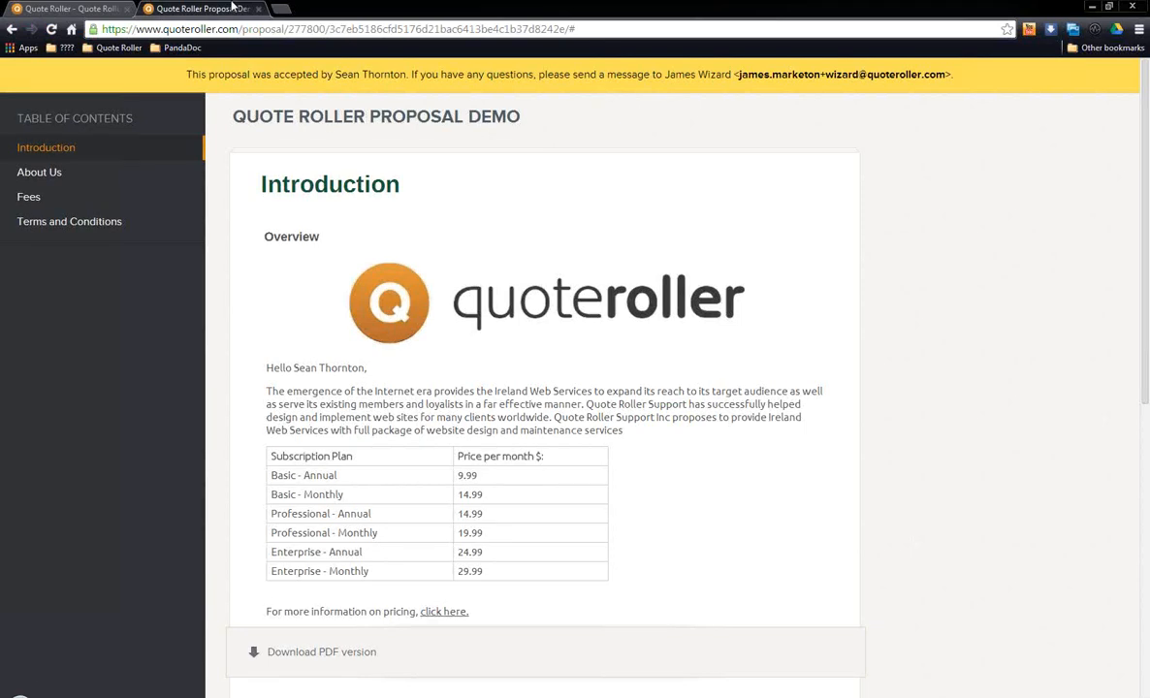
{"action": "left_click", "coordinate": [258, 9]}
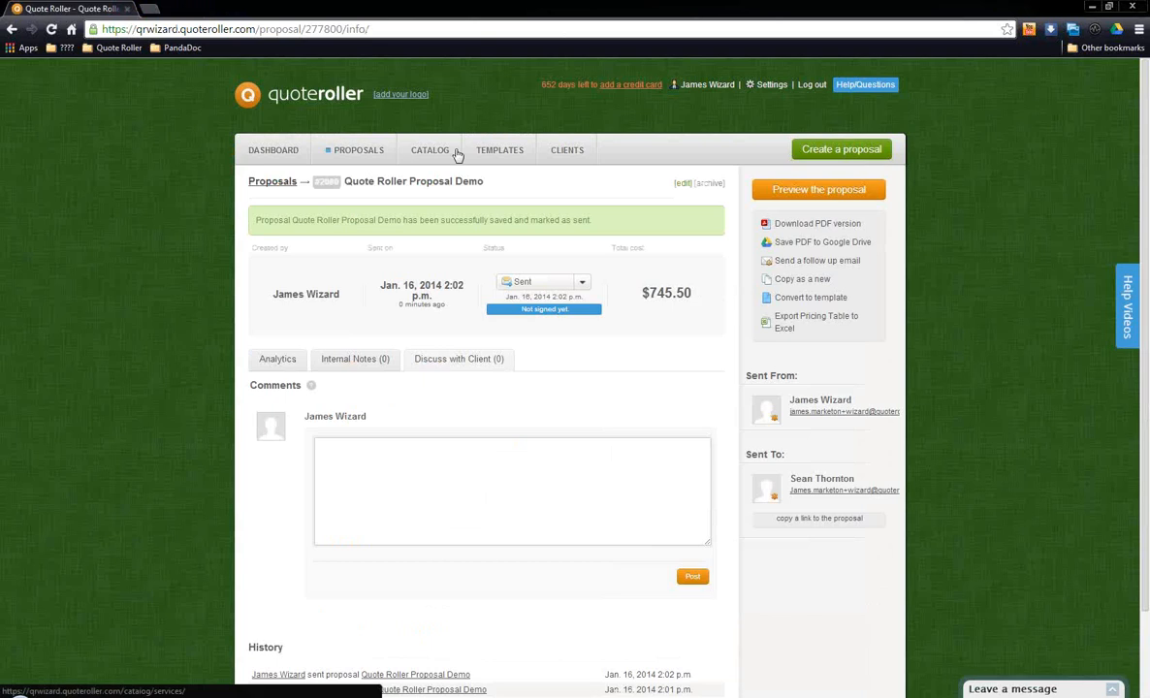
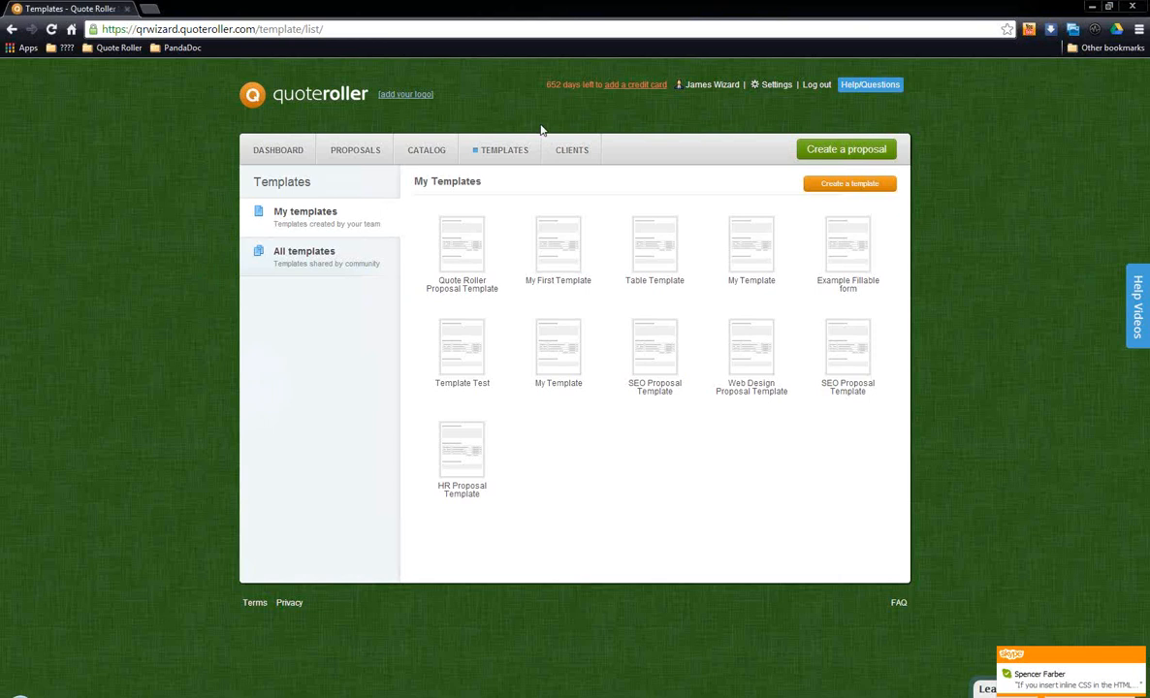
{"action": "left_click_drag", "start_coordinate": [419, 204], "coordinate": [778, 384]}
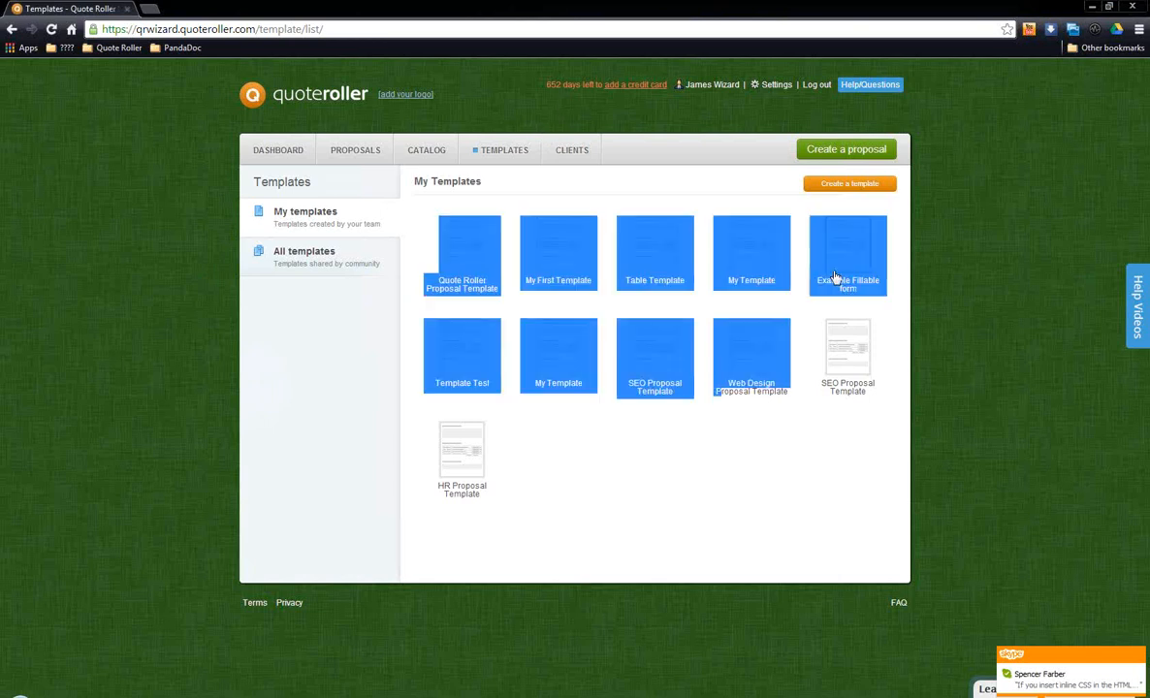
{"action": "left_click", "coordinate": [714, 494]}
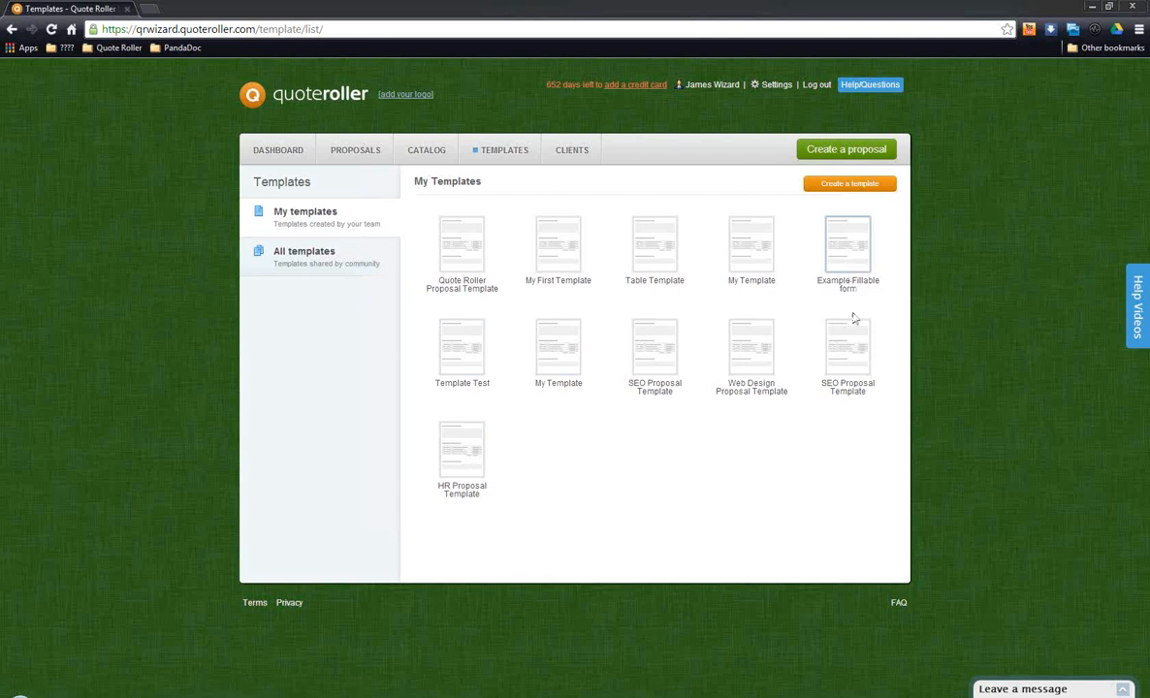
Step: Open the Support / FAQ site and review its Getting Started page with the user manual link and Webinar 101 video
{"action": "left_click", "coordinate": [899, 603]}
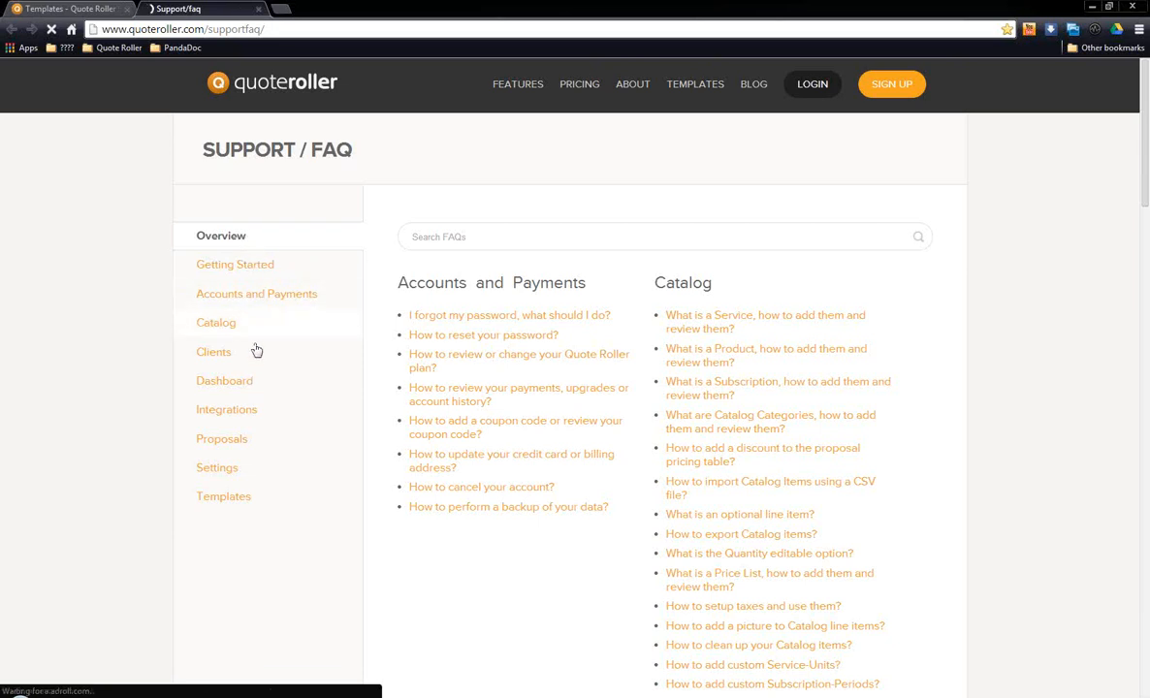
{"action": "left_click", "coordinate": [249, 265]}
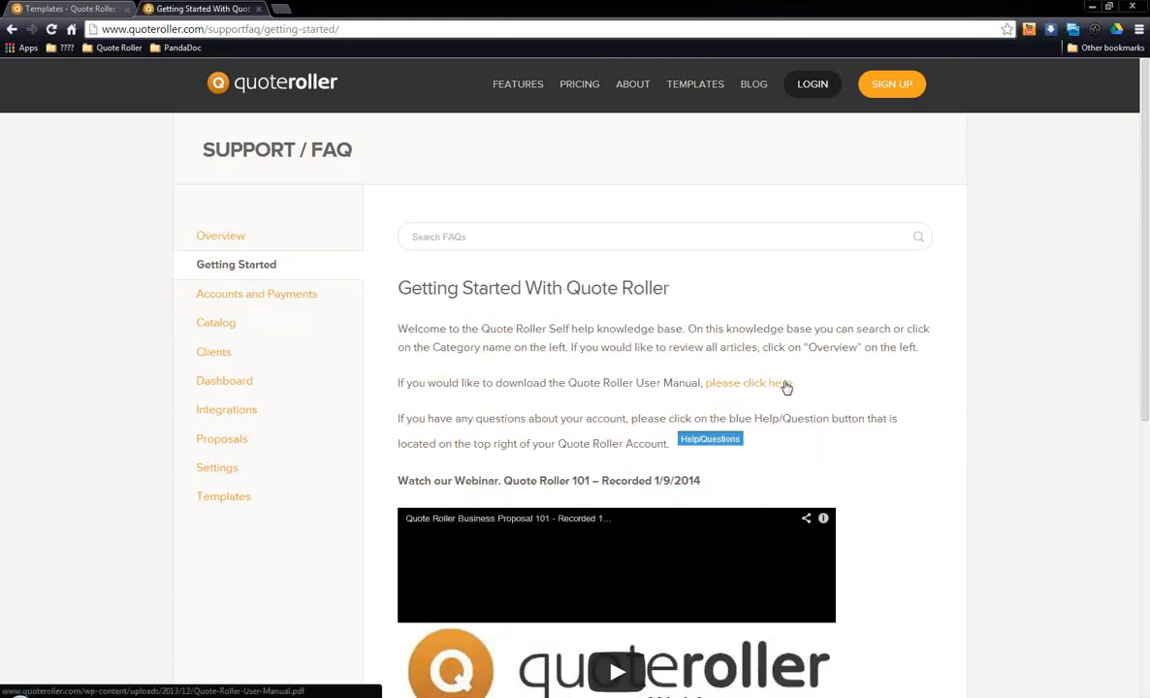
{"action": "scroll", "coordinate": [845, 372], "scroll_direction": "down", "scroll_amount": 2}
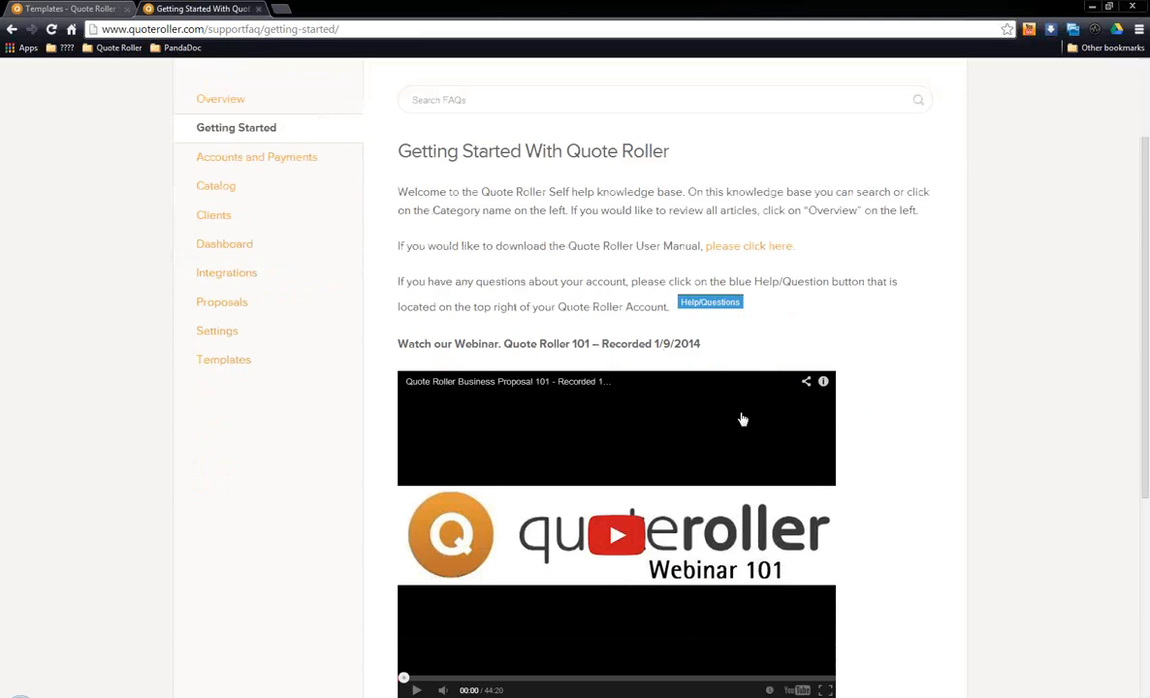
{"action": "scroll", "coordinate": [900, 441], "scroll_direction": "up", "scroll_amount": 2}
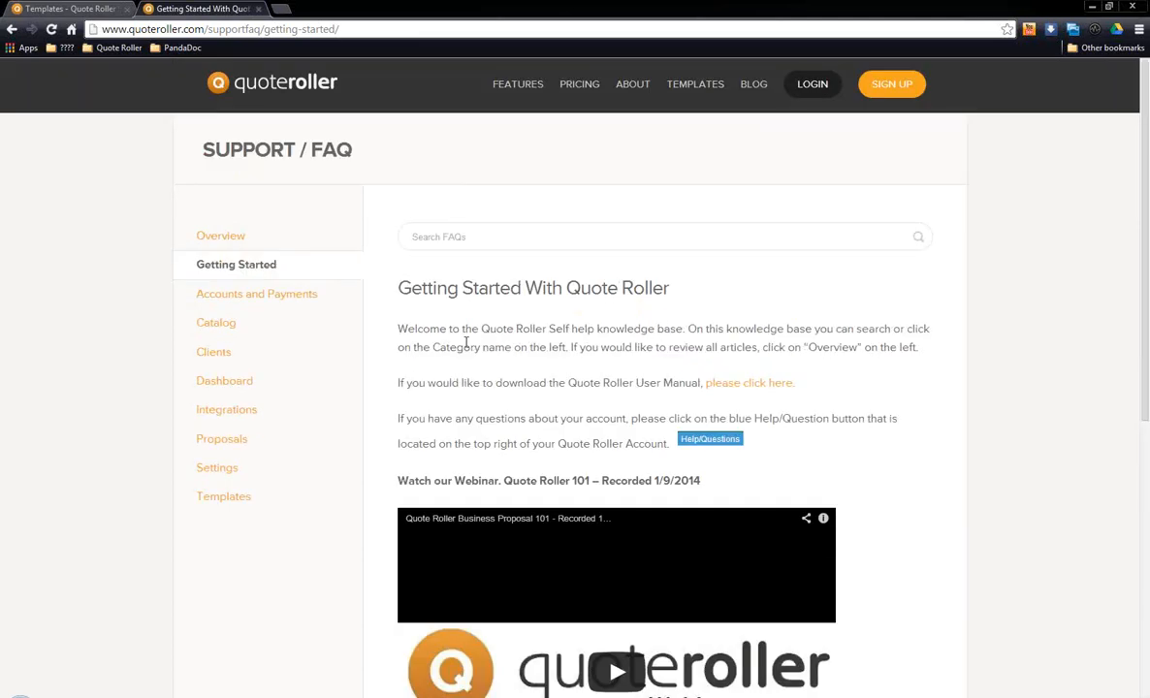
Step: Search the FAQs for "custom css"
{"action": "left_click", "coordinate": [519, 235]}
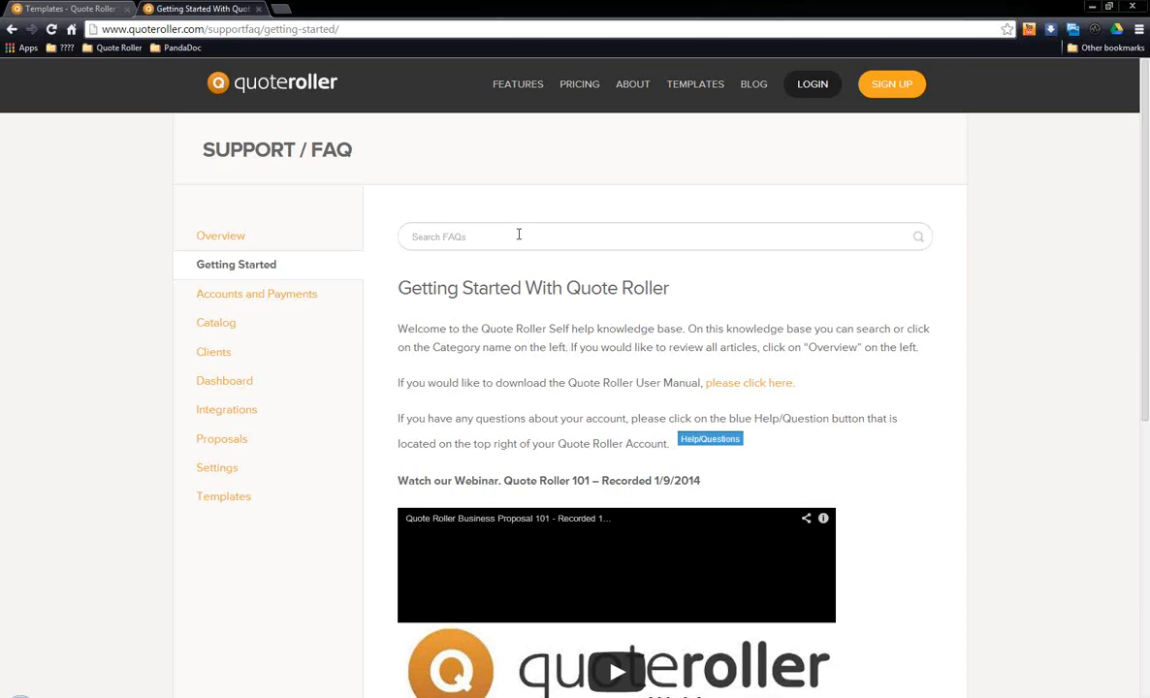
{"action": "type", "text": "custom css"}
{"action": "key", "text": "Return"}
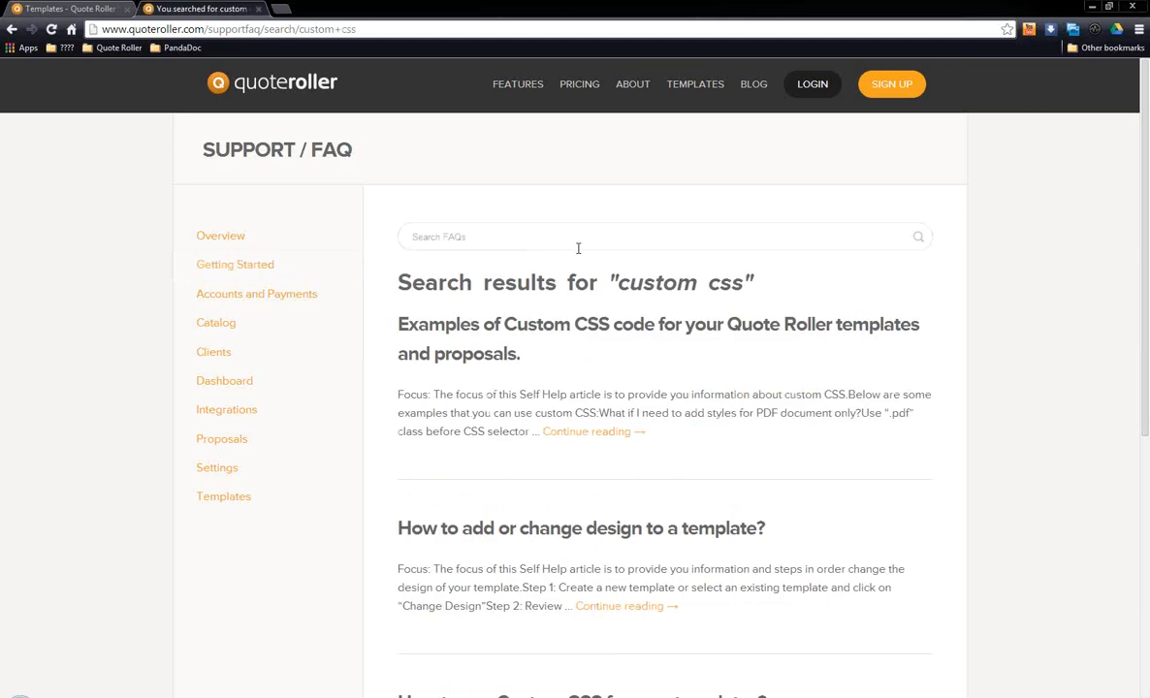
Step: Open the article "Examples of Custom CSS code for your Quote Roller templates and proposals" and look through its code examples
{"action": "scroll", "coordinate": [655, 334], "scroll_direction": "down", "scroll_amount": 1}
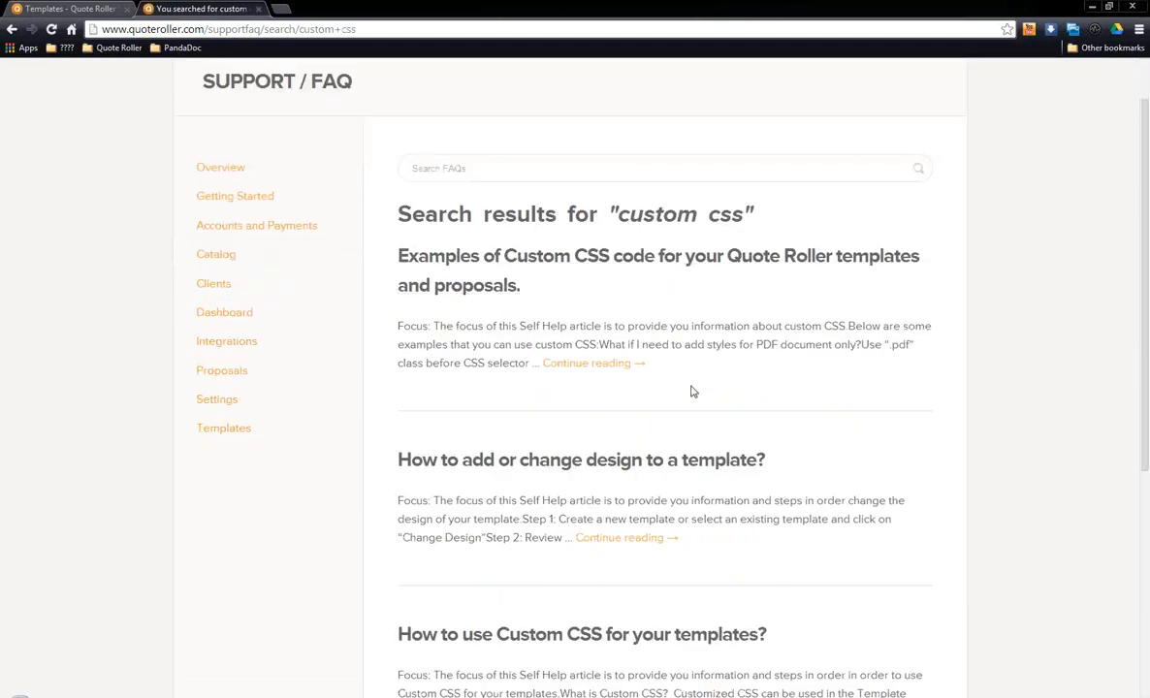
{"action": "left_click", "coordinate": [657, 260]}
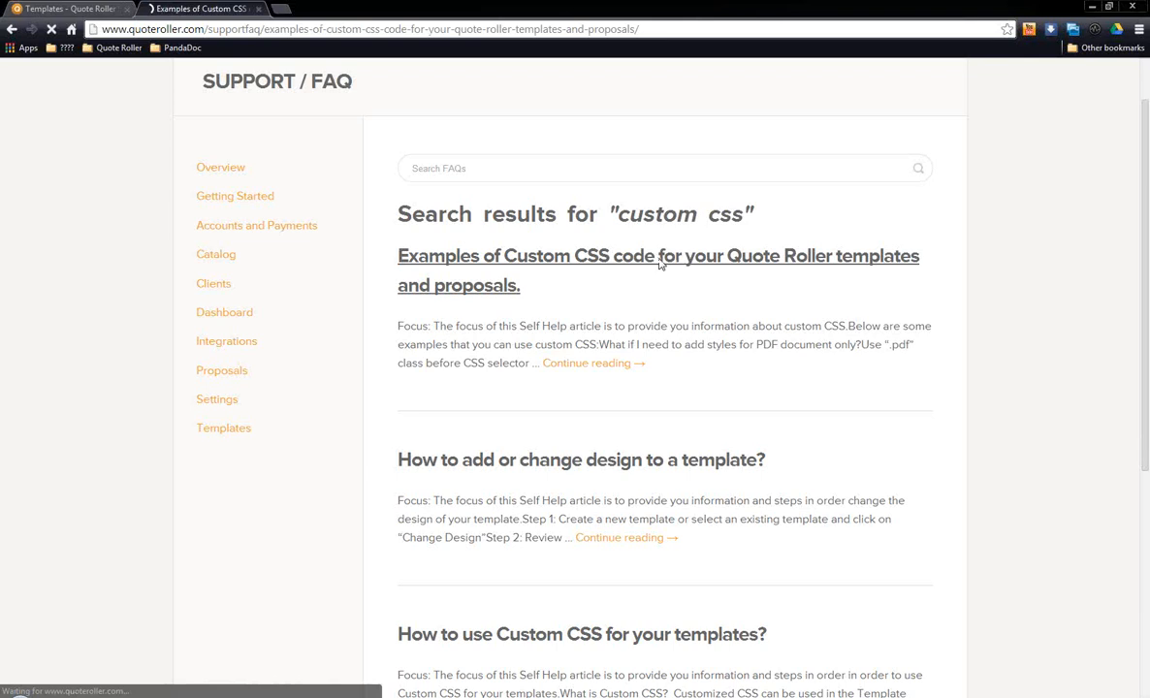
{"action": "scroll", "coordinate": [715, 304], "scroll_direction": "down", "scroll_amount": 3}
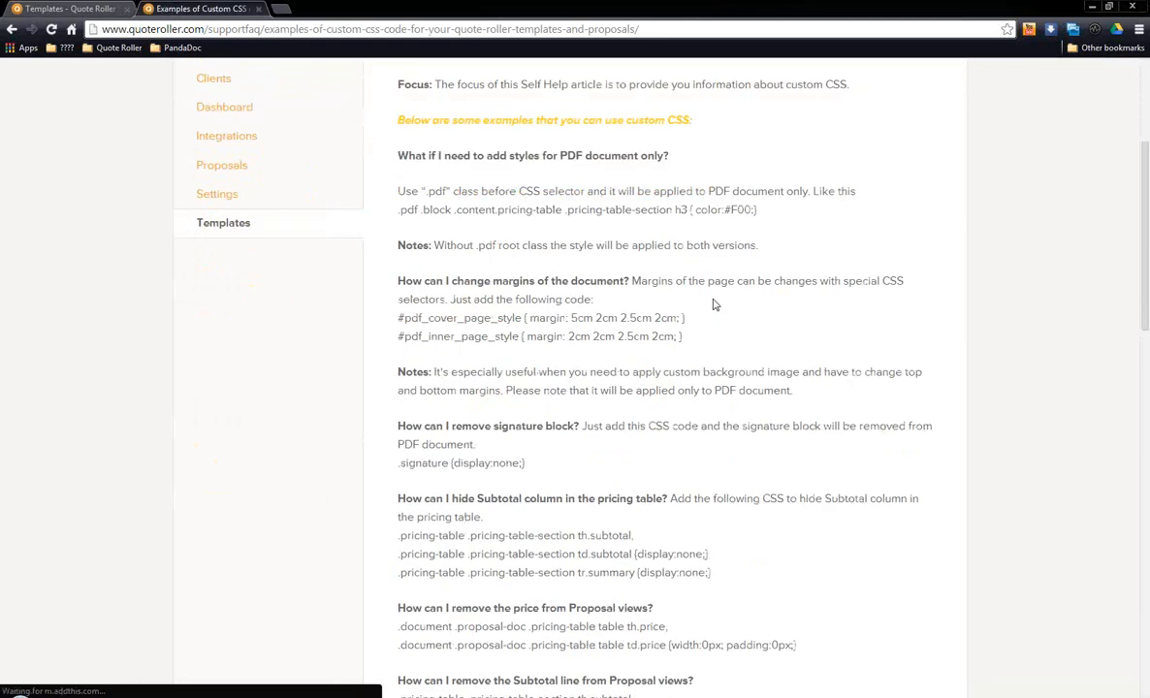
{"action": "scroll", "coordinate": [716, 304], "scroll_direction": "up", "scroll_amount": 3}
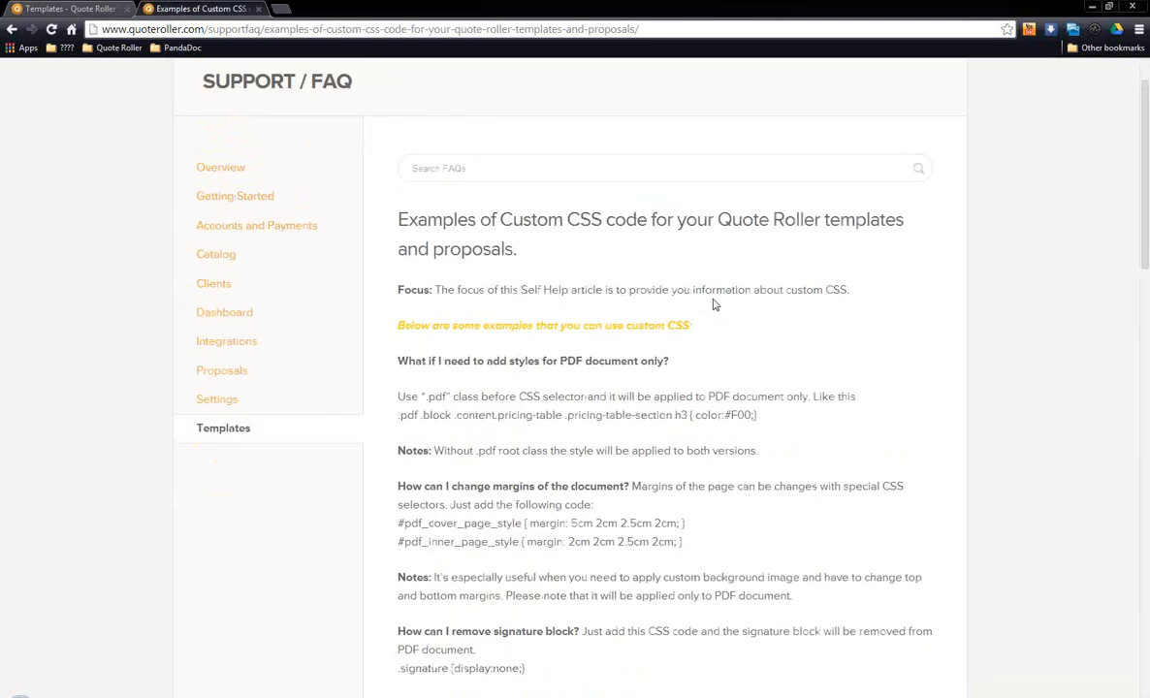
{"action": "scroll", "coordinate": [712, 304], "scroll_direction": "up", "scroll_amount": 1}
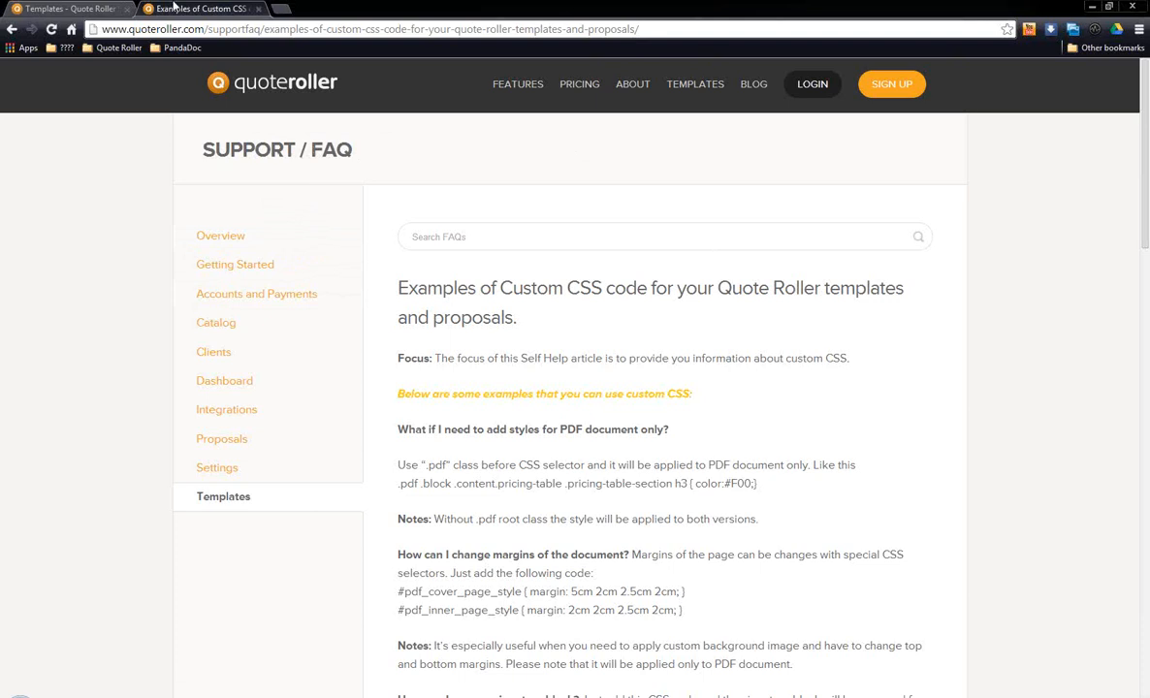
Step: Return to the Quote Roller account and reload its list of templates
{"action": "left_click", "coordinate": [69, 8]}
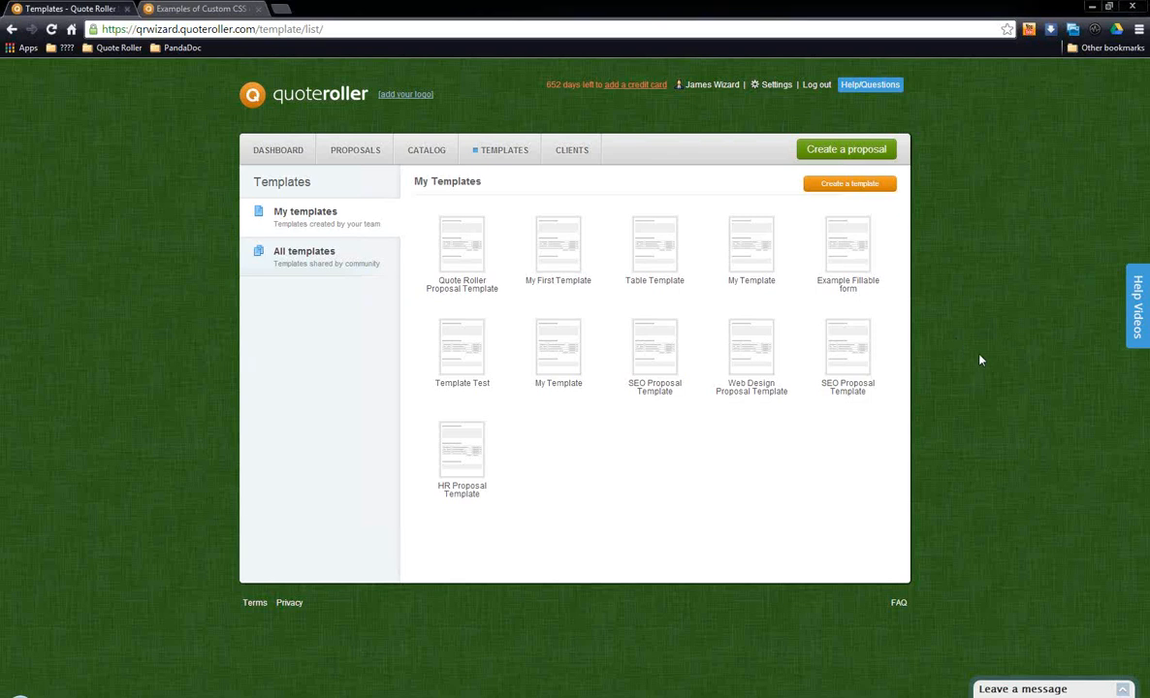
{"action": "left_click", "coordinate": [514, 156]}
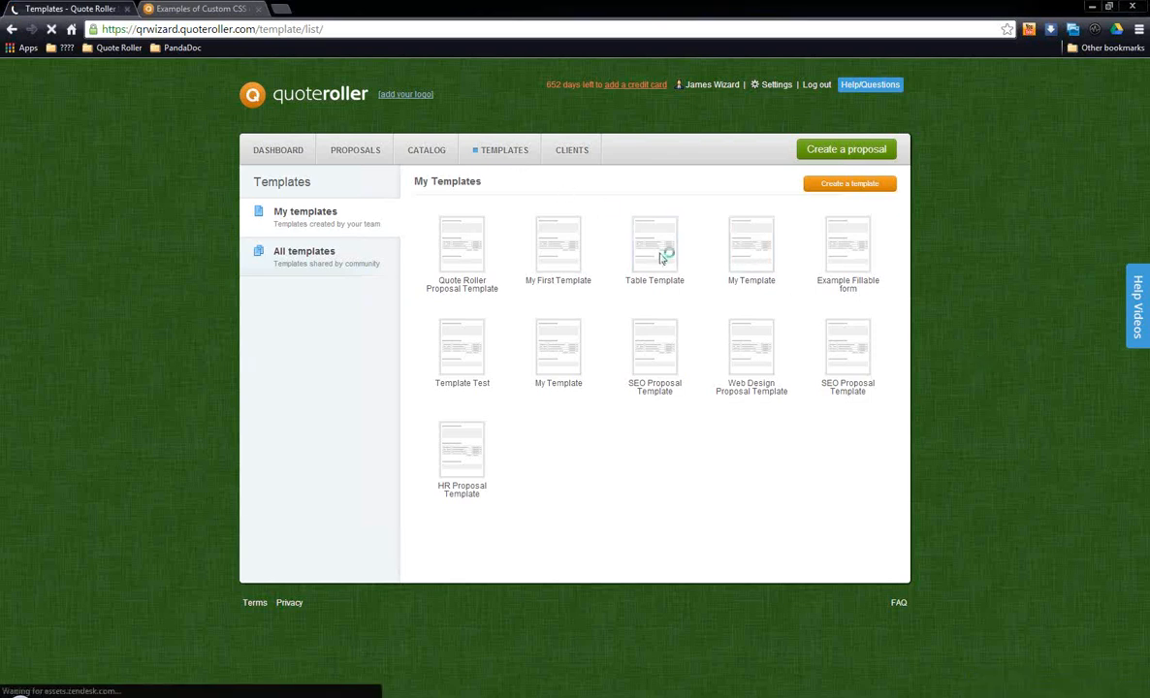